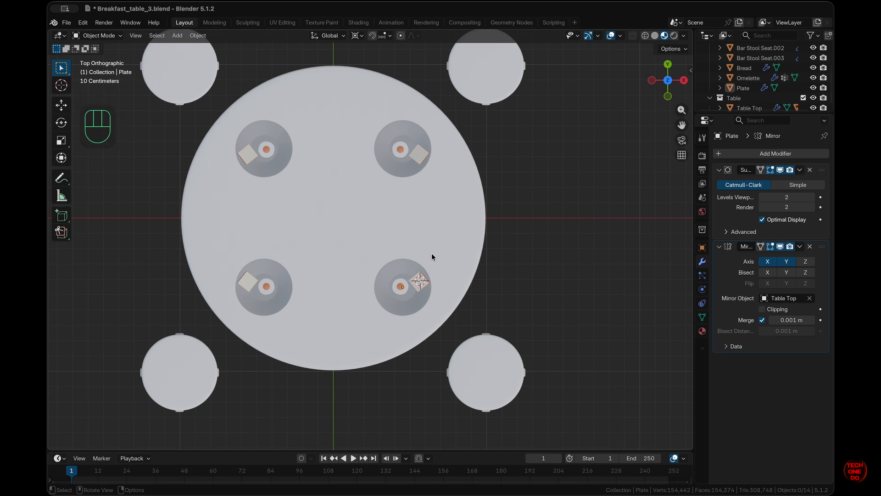
Place the 3D cursor on the table beside the lower-right plate, at about X 0.68 m, Y -0.25 m, and add a mesh cylinder there
{"action": "key", "text": "shift"}
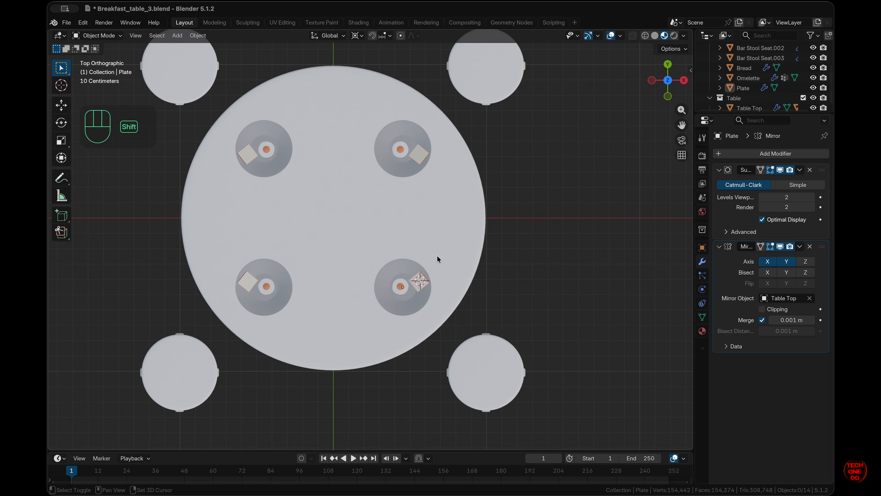
{"action": "right_click", "coordinate": [438, 257], "text": "shift"}
{"action": "scroll", "coordinate": [438, 256], "scroll_direction": "left", "scroll_amount": 2}
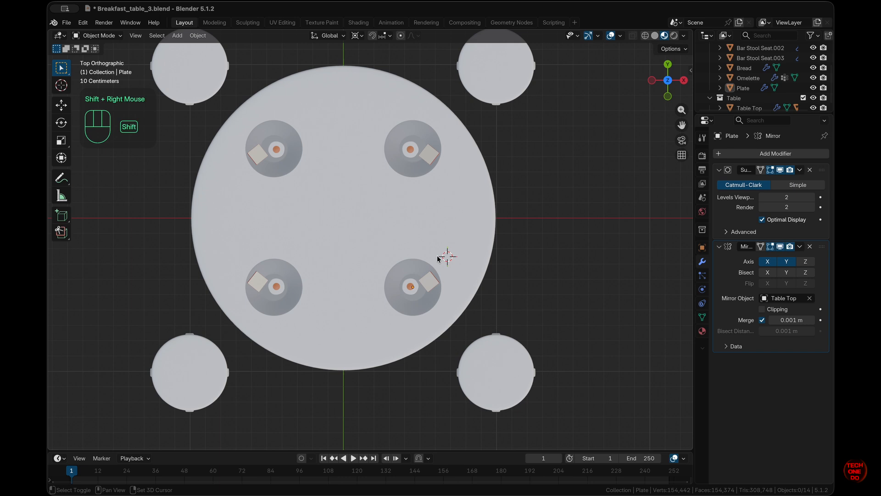
{"action": "key", "text": "shift+a"}
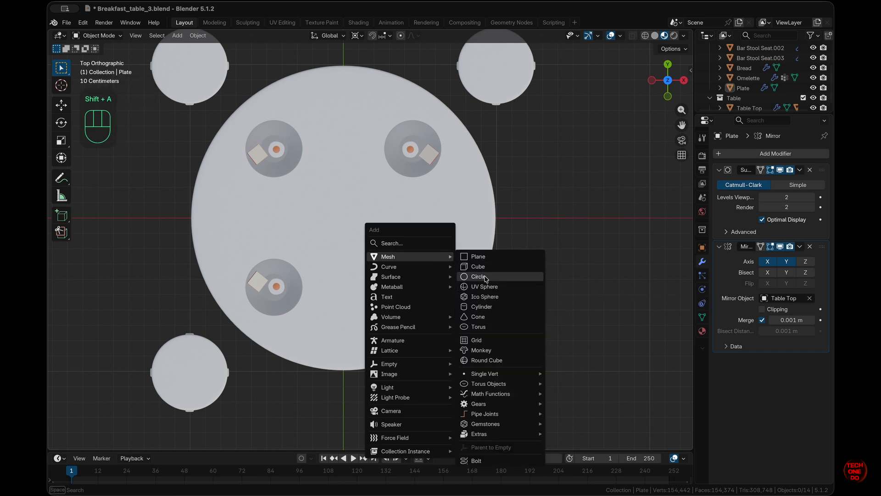
{"action": "left_click", "coordinate": [490, 306]}
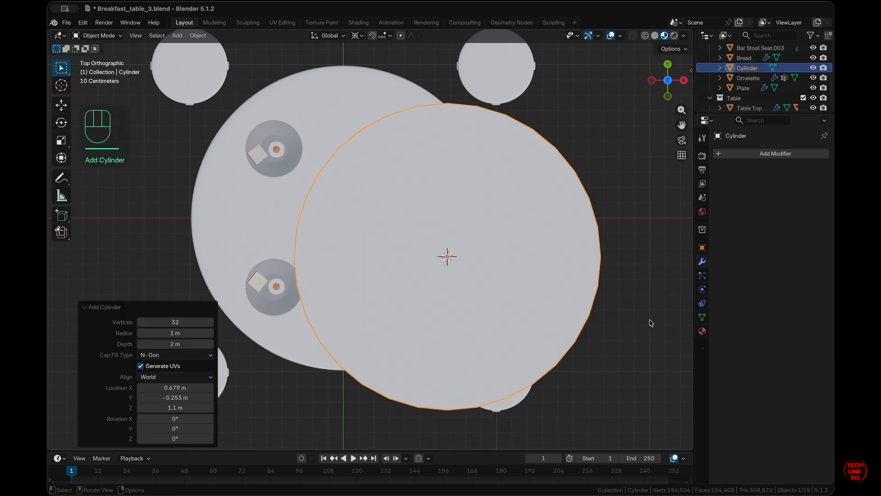
Switch the viewport to solid shading while trying a 0.01 scale on the cylinder, and undo that scaling
{"action": "type", "text": "s.01"}
{"action": "key", "text": "Return"}
{"action": "scroll", "coordinate": [650, 323], "scroll_direction": "down", "scroll_amount": 8}
{"action": "scroll", "coordinate": [650, 323], "scroll_direction": "up", "scroll_amount": 8, "text": "super"}
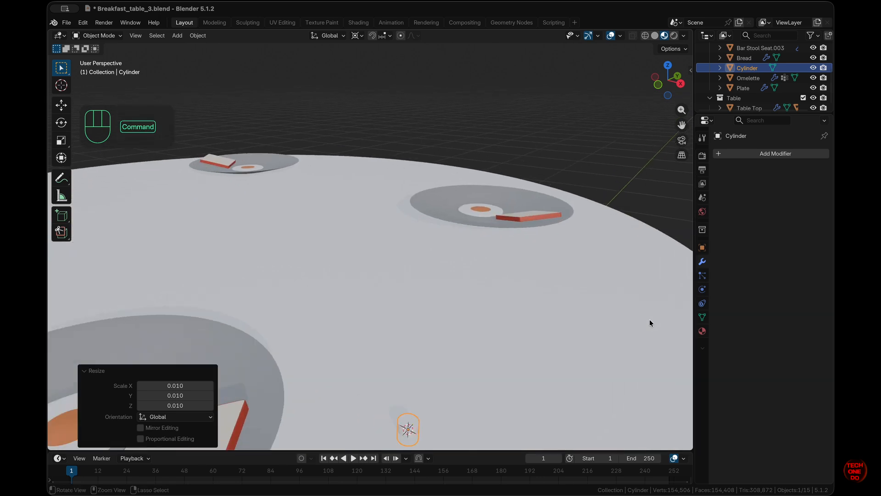
{"action": "scroll", "coordinate": [650, 323], "scroll_direction": "down", "scroll_amount": 4, "text": "super"}
{"action": "left_click", "coordinate": [654, 36]}
{"action": "scroll", "coordinate": [375, 347], "scroll_direction": "up", "scroll_amount": 2, "text": "super"}
{"action": "key", "text": "super+z"}
{"action": "scroll", "coordinate": [375, 346], "scroll_direction": "down", "scroll_amount": 6, "text": "super"}
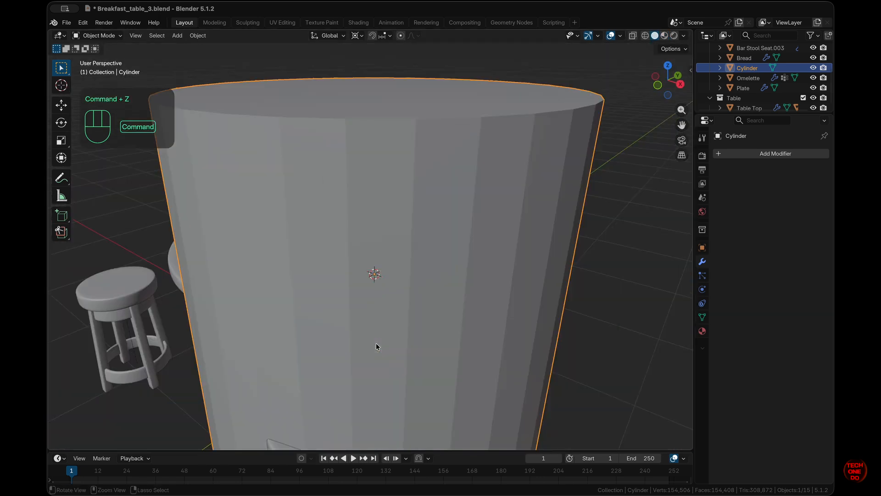
Scale the cylinder uniformly by 0.025 and deselect it
{"action": "scroll", "coordinate": [376, 343], "scroll_direction": "up", "scroll_amount": 5}
{"action": "type", "text": "s.025"}
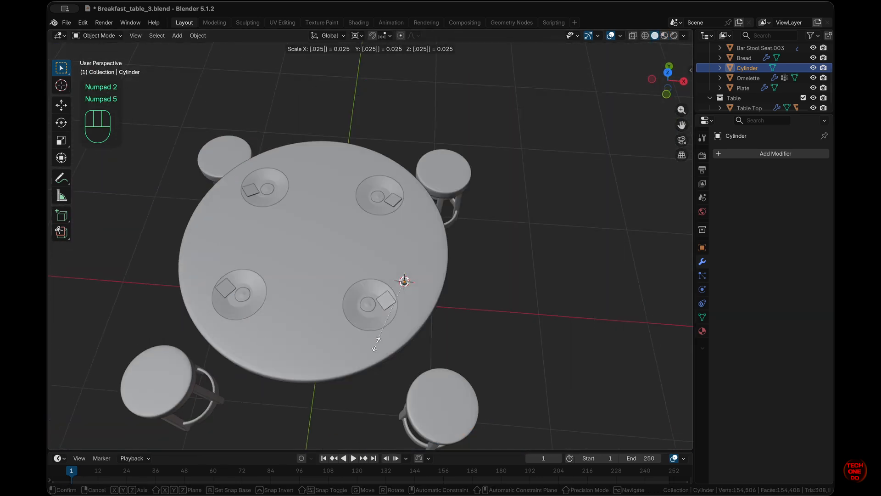
{"action": "key", "text": "KP_Enter"}
{"action": "left_click", "coordinate": [511, 318]}
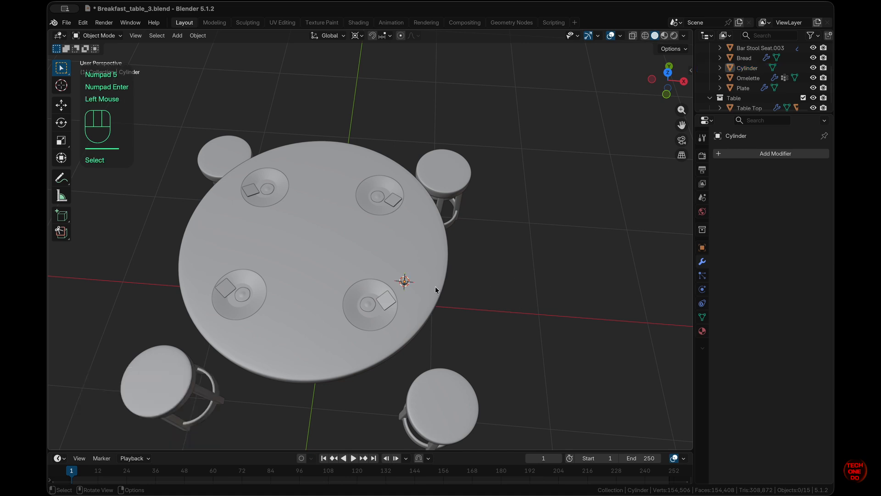
Select the small cylinder on the table and apply its scale from the right orthographic view
{"action": "scroll", "coordinate": [436, 289], "scroll_direction": "up", "scroll_amount": 5, "text": "super"}
{"action": "scroll", "coordinate": [436, 289], "scroll_direction": "right", "scroll_amount": 3, "text": "shift"}
{"action": "scroll", "coordinate": [436, 289], "scroll_direction": "right", "scroll_amount": 5}
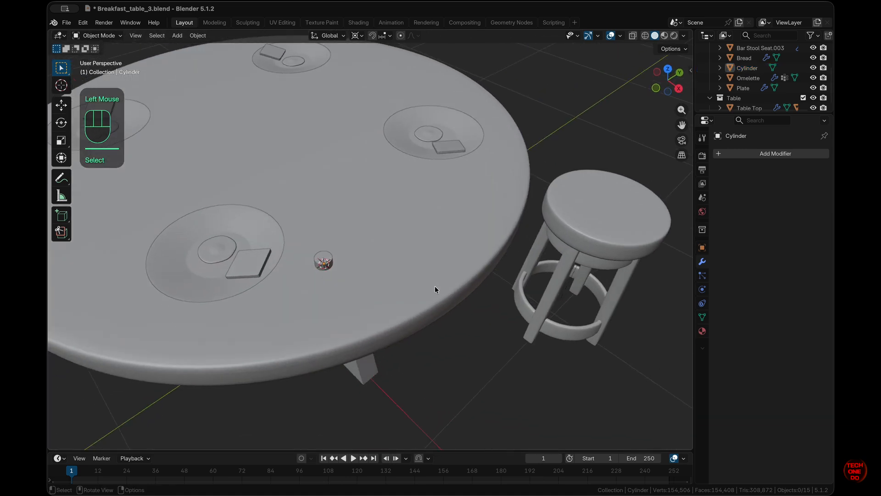
{"action": "scroll", "coordinate": [434, 286], "scroll_direction": "up", "scroll_amount": 6}
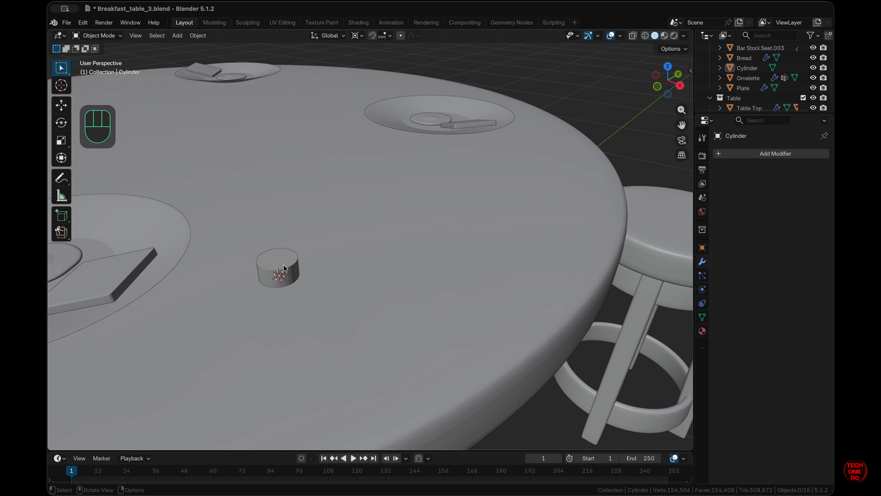
{"action": "left_click", "coordinate": [284, 269]}
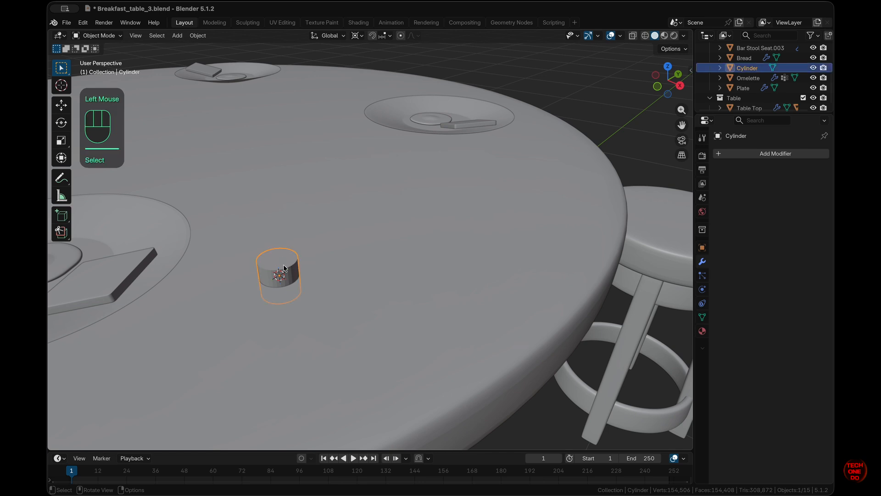
{"action": "key", "text": "KP_3"}
{"action": "key", "text": "Escape"}
{"action": "key", "text": "super+a"}
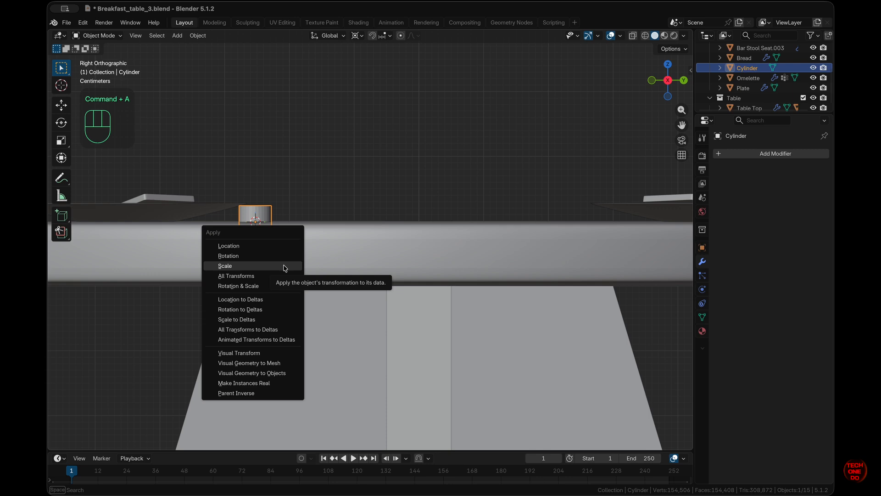
{"action": "left_click", "coordinate": [284, 266]}
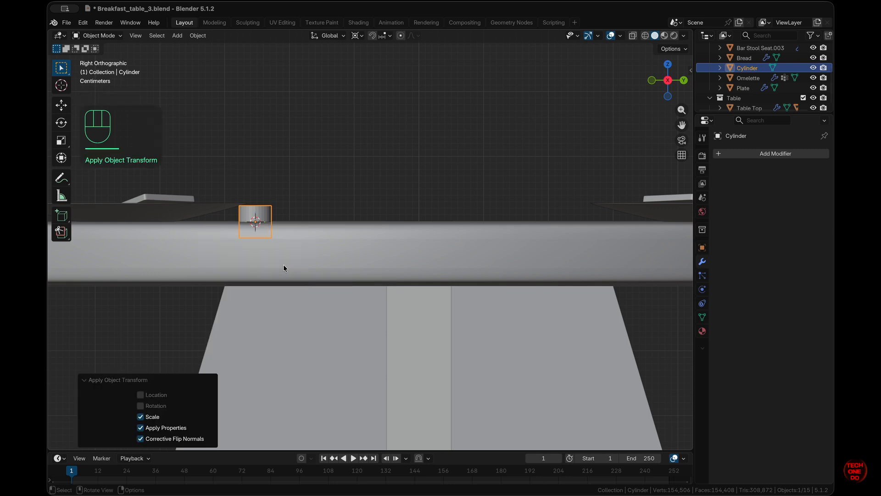
Check the cylinder's dimensions and raise it 0.025 m along Z so its base rests on the table top
{"action": "key", "text": "g"}
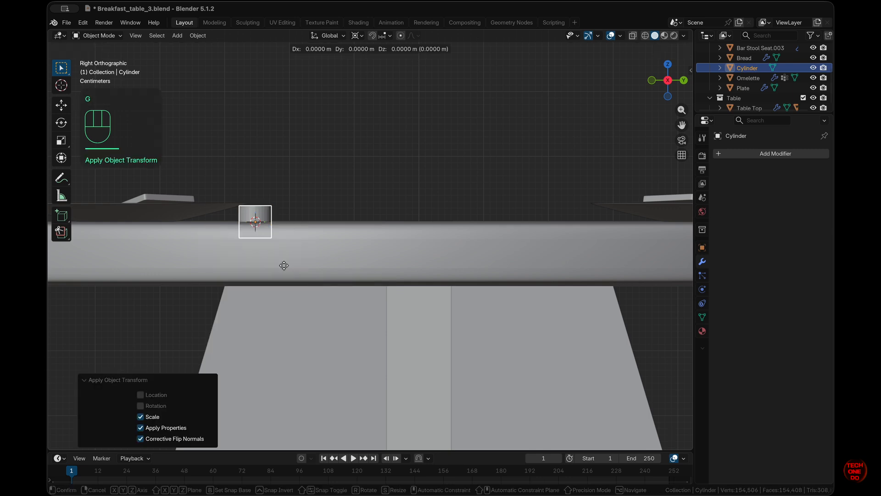
{"action": "key", "text": "z"}
{"action": "key", "text": "Escape"}
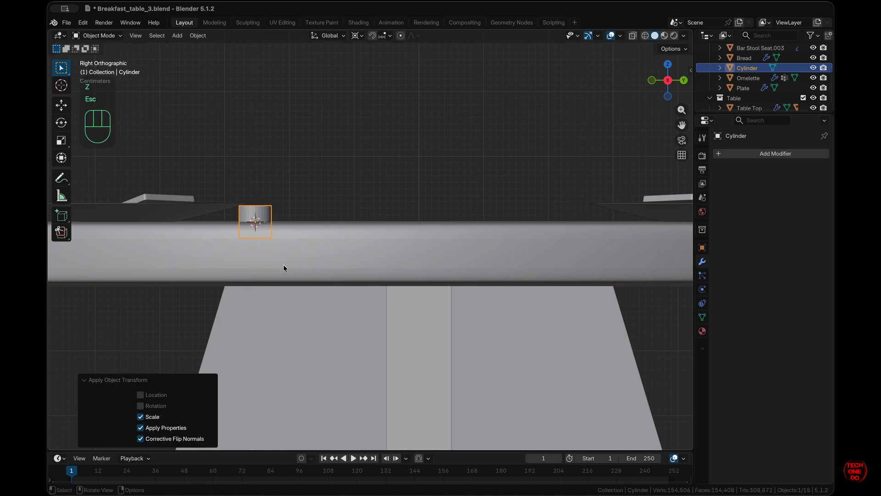
{"action": "key", "text": "n"}
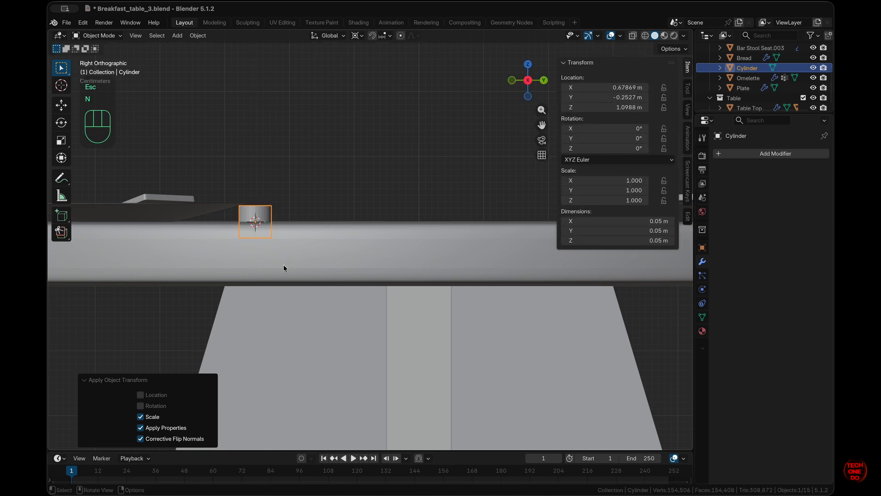
{"action": "key", "text": "n"}
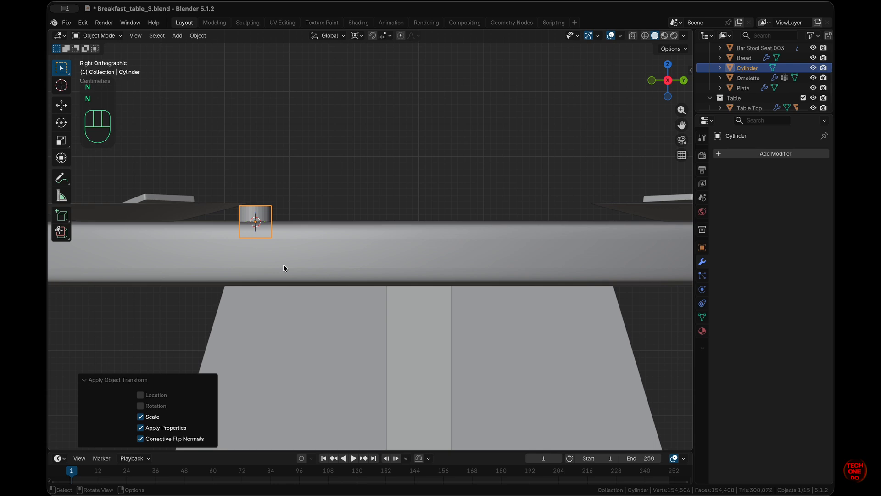
{"action": "type", "text": "gz.025"}
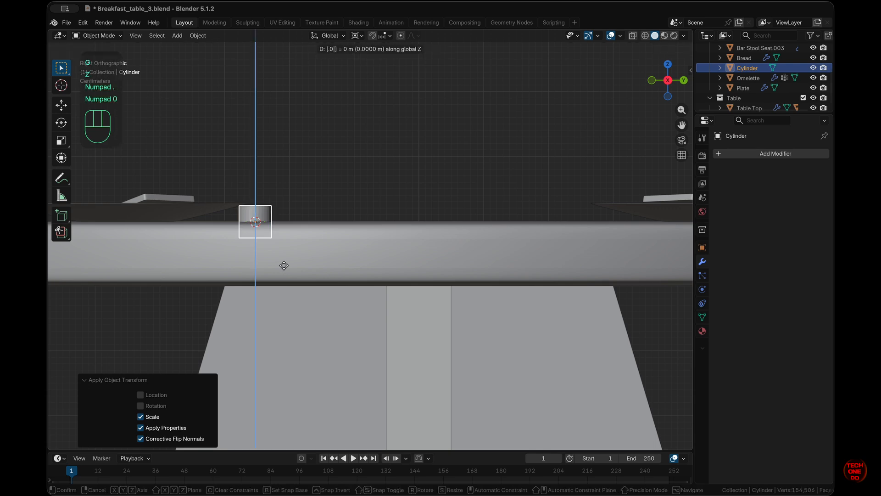
{"action": "key", "text": "Return"}
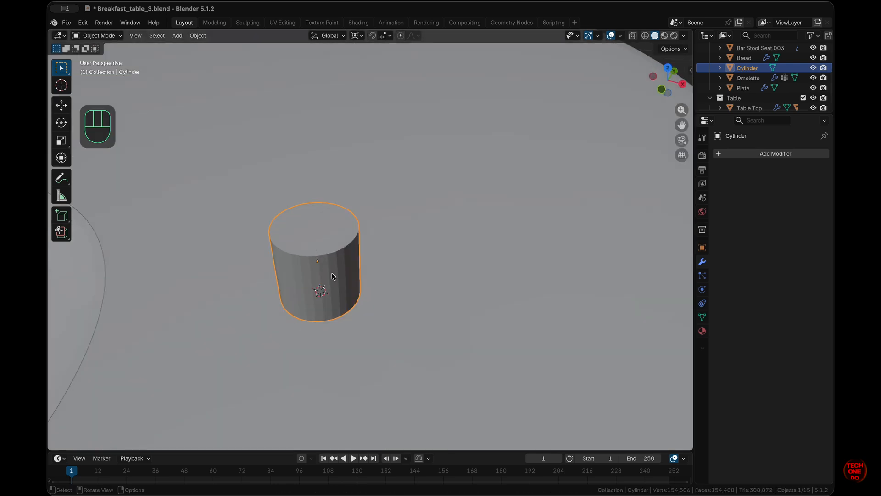
Isolate the cylinder in Edit Mode and delete its top face
{"action": "left_click", "coordinate": [316, 276]}
{"action": "middle_click_drag", "start_coordinate": [327, 269], "coordinate": [364, 270]}
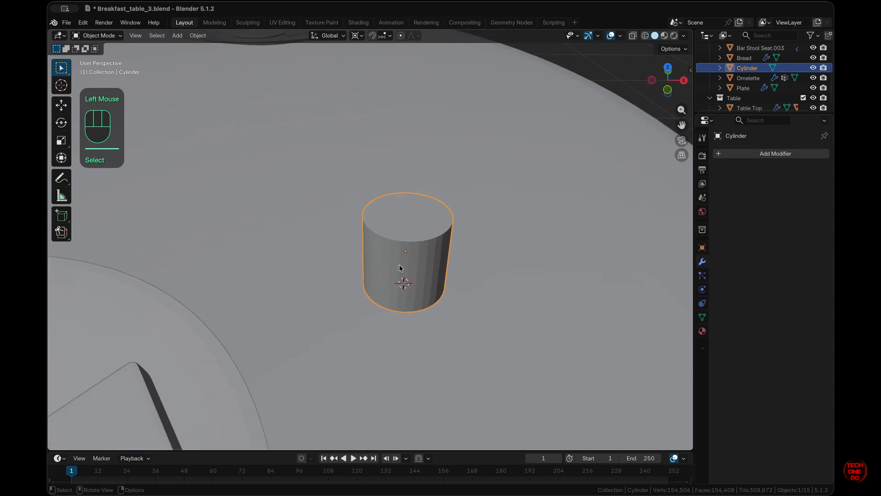
{"action": "key", "text": "Tab"}
{"action": "key", "text": "KP_Divide"}
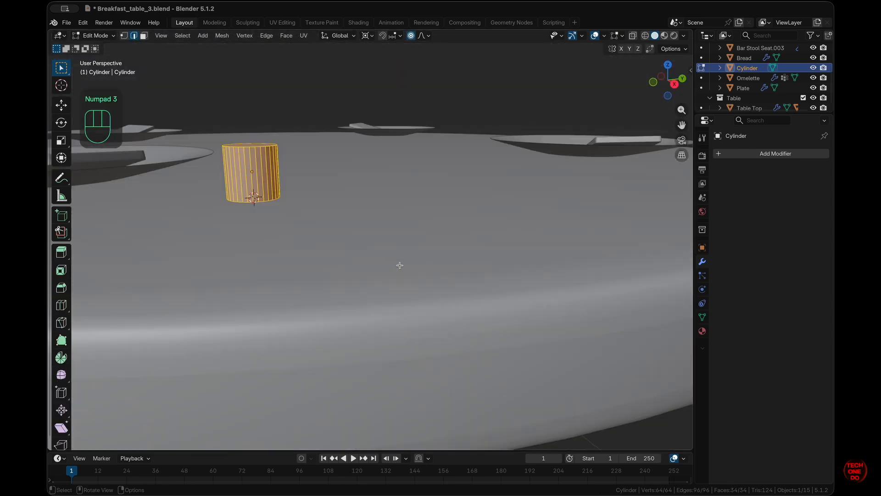
{"action": "left_click", "coordinate": [412, 144]}
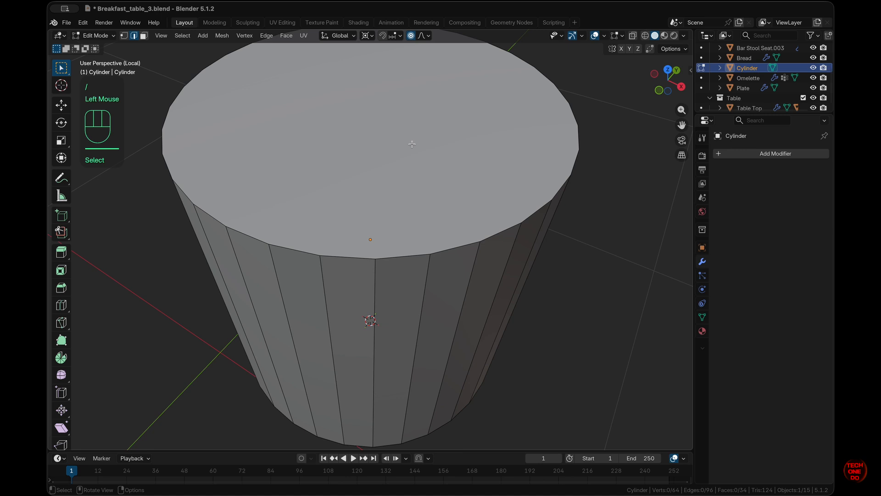
{"action": "key", "text": "3"}
{"action": "left_click", "coordinate": [413, 144]}
{"action": "middle_click_drag", "start_coordinate": [413, 144], "coordinate": [436, 149]}
{"action": "key", "text": "x"}
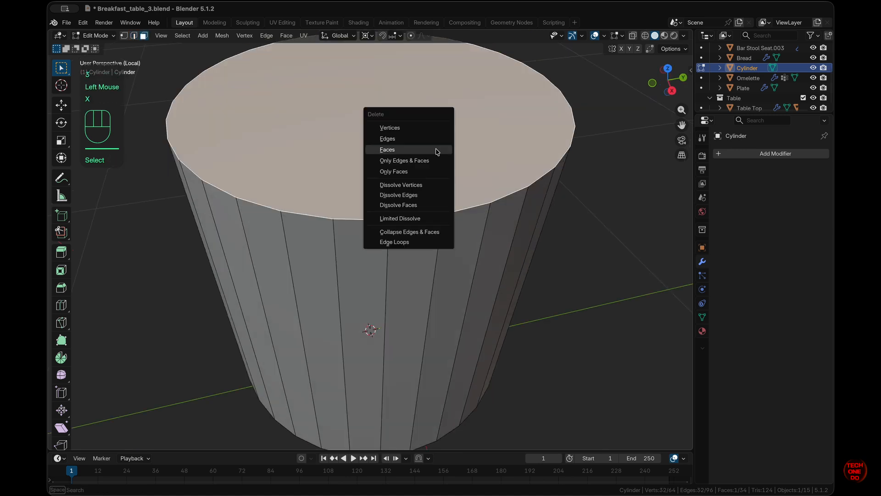
{"action": "left_click", "coordinate": [437, 151]}
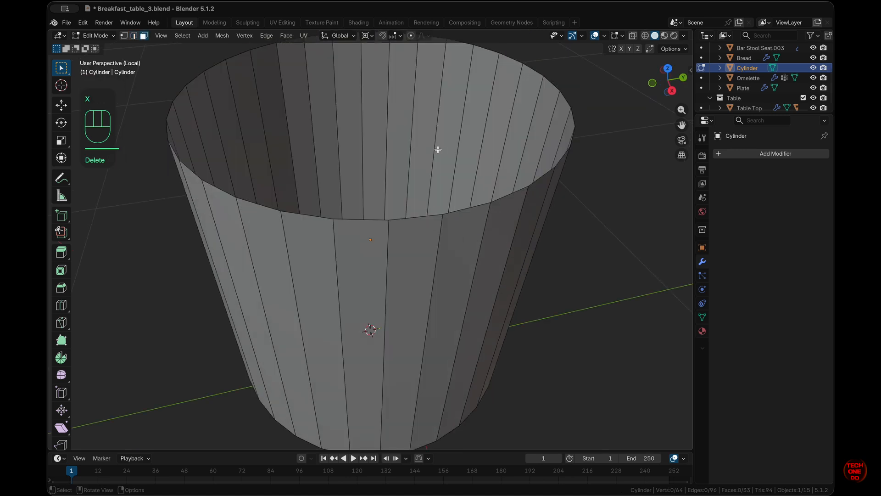
Leave the local view and, with X-ray on in edge select mode, select the cylinder's top rim edges from the front view
{"action": "key", "text": "KP_1"}
{"action": "scroll", "coordinate": [642, 252], "scroll_direction": "up", "scroll_amount": 3, "text": "shift"}
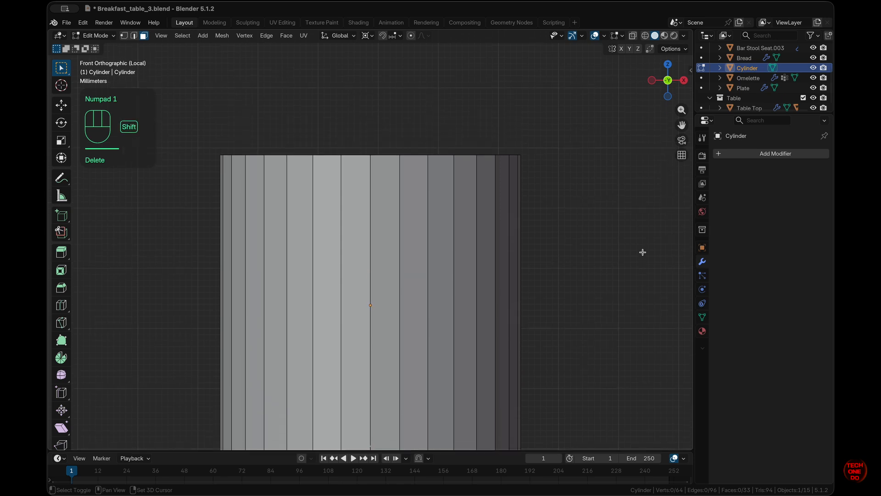
{"action": "scroll", "coordinate": [643, 251], "scroll_direction": "down", "scroll_amount": 3, "text": "super"}
{"action": "scroll", "coordinate": [643, 252], "scroll_direction": "down", "scroll_amount": 3}
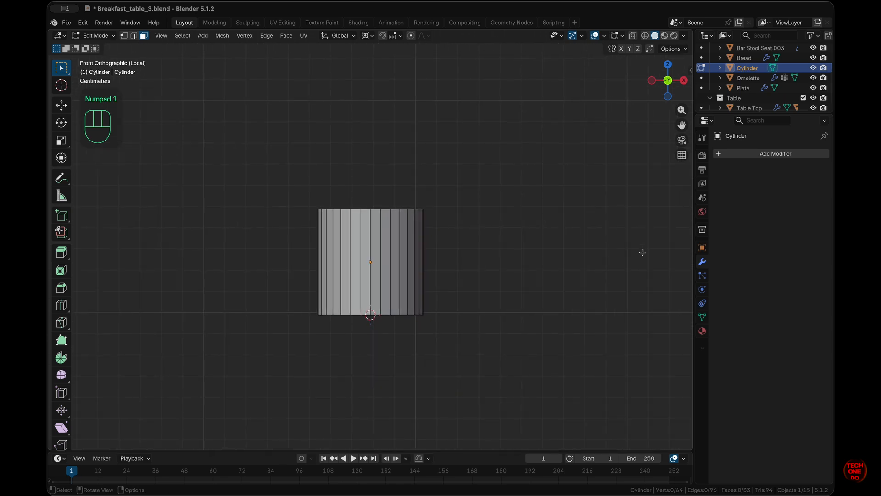
{"action": "key", "text": "slash"}
{"action": "key", "text": "KP_1"}
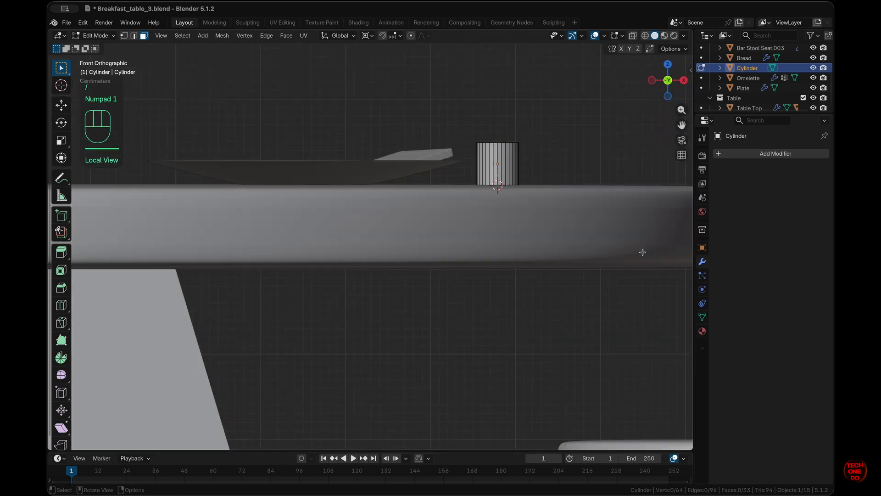
{"action": "left_click", "coordinate": [537, 142]}
{"action": "scroll", "coordinate": [541, 147], "scroll_direction": "up", "scroll_amount": 5, "text": "super"}
{"action": "scroll", "coordinate": [540, 147], "scroll_direction": "up", "scroll_amount": 6, "text": "shift"}
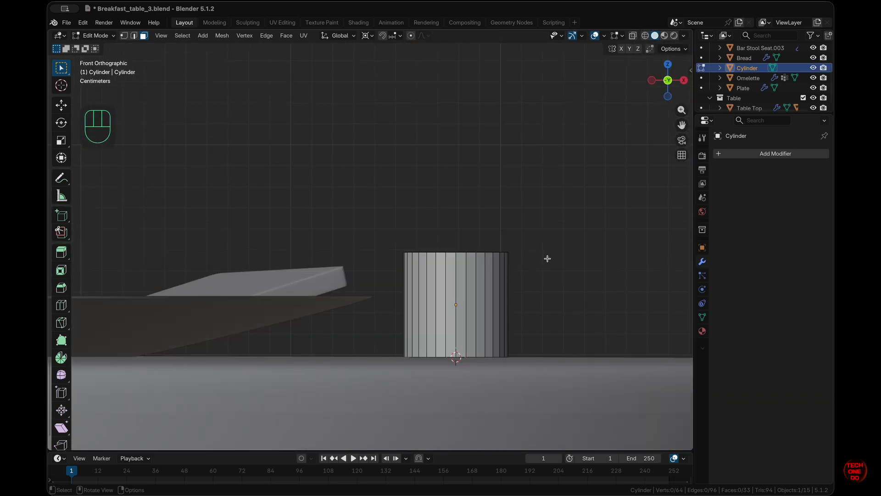
{"action": "key", "text": "alt+z"}
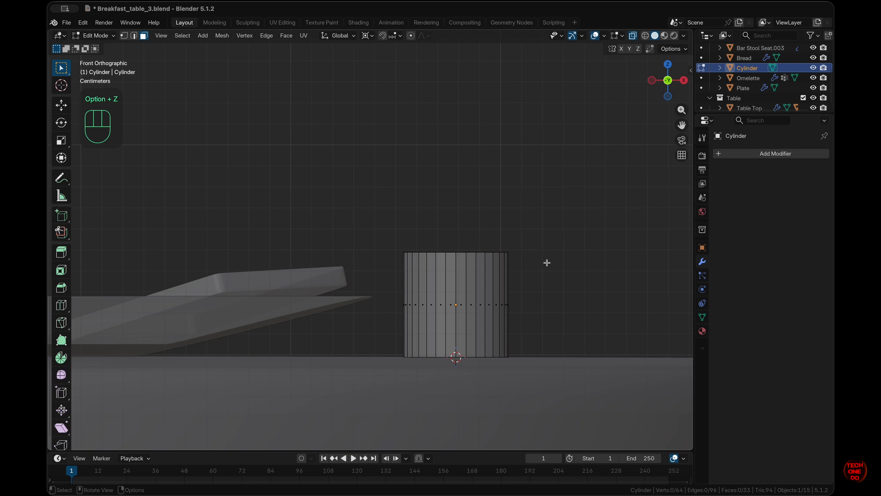
{"action": "mouse_move", "coordinate": [547, 263]}
{"action": "left_mouse_down"}
{"action": "mouse_move", "coordinate": [377, 201]}
{"action": "mouse_move", "coordinate": [525, 285]}
{"action": "mouse_move", "coordinate": [550, 279]}
{"action": "left_mouse_up"}
{"action": "left_click", "coordinate": [132, 36]}
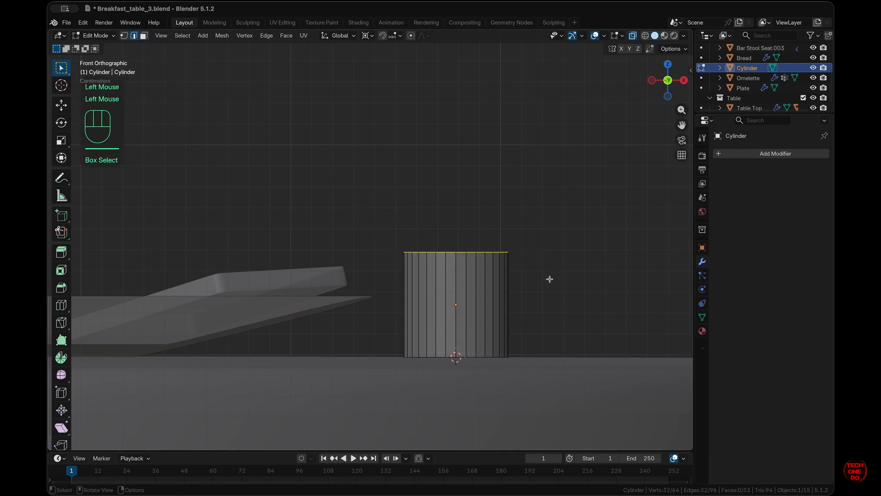
{"action": "middle_click_drag", "start_coordinate": [550, 279], "coordinate": [550, 279]}
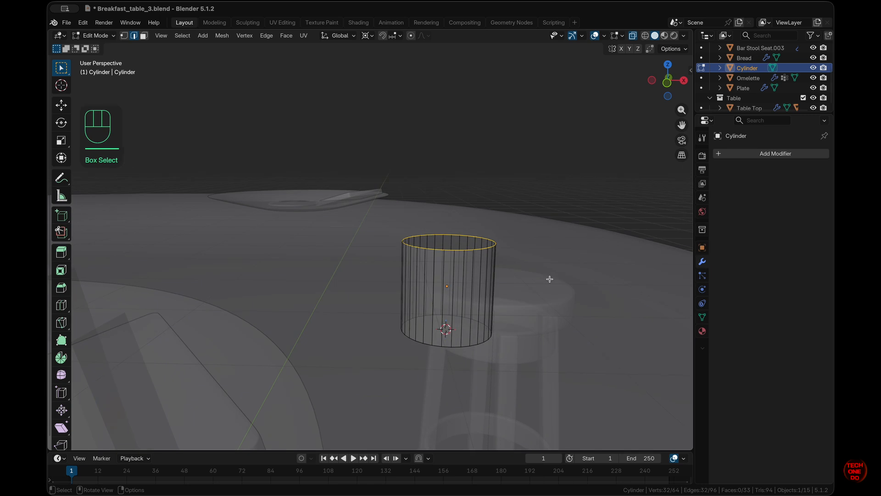
Raise the selected top rim about 0.05 m along Z with snapping to make the cylinder taller
{"action": "key", "text": "KP_1"}
{"action": "key", "text": "g"}
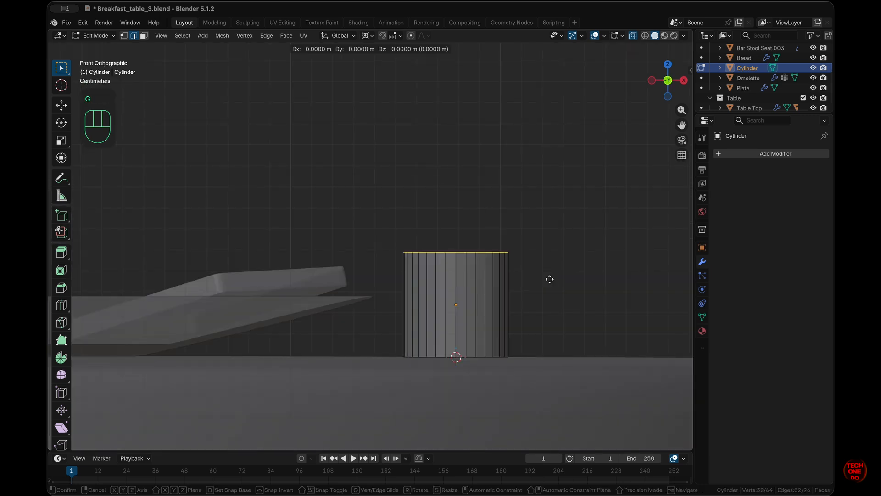
{"action": "key", "text": "z"}
{"action": "key", "text": "ctrl"}
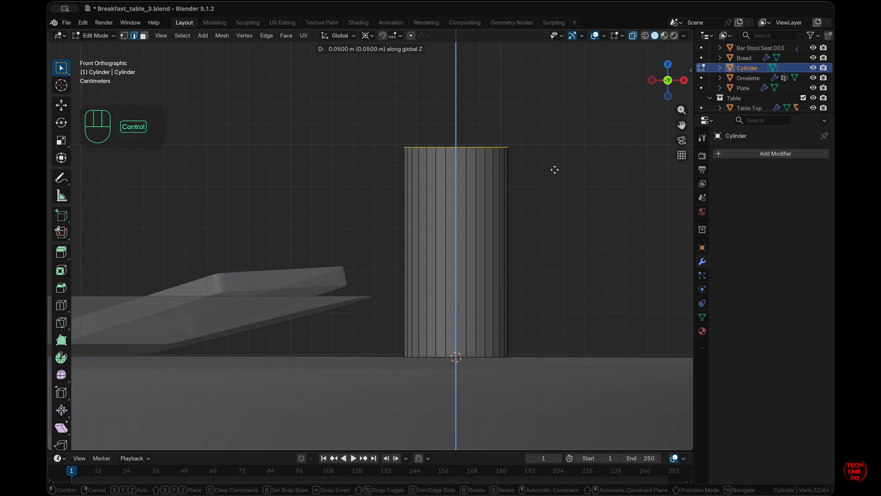
{"action": "left_click", "coordinate": [551, 213], "text": "ctrl+shift"}
Confirm the 0.05 m raise of the cylinder's top rim and set the transform pivot point to Median Point
{"action": "left_click", "coordinate": [564, 287]}
{"action": "scroll", "coordinate": [565, 287], "scroll_direction": "up", "scroll_amount": 3}
{"action": "key", "text": "KP_1"}
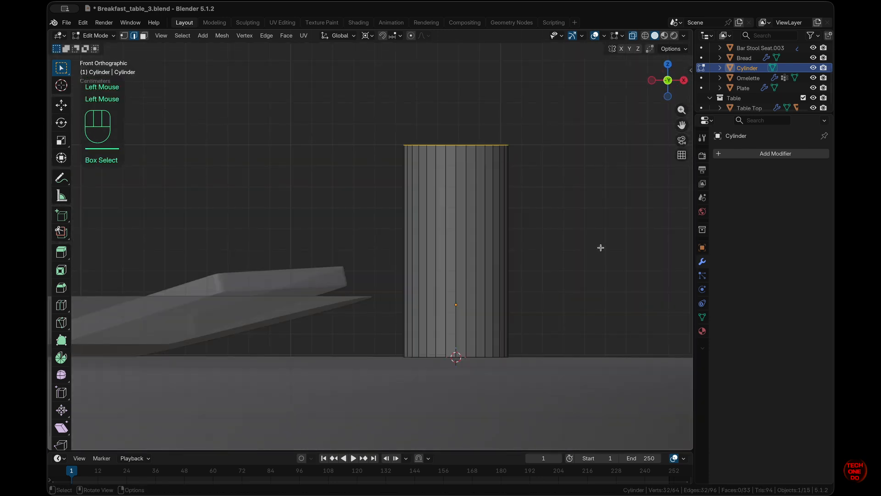
{"action": "key", "text": "s"}
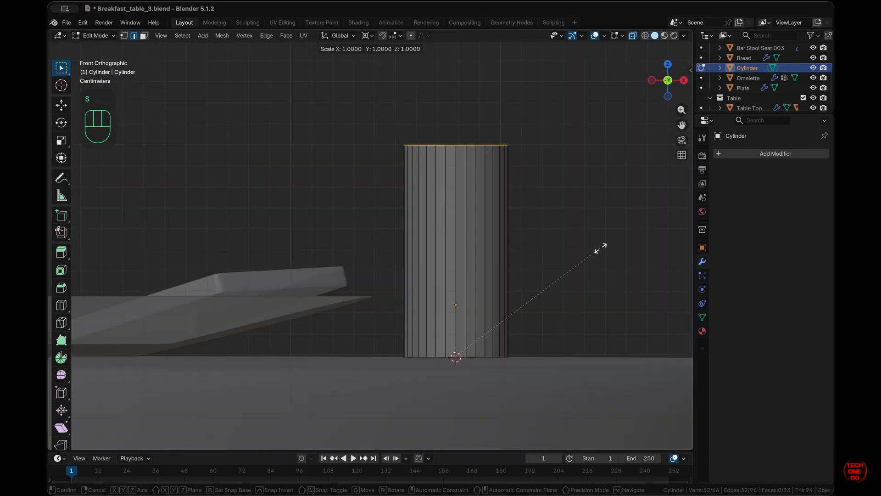
{"action": "key", "text": "Escape"}
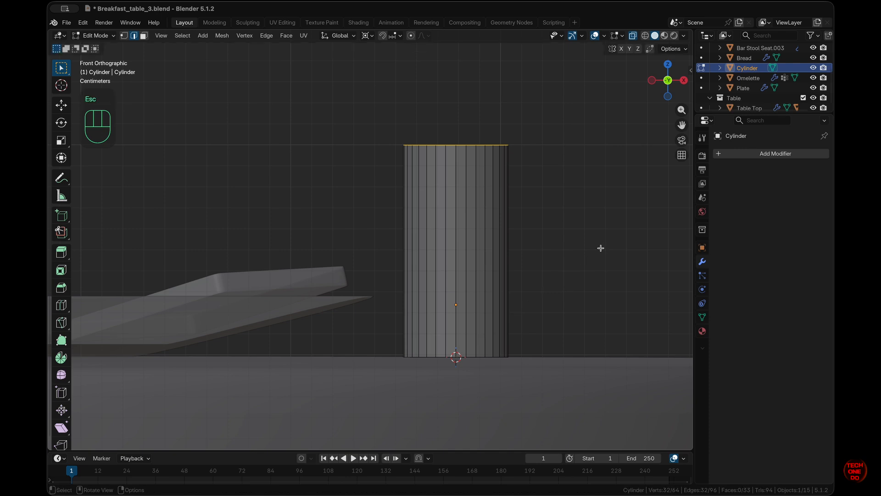
{"action": "left_click", "coordinate": [369, 36]}
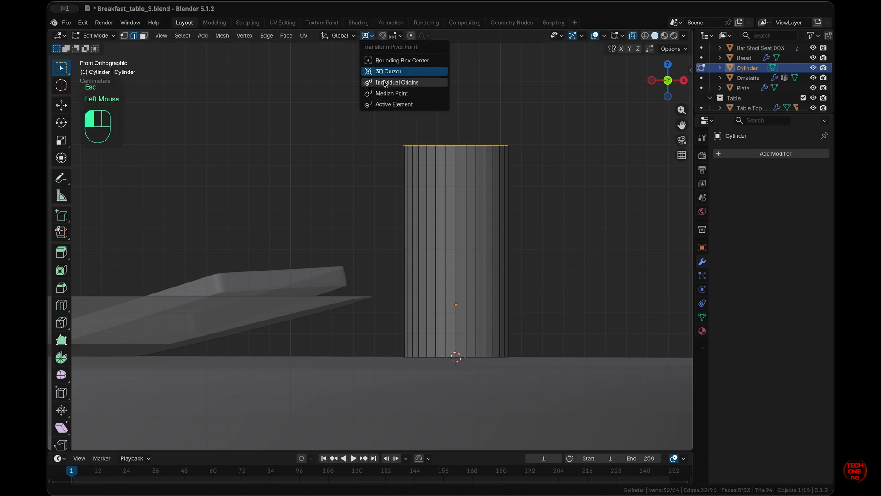
{"action": "left_click", "coordinate": [391, 95]}
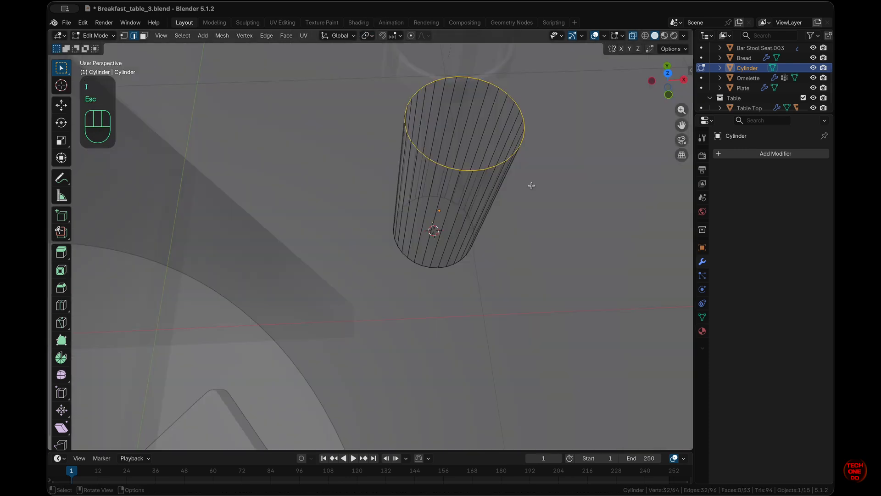
Isolate the cylinder, extrude its top rim edges in place and scale them inward to about 0.866 to form the wall thickness
{"action": "key", "text": "slash"}
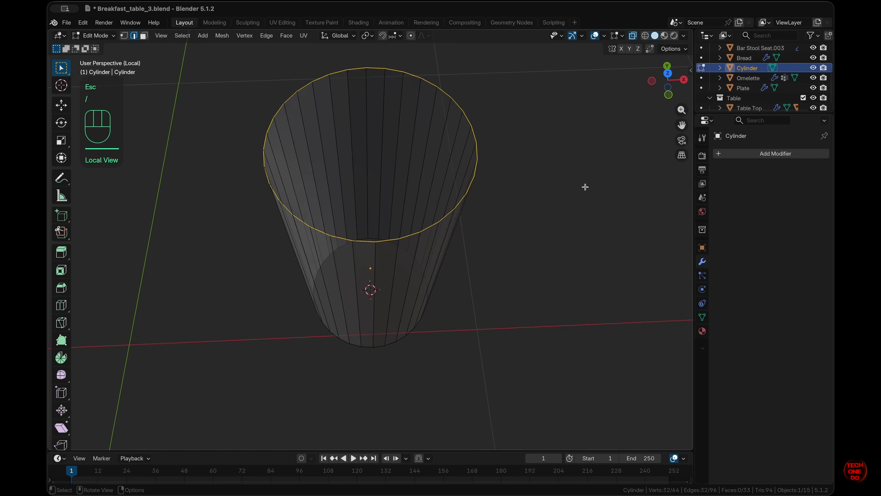
{"action": "key", "text": "e"}
{"action": "right_click", "coordinate": [602, 184]}
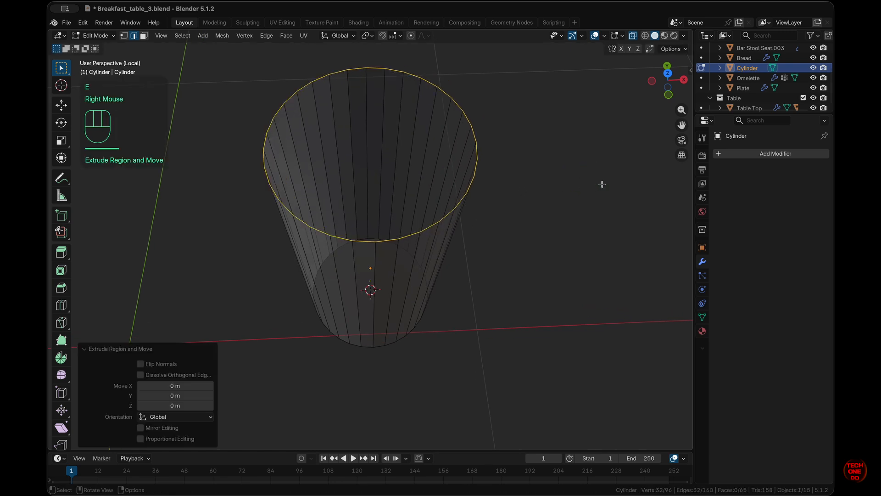
{"action": "key", "text": "s"}
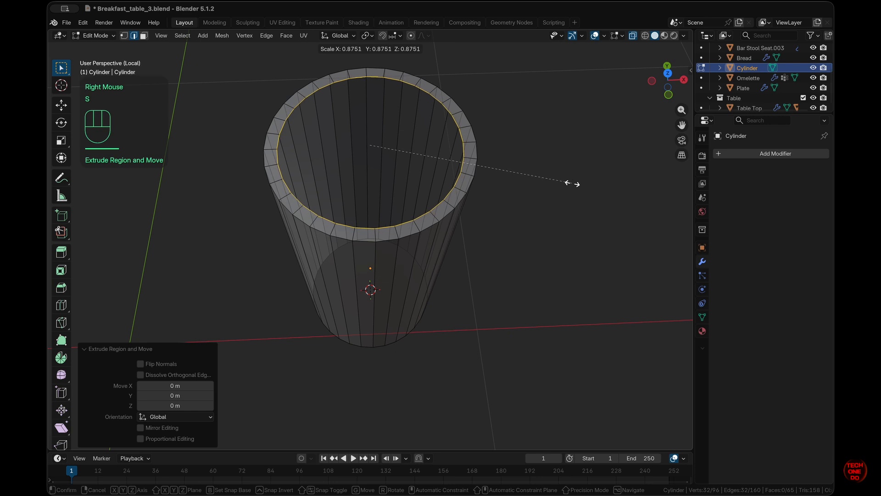
{"action": "left_click", "coordinate": [570, 184]}
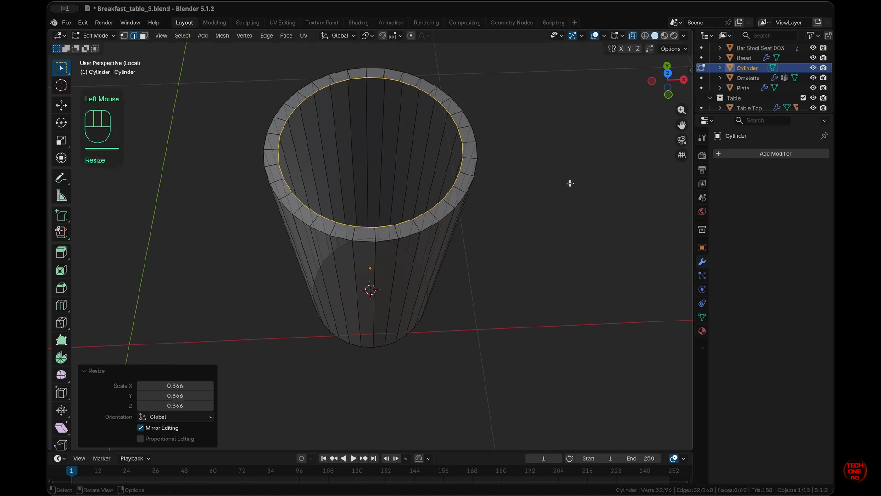
Extrude the inner rim edges 0.098 m downward along Z from the front view, with X-ray on, to form the inner wall
{"action": "key", "text": "KP_1"}
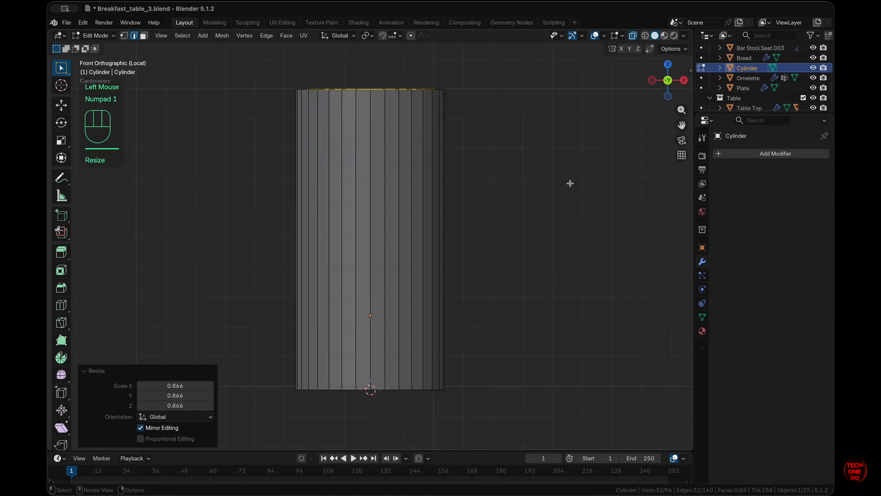
{"action": "key", "text": "alt+z"}
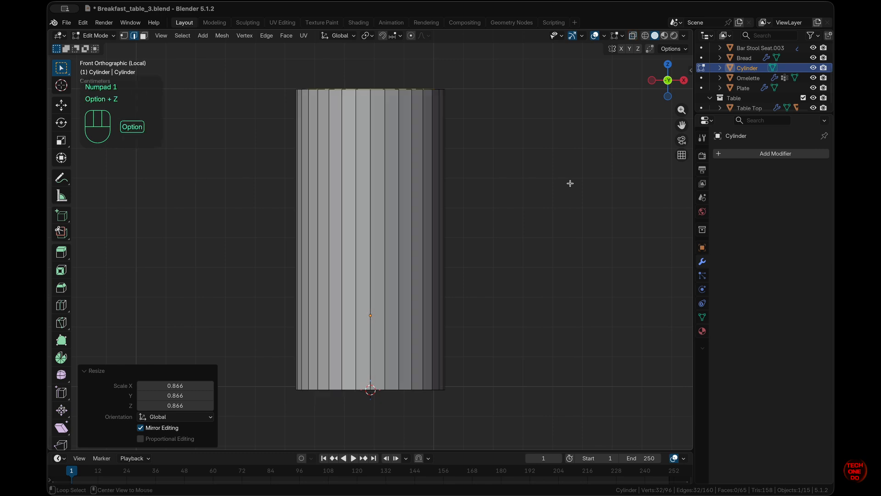
{"action": "key", "text": "alt+z"}
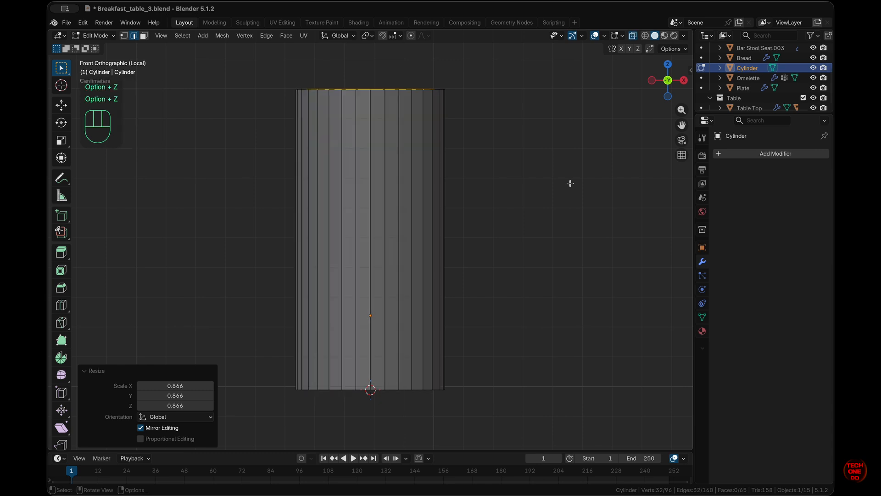
{"action": "key", "text": "e"}
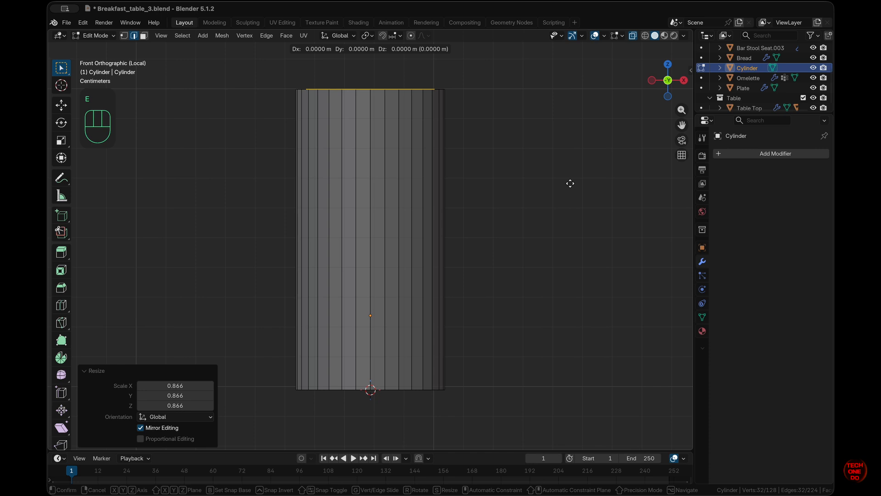
{"action": "key", "text": "z"}
{"action": "key", "text": "ctrl"}
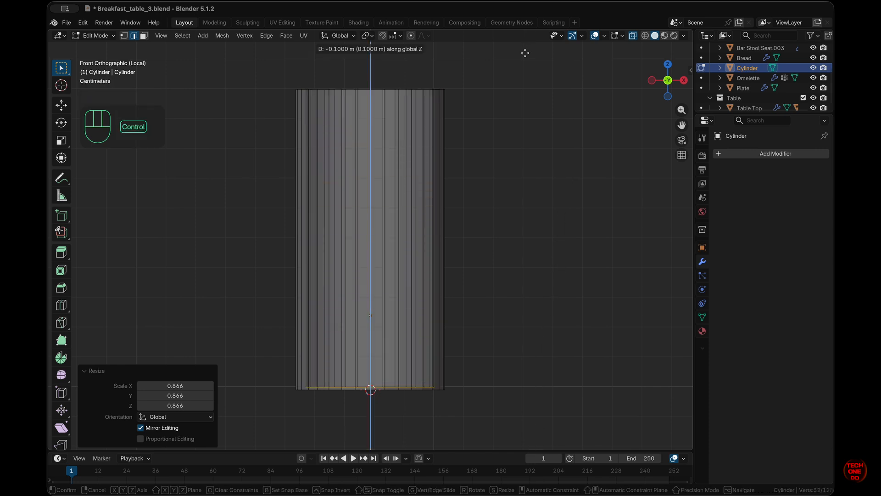
{"action": "key", "text": "shift"}
{"action": "key", "text": "ctrl"}
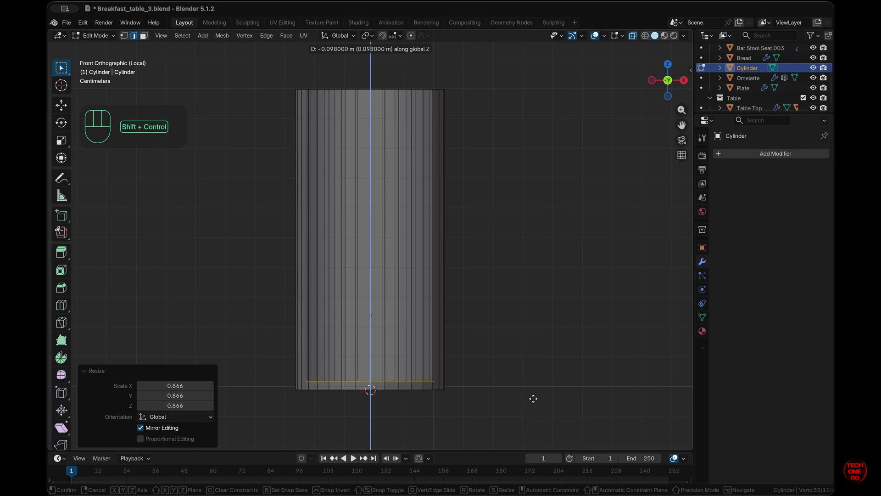
{"action": "left_click", "coordinate": [547, 392]}
Turn X-ray off and, in face select mode, select the cylinder's bottom face and inset it about 0.0047 m
{"action": "middle_click_drag", "start_coordinate": [546, 392], "coordinate": [550, 392]}
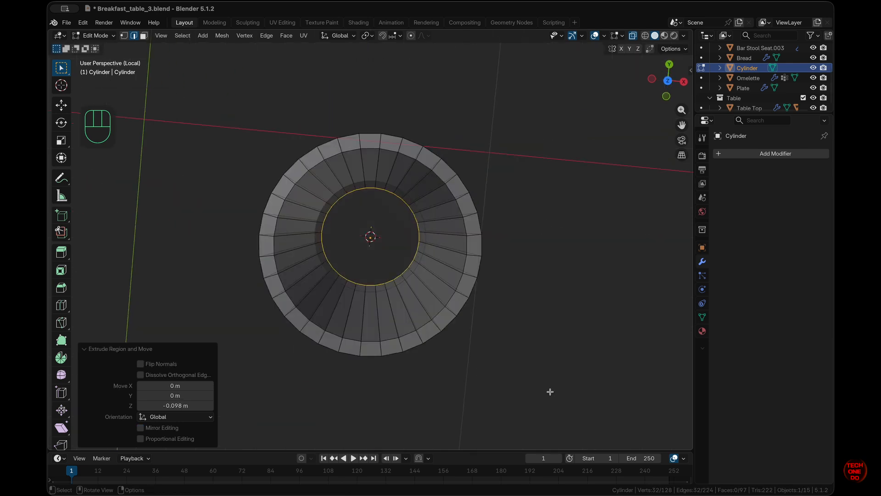
{"action": "key", "text": "alt+z"}
{"action": "key", "text": "i"}
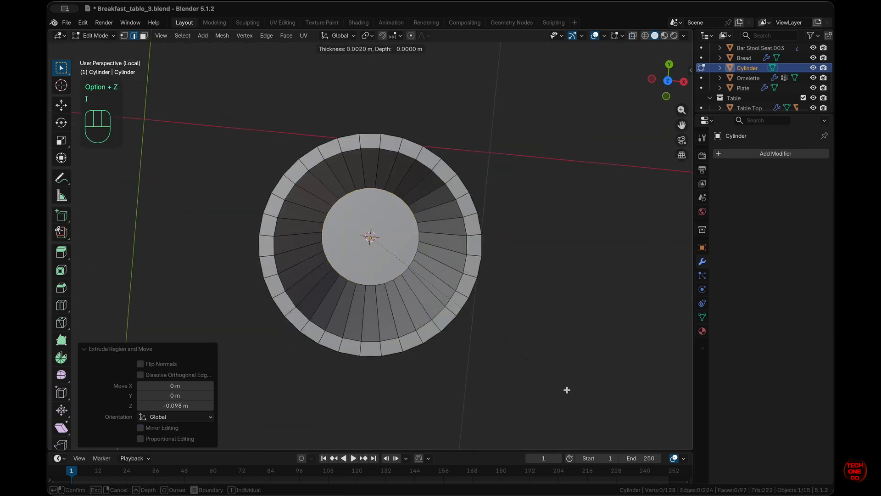
{"action": "key", "text": "Escape"}
{"action": "key", "text": "3"}
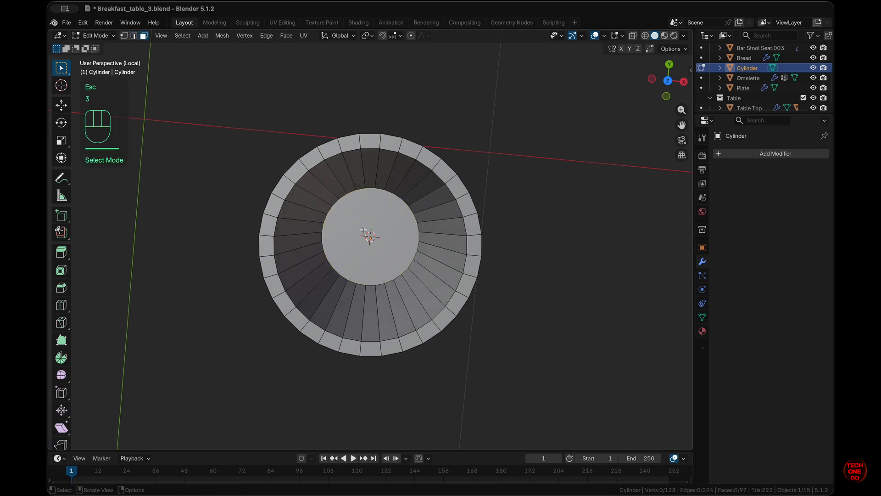
{"action": "left_click", "coordinate": [374, 216]}
{"action": "key", "text": "i"}
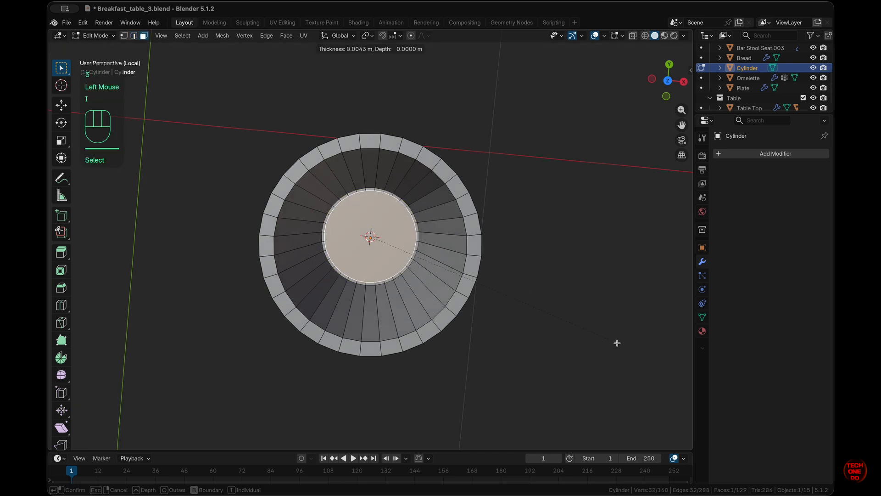
{"action": "left_click", "coordinate": [593, 341]}
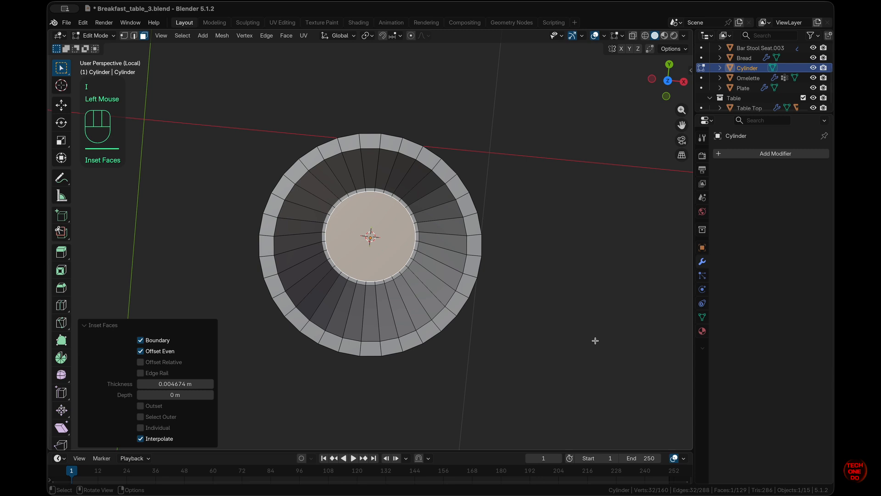
Apply Grid Fill with span 8 and offset 0 to the inset bottom face from the top view
{"action": "key", "text": "KP_7"}
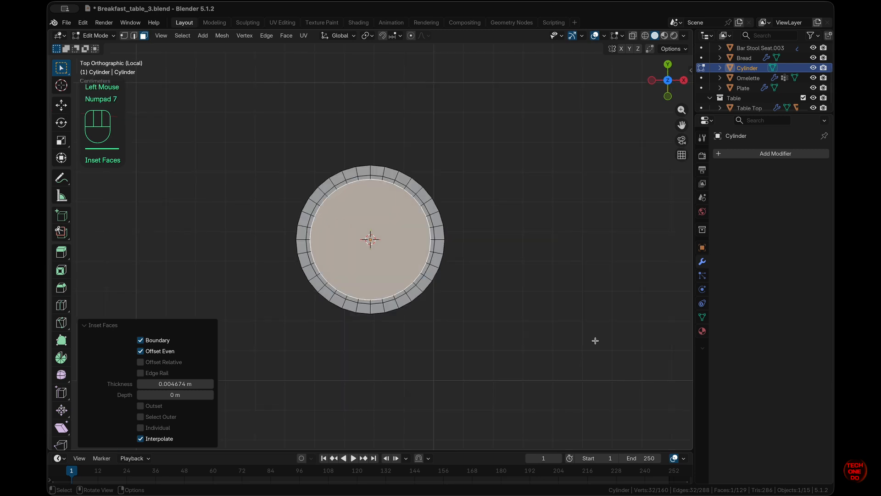
{"action": "key", "text": "q"}
{"action": "left_click", "coordinate": [594, 341]}
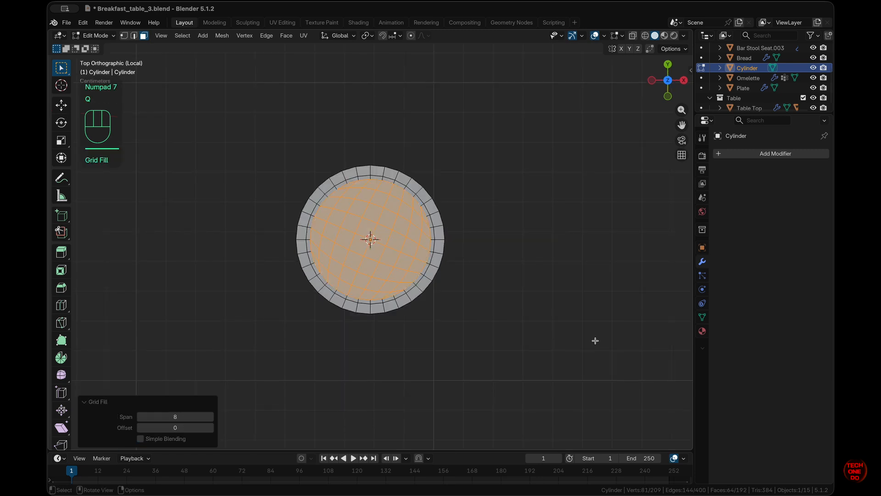
{"action": "left_click", "coordinate": [140, 427]}
{"action": "left_click", "coordinate": [210, 428]}
{"action": "left_click_drag", "start_coordinate": [211, 428], "coordinate": [223, 403]}
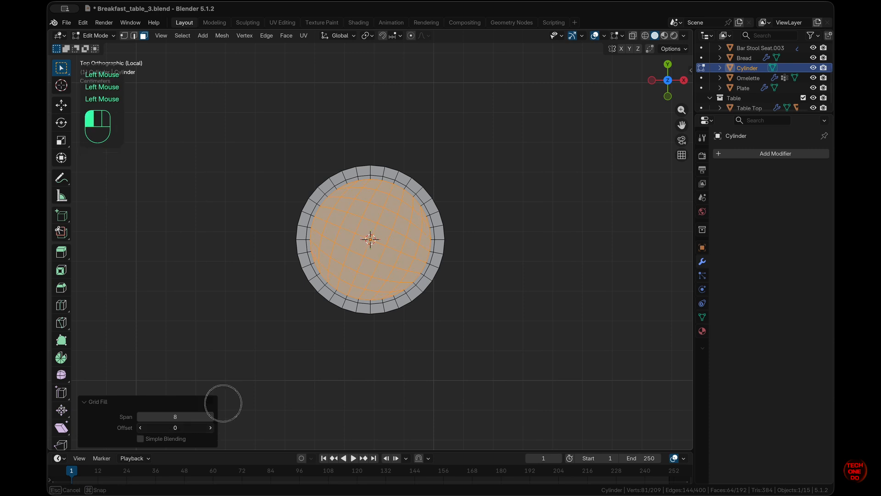
{"action": "left_click", "coordinate": [502, 367]}
Inspect the cylinder's inner walls and bottom from several angles in Object and Edit Mode, with X-ray on and off
{"action": "middle_click_drag", "start_coordinate": [502, 367], "coordinate": [502, 366]}
{"action": "key", "text": "Tab"}
{"action": "left_click", "coordinate": [398, 325]}
{"action": "key", "text": "alt+z"}
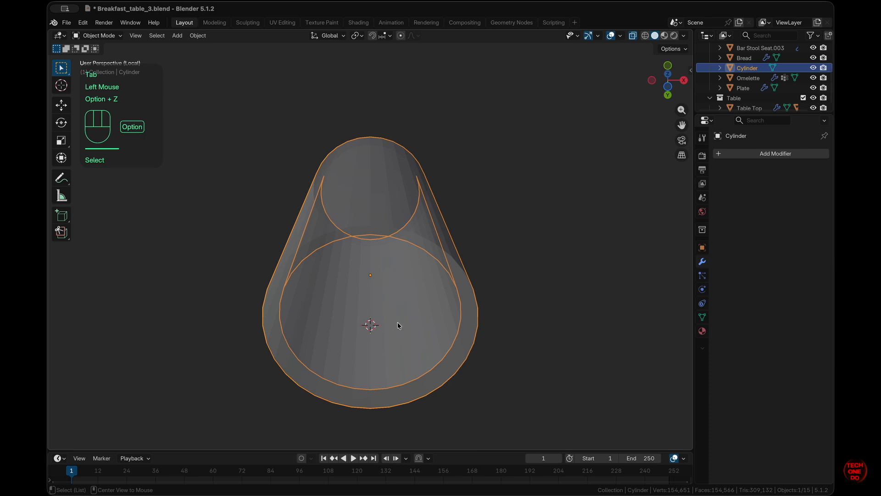
{"action": "key", "text": "alt+z"}
{"action": "key", "text": "Tab"}
{"action": "middle_click_drag", "start_coordinate": [399, 325], "coordinate": [398, 323]}
{"action": "key", "text": "KP_1"}
{"action": "key", "text": "alt+z"}
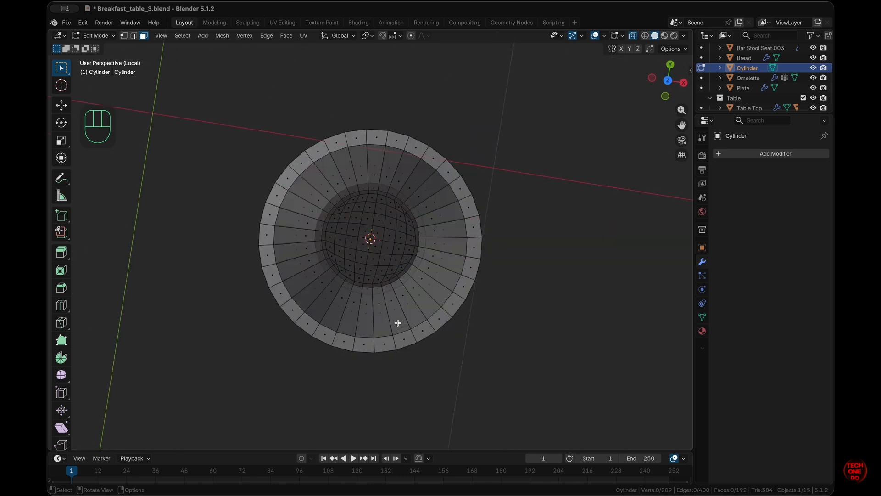
{"action": "key", "text": "KP_1"}
{"action": "left_click", "coordinate": [542, 287]}
{"action": "middle_click_drag", "start_coordinate": [541, 287], "coordinate": [541, 287]}
With X-ray off, select the top rim face loop and scale it to 1.3 with Z locked to flare the glass
{"action": "key", "text": "alt+z"}
{"action": "left_click", "coordinate": [440, 170], "text": "alt"}
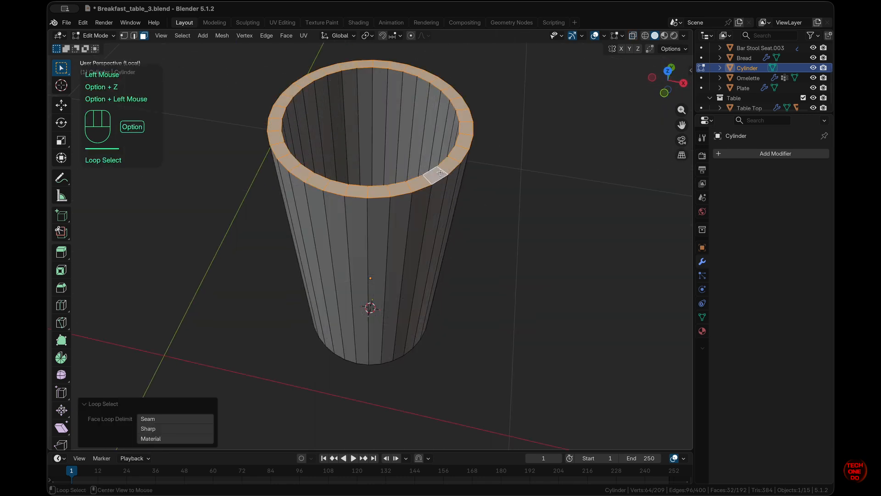
{"action": "key", "text": "KP_1"}
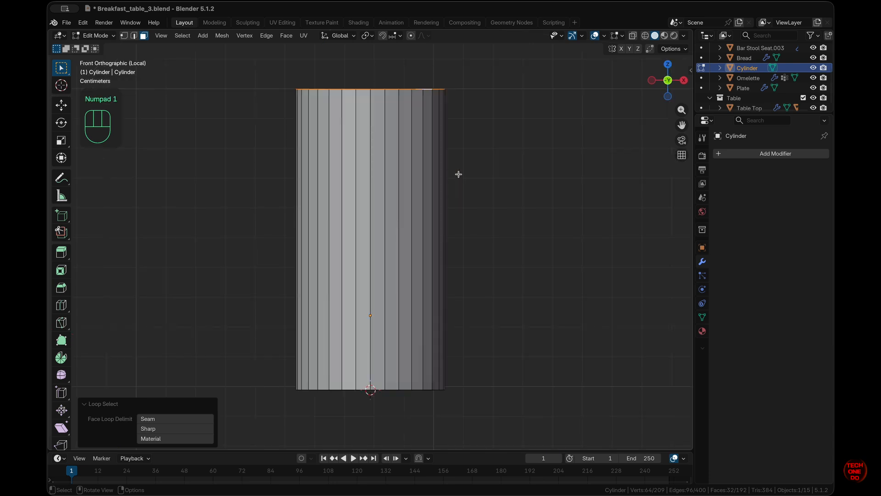
{"action": "key", "text": "s"}
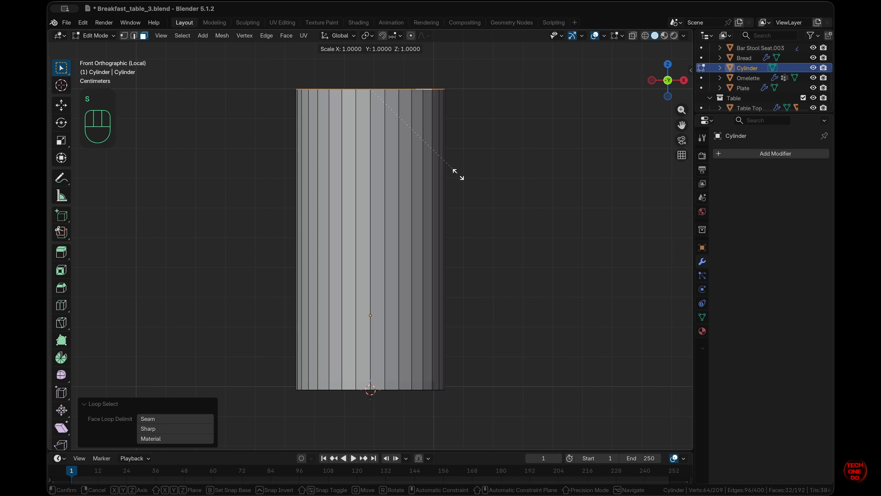
{"action": "key", "text": "shift+z"}
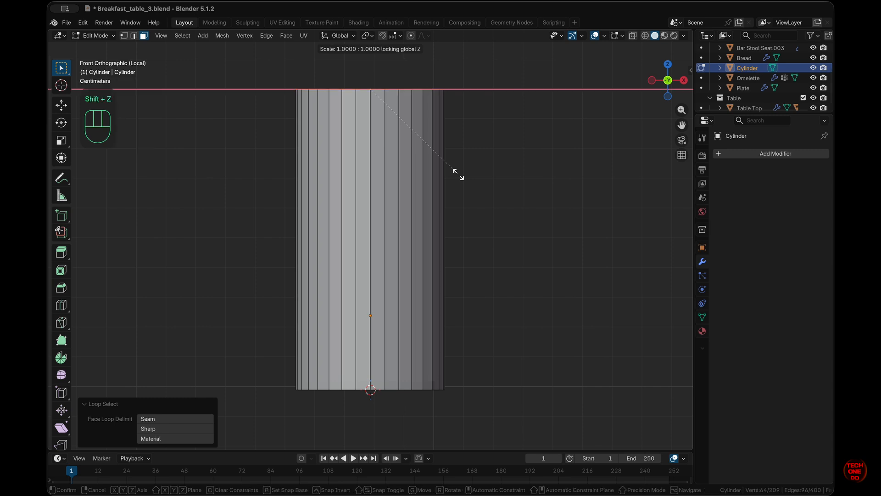
{"action": "key", "text": "ctrl"}
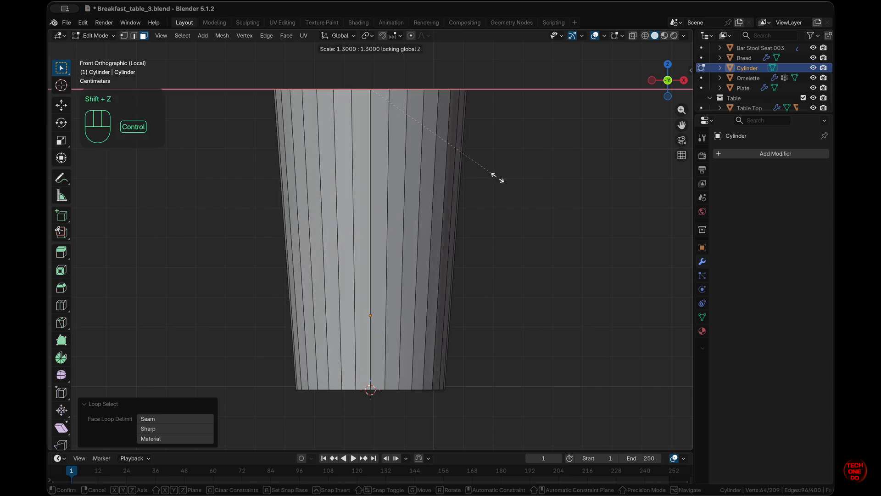
{"action": "left_click", "coordinate": [495, 174]}
{"action": "left_click", "coordinate": [500, 191]}
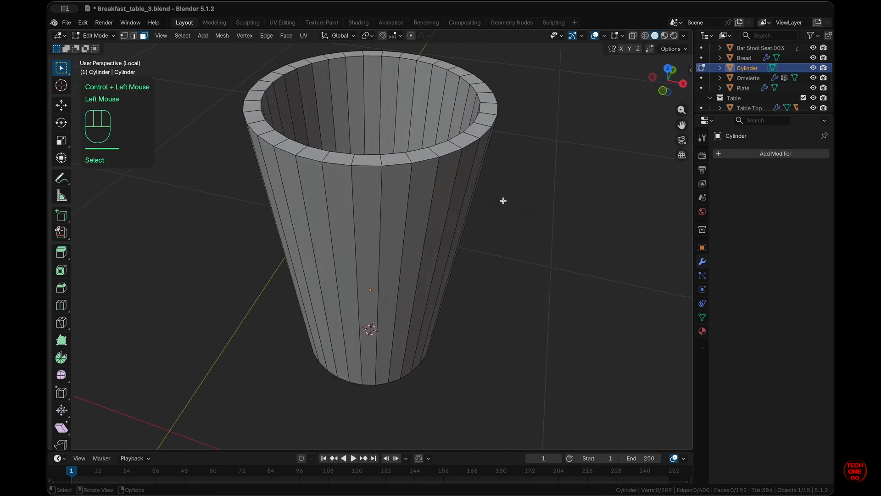
Leave the glass's local view to bring back the table scene and return to Object Mode
{"action": "scroll", "coordinate": [503, 200], "scroll_direction": "up", "scroll_amount": 5}
{"action": "scroll", "coordinate": [503, 200], "scroll_direction": "down", "scroll_amount": 5, "text": "super"}
{"action": "scroll", "coordinate": [503, 201], "scroll_direction": "down", "scroll_amount": 5}
{"action": "scroll", "coordinate": [503, 200], "scroll_direction": "left", "scroll_amount": 3}
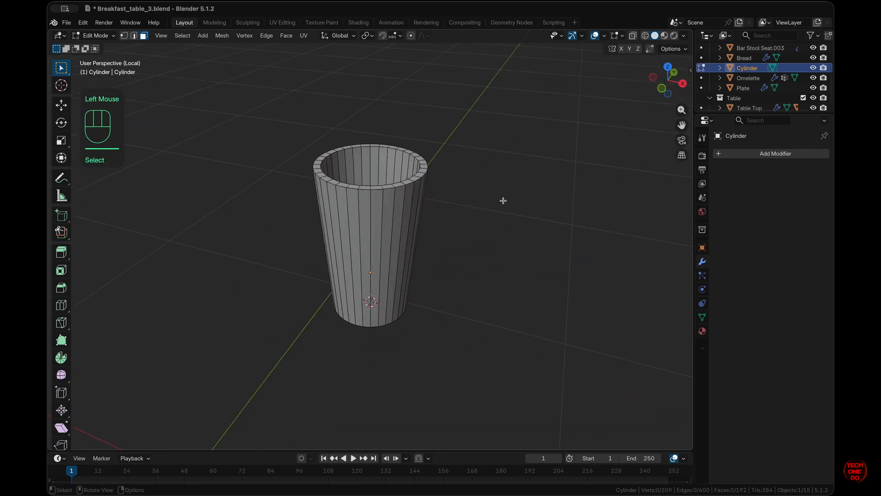
{"action": "scroll", "coordinate": [503, 201], "scroll_direction": "left", "scroll_amount": 2}
{"action": "scroll", "coordinate": [503, 200], "scroll_direction": "down", "scroll_amount": 5, "text": "super"}
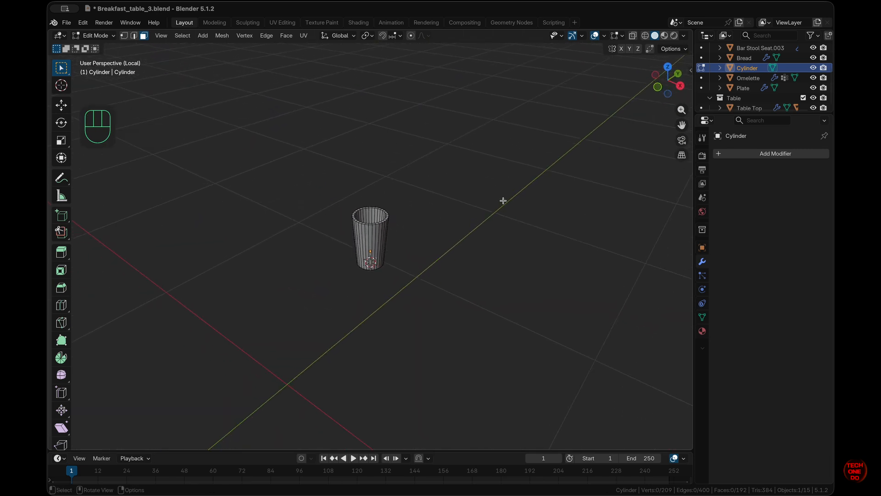
{"action": "key", "text": "slash"}
{"action": "scroll", "coordinate": [477, 218], "scroll_direction": "down", "scroll_amount": 5}
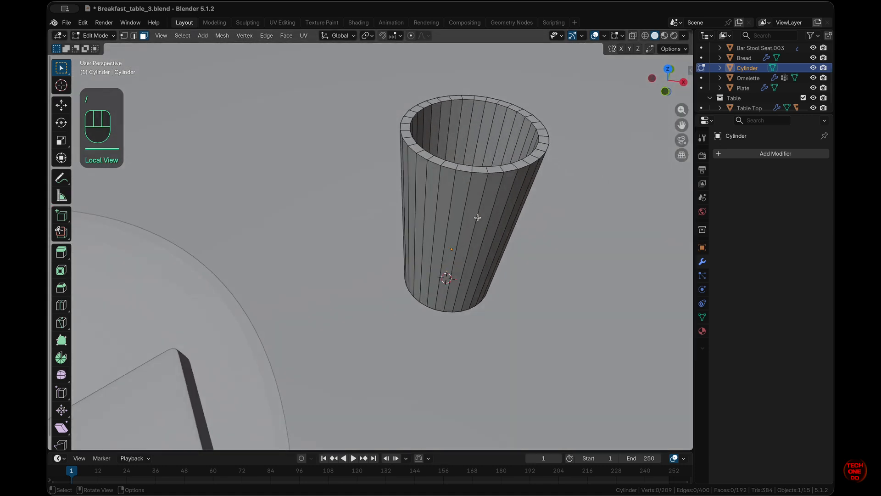
{"action": "key", "text": "Tab"}
Try a level 2 subdivision on the glass and undo it
{"action": "key", "text": "super+2"}
{"action": "key", "text": "super+z"}
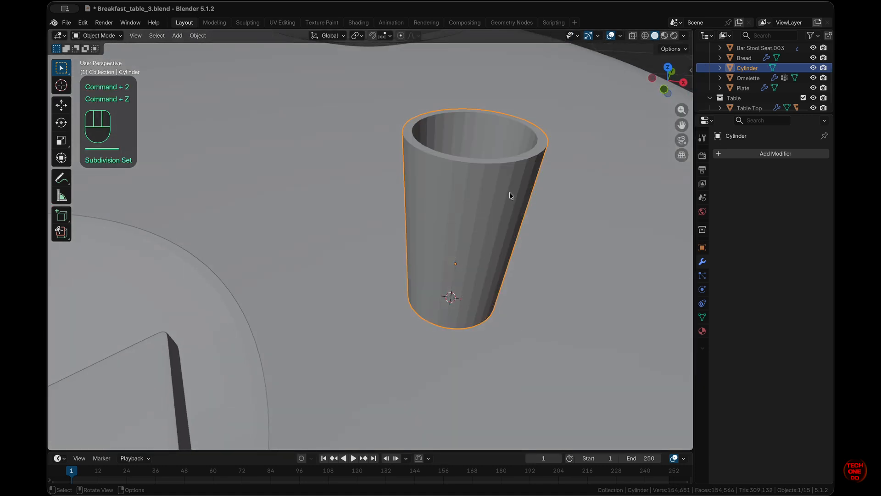
Add a Bevel modifier to the glass with 2 segments and an amount of 0.02 m
{"action": "left_click", "coordinate": [728, 154]}
{"action": "mouse_move", "coordinate": [704, 153]}
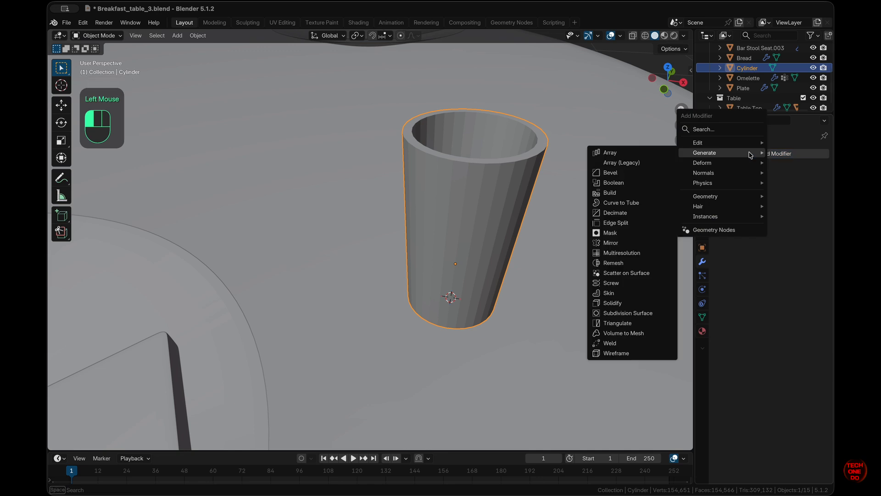
{"action": "left_click", "coordinate": [610, 173]}
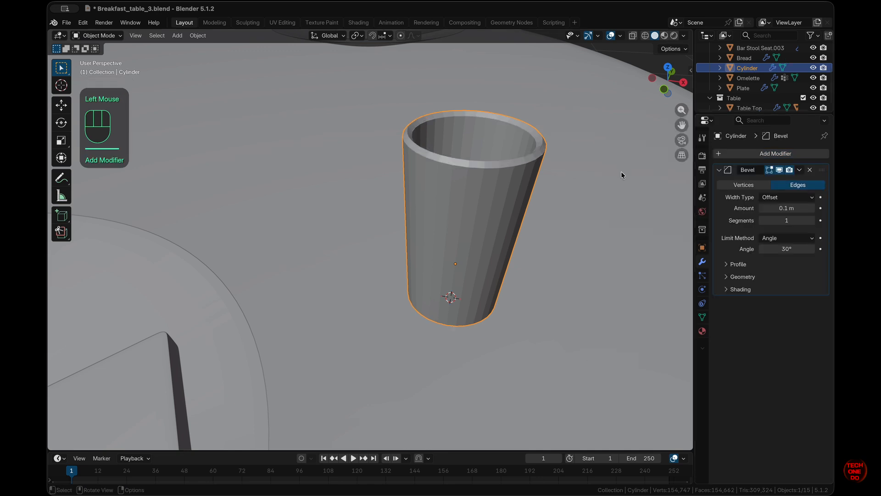
{"action": "left_click", "coordinate": [810, 220]}
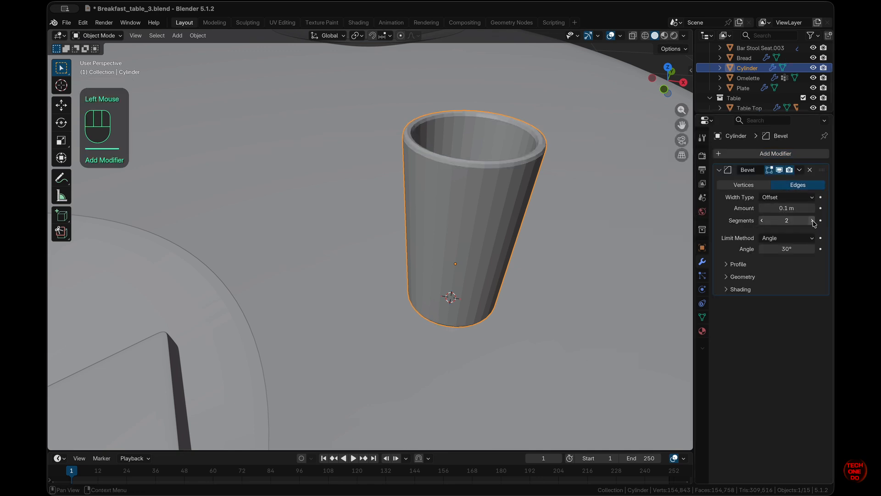
{"action": "left_click_drag", "start_coordinate": [776, 208], "coordinate": [572, 198]}
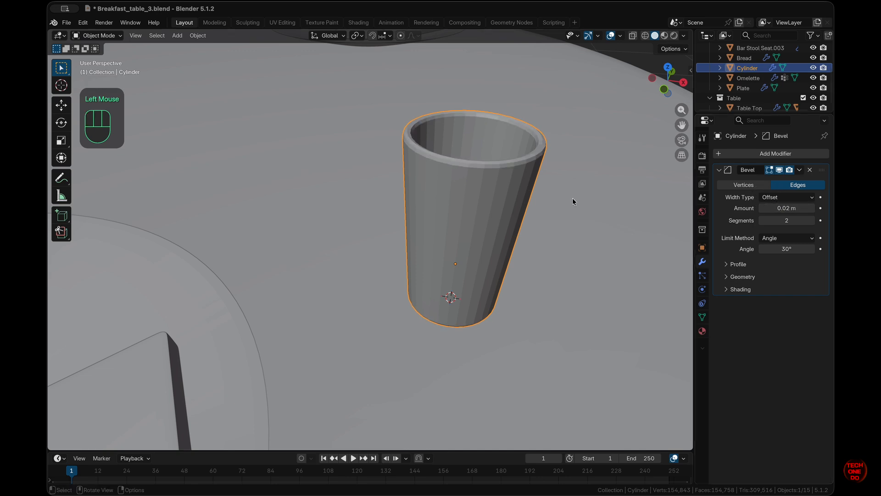
Isolate the glass in local view and refine its bevel to an amount of 0.002 m with 5 segments
{"action": "scroll", "coordinate": [503, 192], "scroll_direction": "up", "scroll_amount": 4}
{"action": "key", "text": "KP_Divide"}
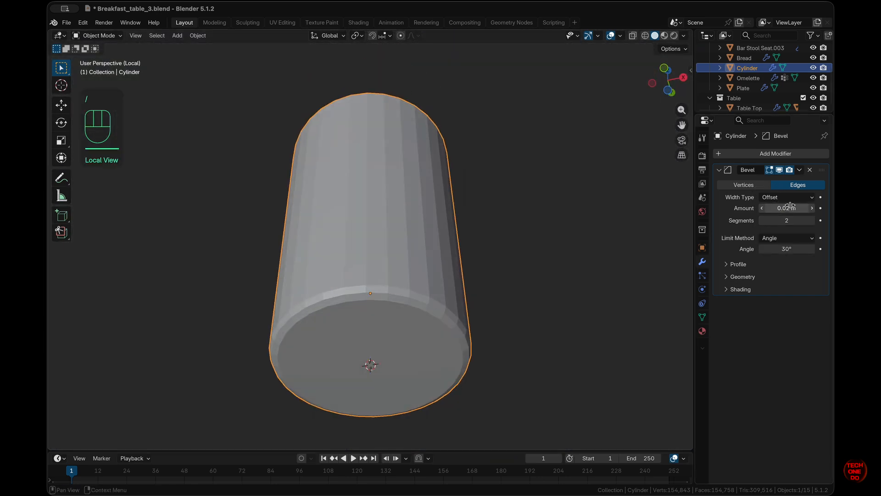
{"action": "left_click", "coordinate": [782, 207]}
{"action": "left_click", "coordinate": [771, 207]}
{"action": "type", "text": "0"}
{"action": "key", "text": "Return"}
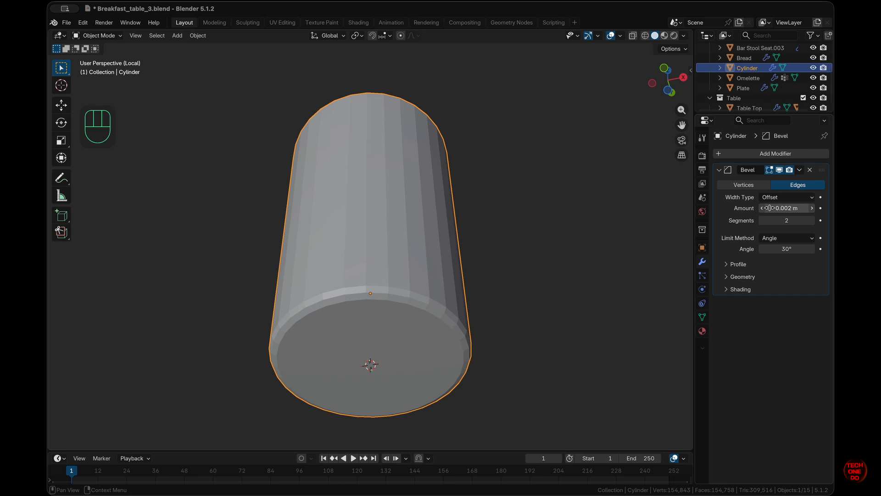
{"action": "left_click_drag", "start_coordinate": [779, 219], "coordinate": [782, 219]}
{"action": "middle_click_drag", "start_coordinate": [337, 151], "coordinate": [335, 249]}
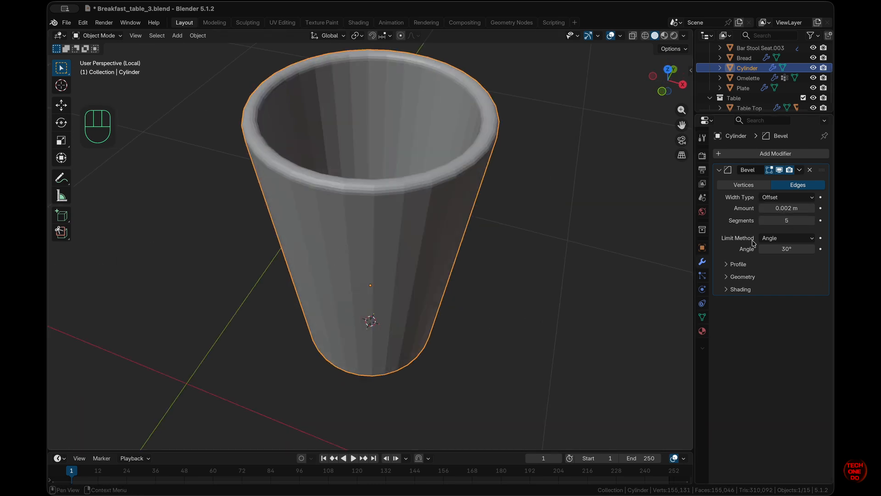
Shade the glass smooth and enable Harden Normals in its Bevel modifier
{"action": "right_click", "coordinate": [406, 192]}
{"action": "left_click", "coordinate": [406, 193]}
{"action": "left_click", "coordinate": [740, 290]}
{"action": "left_click", "coordinate": [761, 305]}
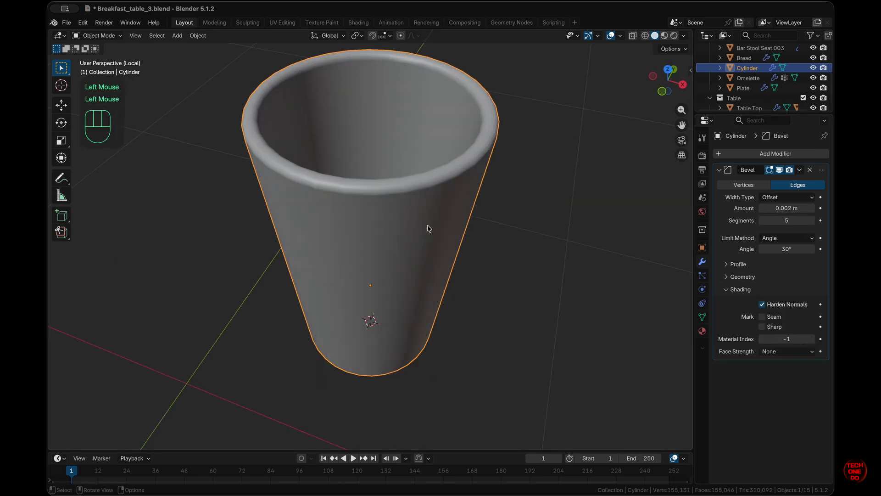
Add a level 2 subdivision to the glass and check its base, rim and interior
{"action": "left_click", "coordinate": [436, 242]}
{"action": "key", "text": "super+2"}
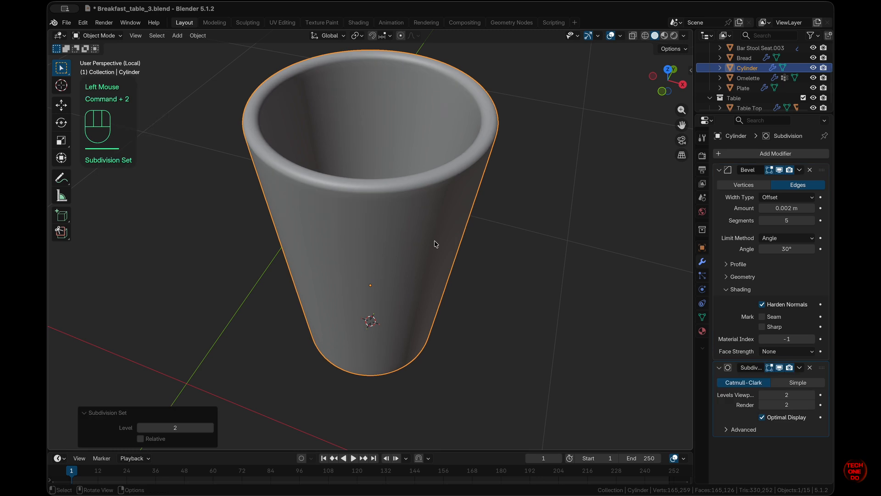
{"action": "scroll", "coordinate": [411, 259], "scroll_direction": "down", "scroll_amount": 5}
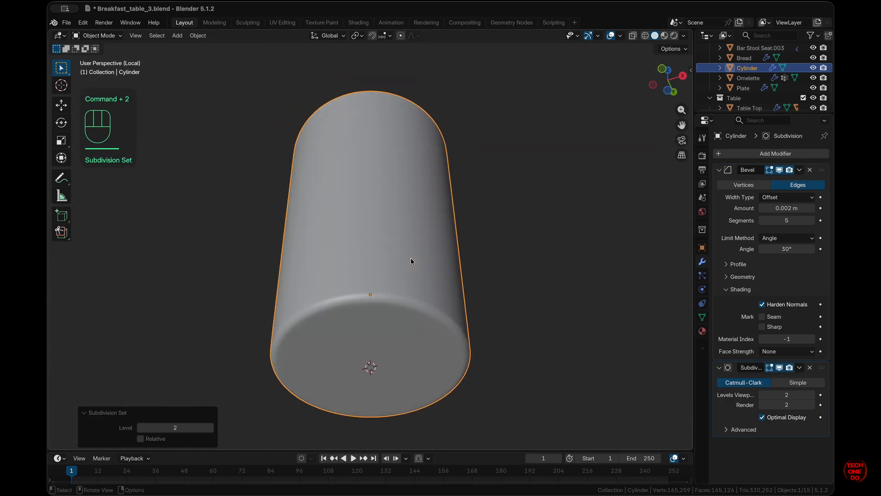
{"action": "scroll", "coordinate": [411, 258], "scroll_direction": "down", "scroll_amount": 3}
{"action": "scroll", "coordinate": [411, 258], "scroll_direction": "up", "scroll_amount": 3}
{"action": "scroll", "coordinate": [411, 259], "scroll_direction": "down", "scroll_amount": 3}
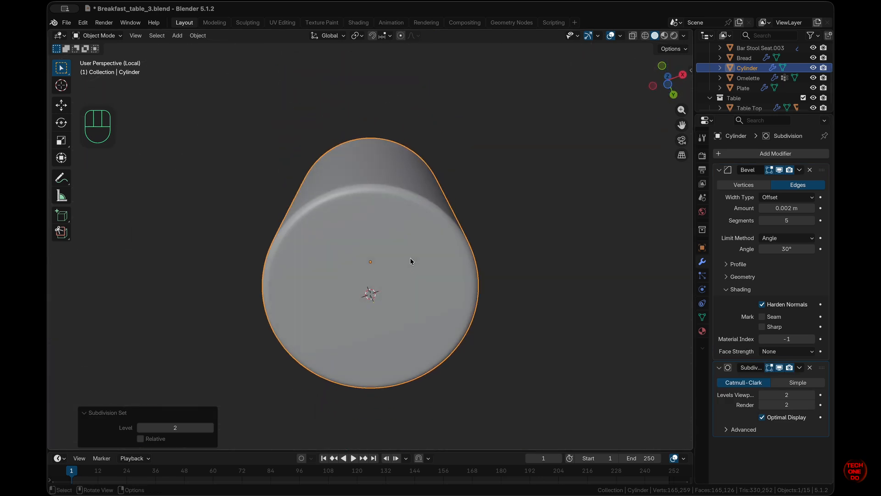
{"action": "scroll", "coordinate": [410, 261], "scroll_direction": "up", "scroll_amount": 10}
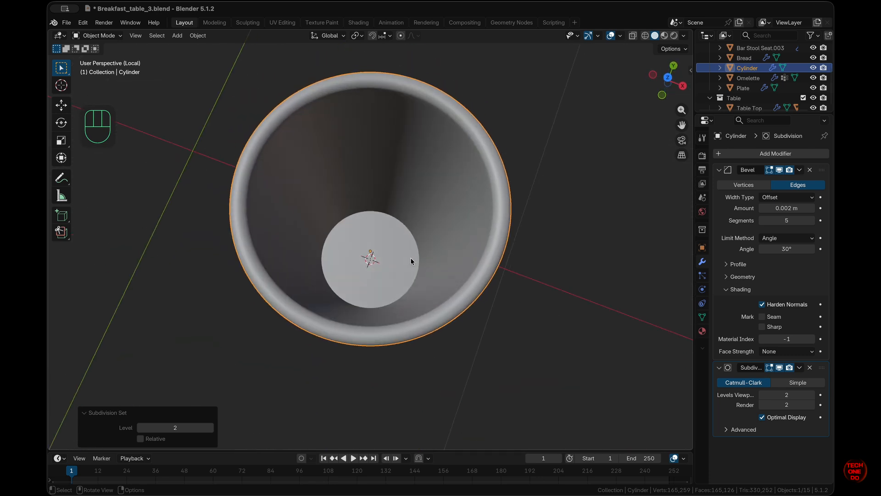
{"action": "scroll", "coordinate": [411, 258], "scroll_direction": "down", "scroll_amount": 5, "text": "super"}
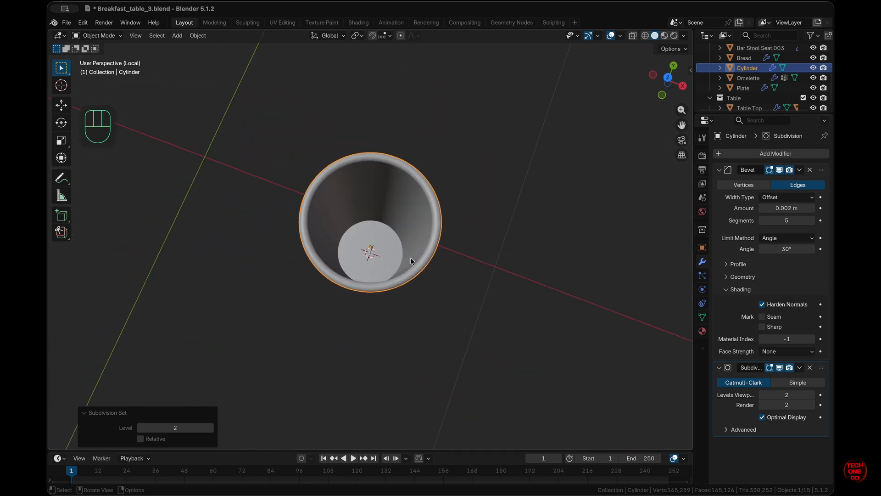
Create a new material for the glass and name it Glass
{"action": "left_click", "coordinate": [702, 330]}
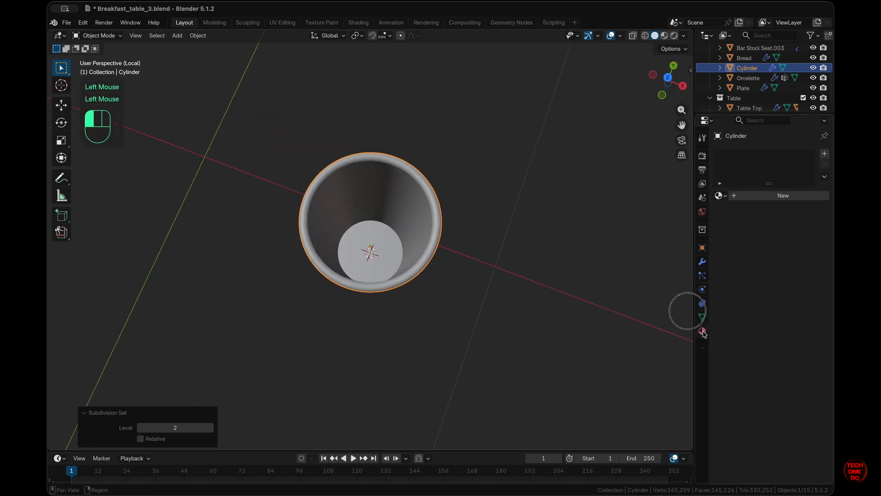
{"action": "left_click", "coordinate": [786, 198]}
{"action": "left_click", "coordinate": [757, 196]}
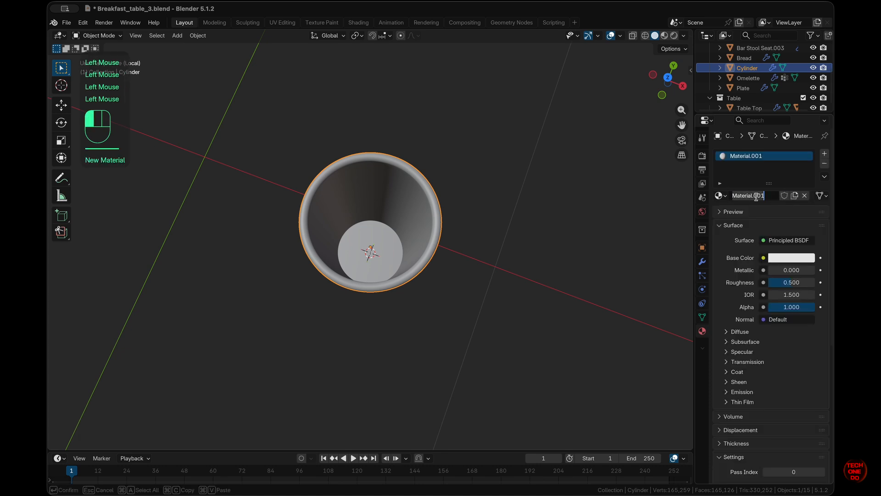
{"action": "type", "text": "Glass"}
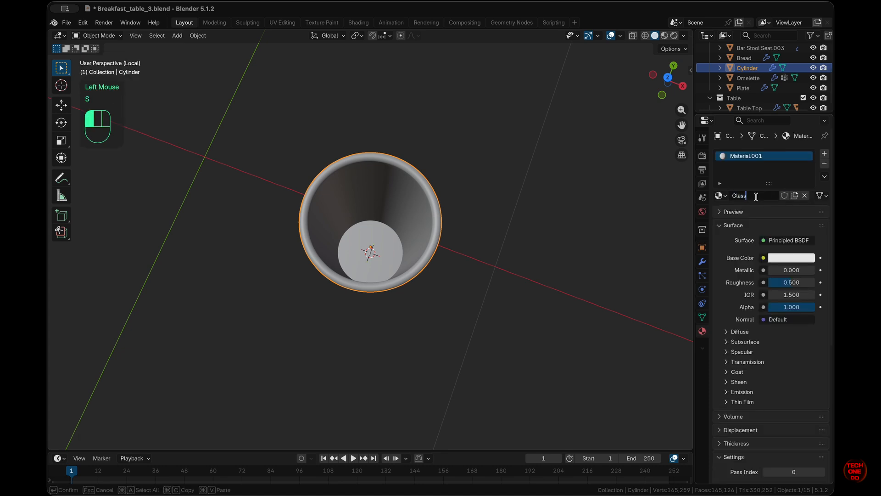
{"action": "key", "text": "Return"}
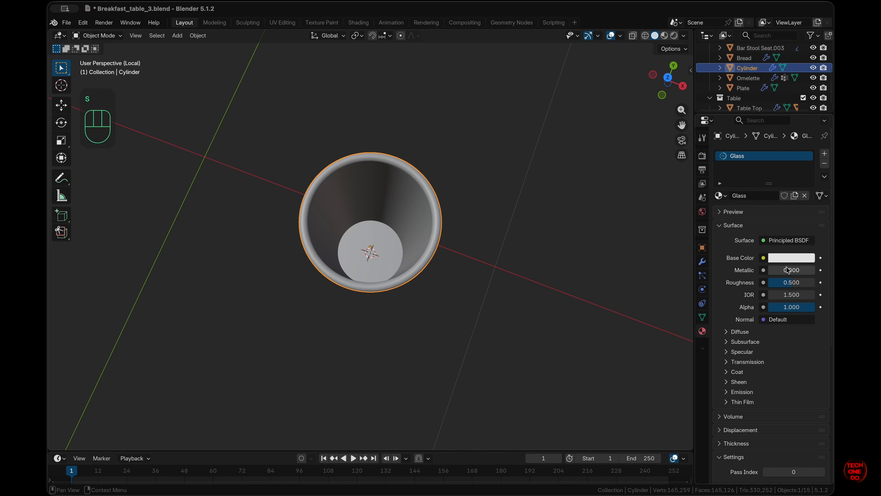
Set the Glass material's Metallic to 1.000 and Roughness to 0.065, viewing it in Material Preview shading
{"action": "left_click_drag", "start_coordinate": [788, 270], "coordinate": [813, 272]}
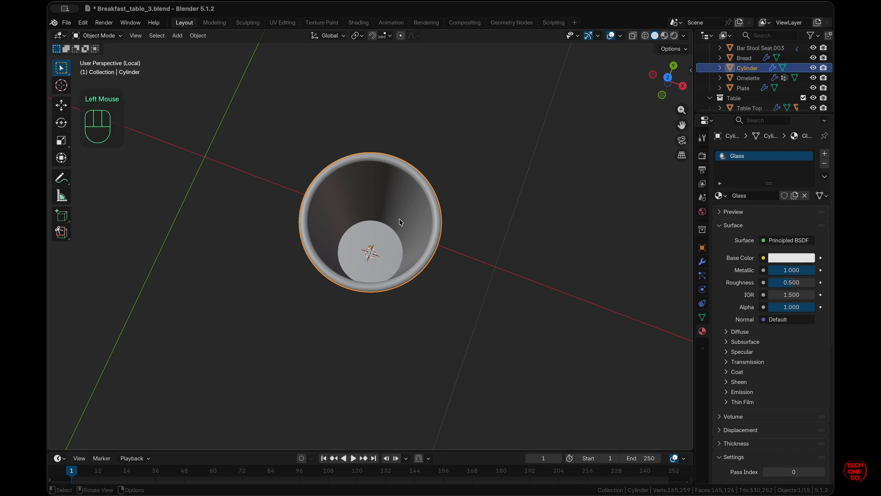
{"action": "middle_click_drag", "start_coordinate": [400, 222], "coordinate": [400, 223]}
{"action": "left_click", "coordinate": [664, 36]}
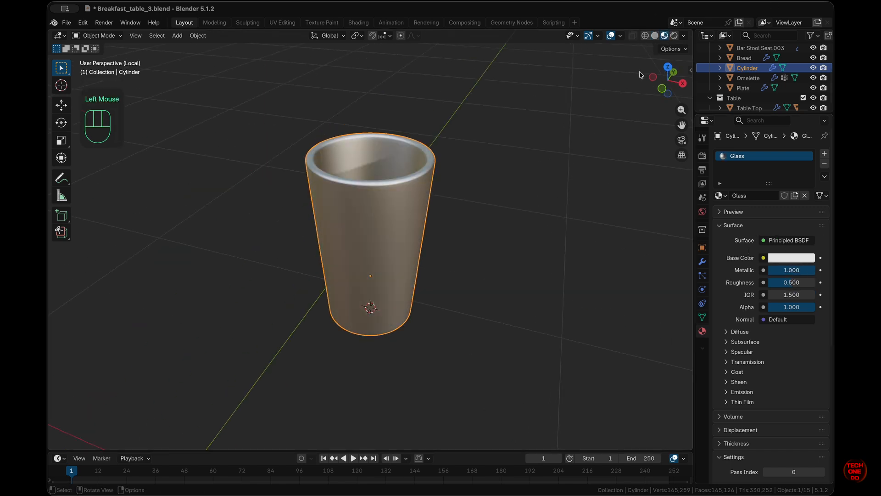
{"action": "middle_click_drag", "start_coordinate": [442, 172], "coordinate": [439, 169]}
{"action": "left_click_drag", "start_coordinate": [790, 288], "coordinate": [750, 265]}
{"action": "middle_click_drag", "start_coordinate": [403, 264], "coordinate": [403, 266]}
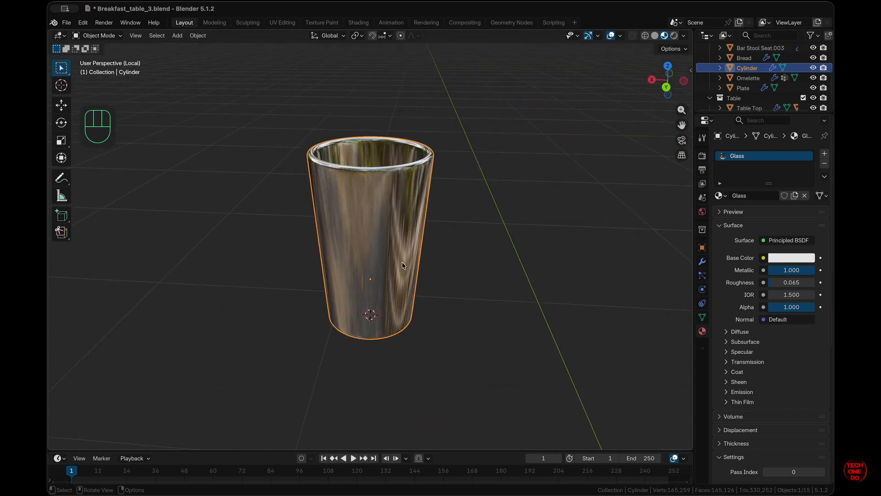
Leave local view and add a Mirror modifier to the glass on the X and Y axes
{"action": "scroll", "coordinate": [403, 266], "scroll_direction": "down", "scroll_amount": 4}
{"action": "key", "text": "KP_Divide"}
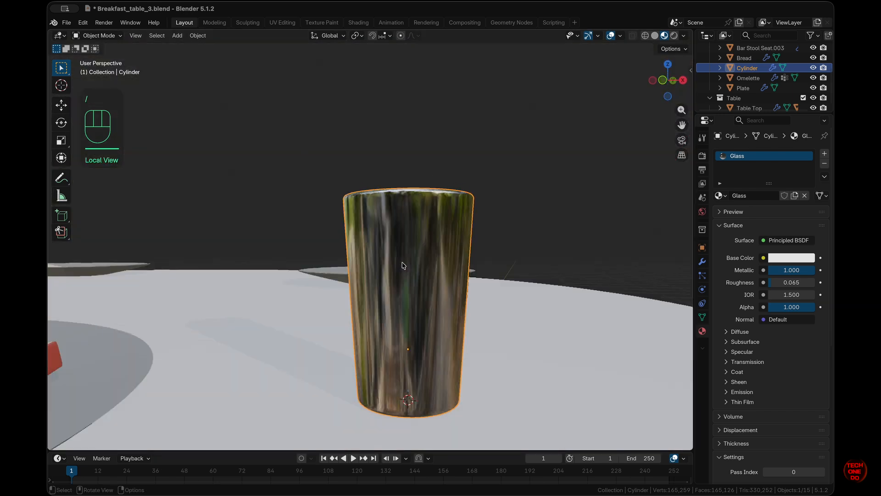
{"action": "middle_click_drag", "start_coordinate": [402, 265], "coordinate": [402, 265]}
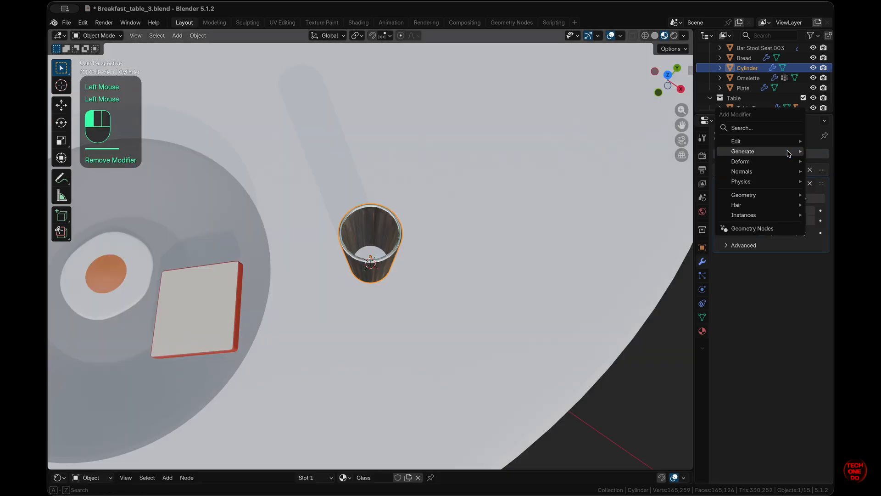
{"action": "mouse_move", "coordinate": [753, 152]}
{"action": "left_click", "coordinate": [671, 242]}
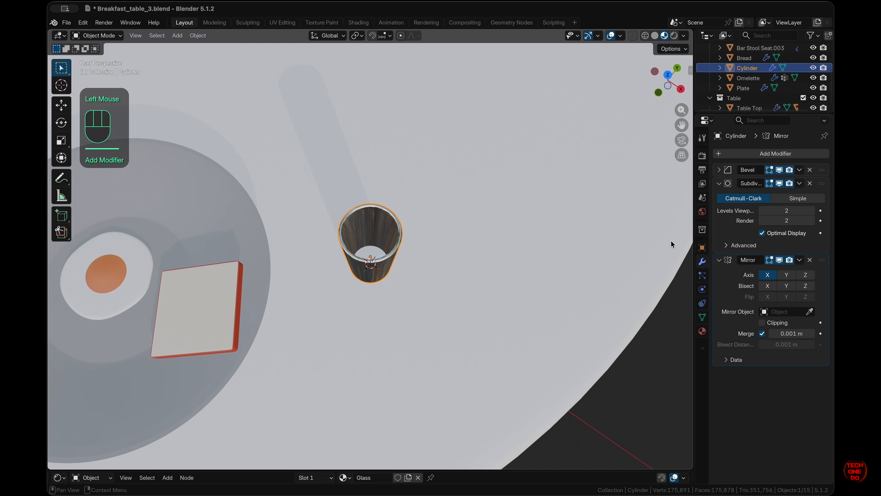
{"action": "left_click", "coordinate": [784, 278]}
{"action": "middle_click_drag", "start_coordinate": [503, 249], "coordinate": [543, 212]}
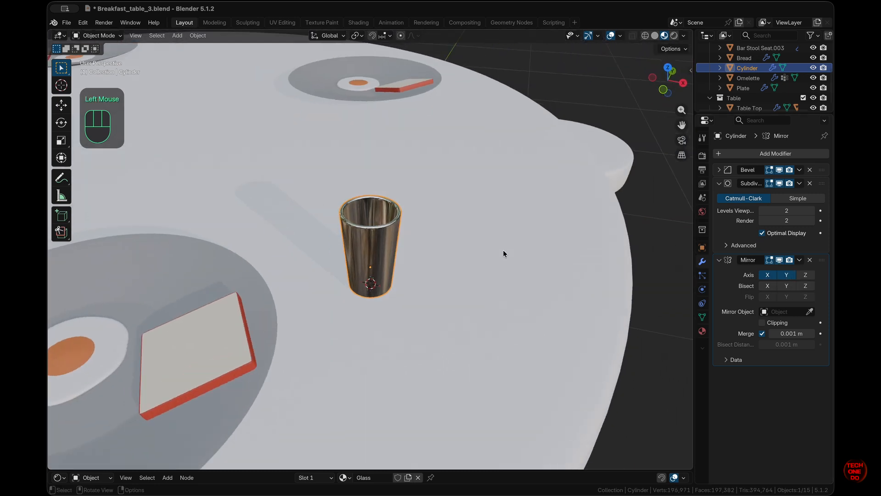
Set Table Top as the glass's mirror object and move the Mirror modifier above the Subdivision modifier
{"action": "left_click", "coordinate": [810, 312]}
{"action": "left_click", "coordinate": [793, 311]}
{"action": "left_click", "coordinate": [789, 311]}
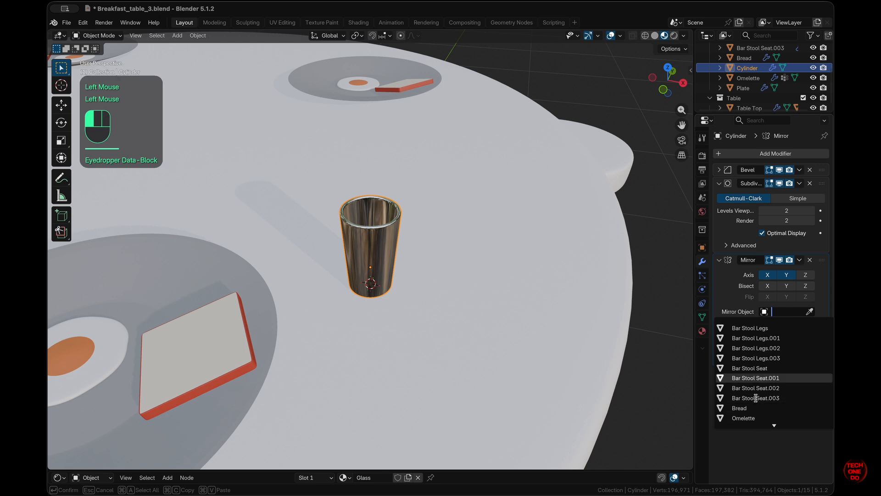
{"action": "scroll", "coordinate": [756, 398], "scroll_direction": "down", "scroll_amount": 8}
{"action": "left_click", "coordinate": [755, 418]}
{"action": "scroll", "coordinate": [491, 307], "scroll_direction": "right", "scroll_amount": 5}
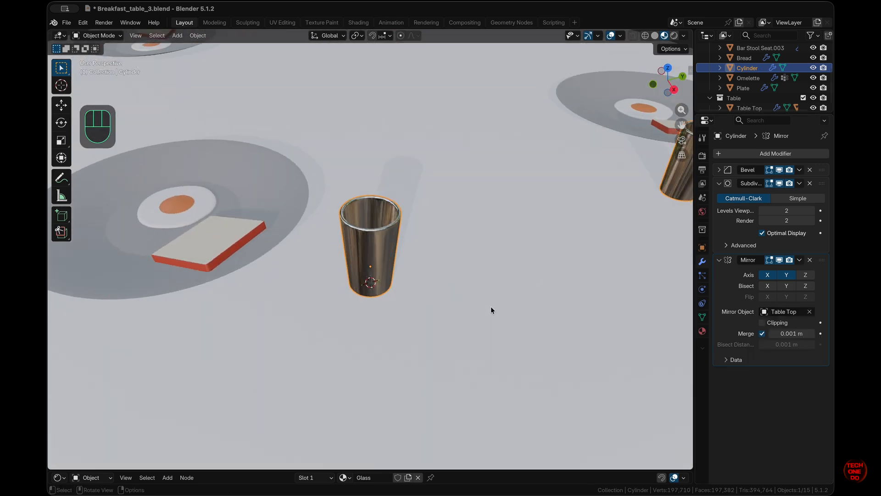
{"action": "scroll", "coordinate": [491, 307], "scroll_direction": "left", "scroll_amount": 5}
{"action": "scroll", "coordinate": [491, 306], "scroll_direction": "down", "scroll_amount": 5, "text": "super"}
{"action": "scroll", "coordinate": [492, 307], "scroll_direction": "up", "scroll_amount": 4, "text": "super"}
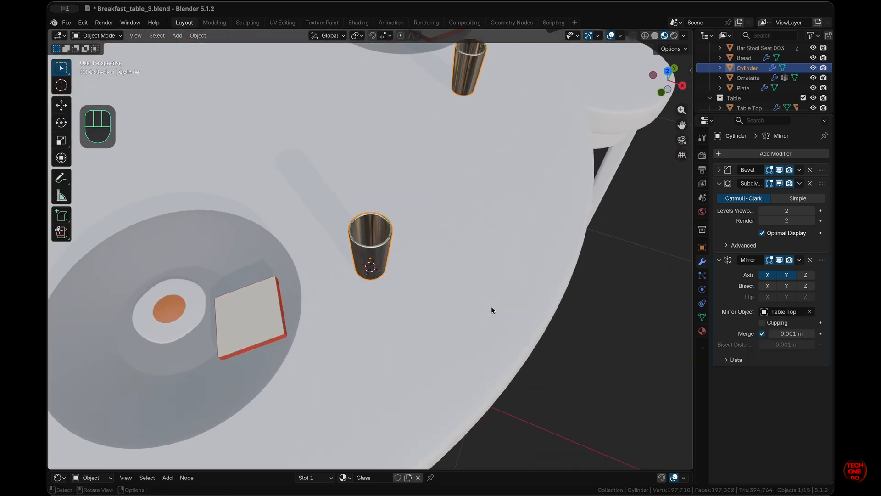
{"action": "left_click", "coordinate": [800, 260]}
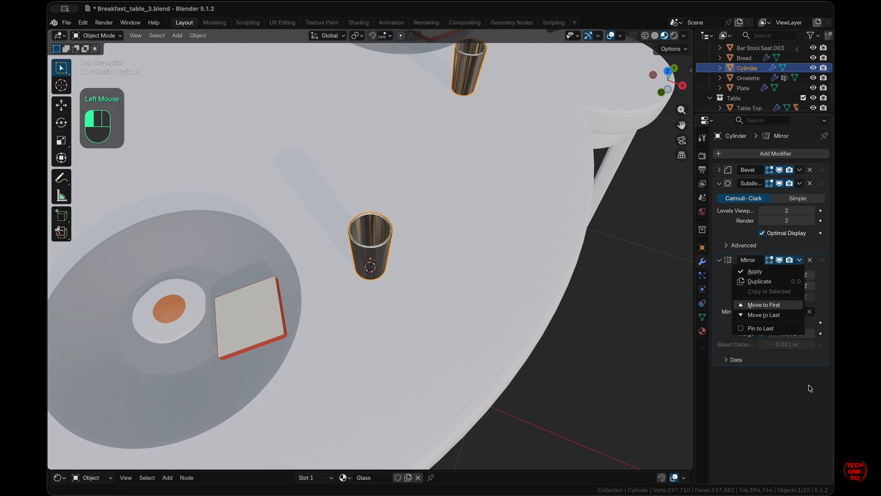
{"action": "left_click_drag", "start_coordinate": [822, 259], "coordinate": [815, 181]}
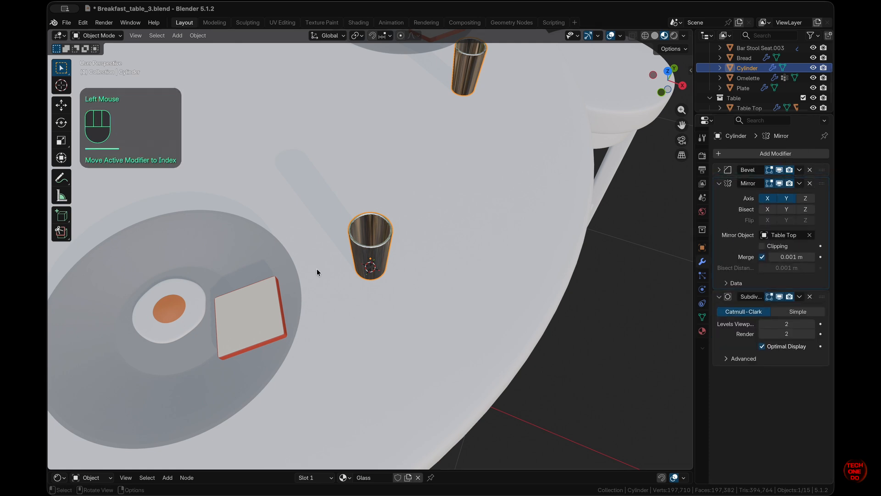
Isolate the glass in local view and turn off the Mirror modifier's viewport display
{"action": "left_click", "coordinate": [419, 288]}
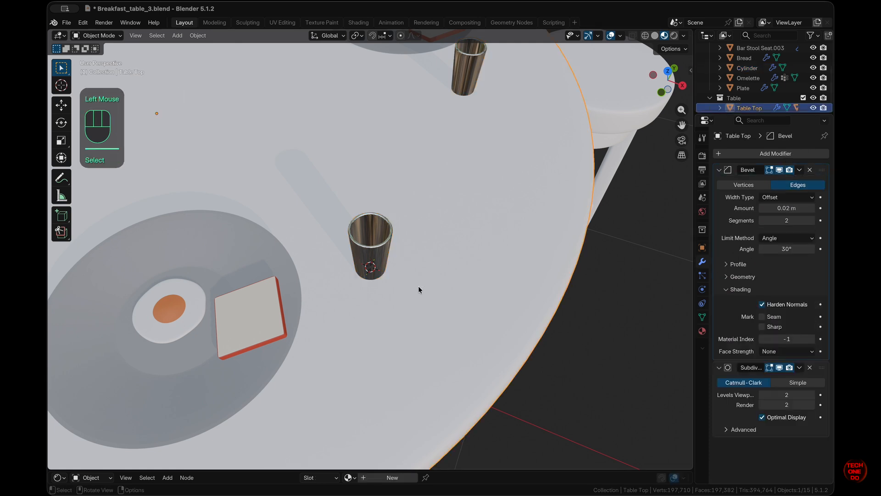
{"action": "left_click", "coordinate": [379, 251]}
{"action": "key", "text": "slash"}
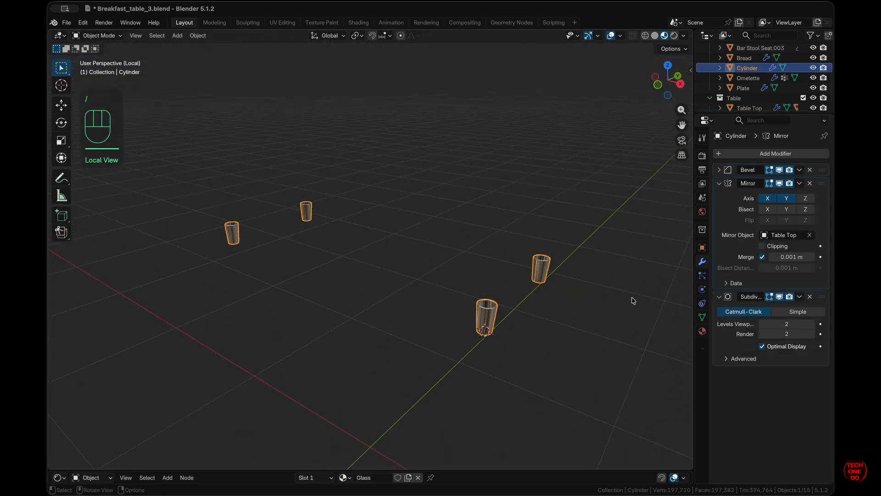
{"action": "left_click", "coordinate": [779, 184]}
{"action": "scroll", "coordinate": [497, 322], "scroll_direction": "right", "scroll_amount": 5, "text": "shift"}
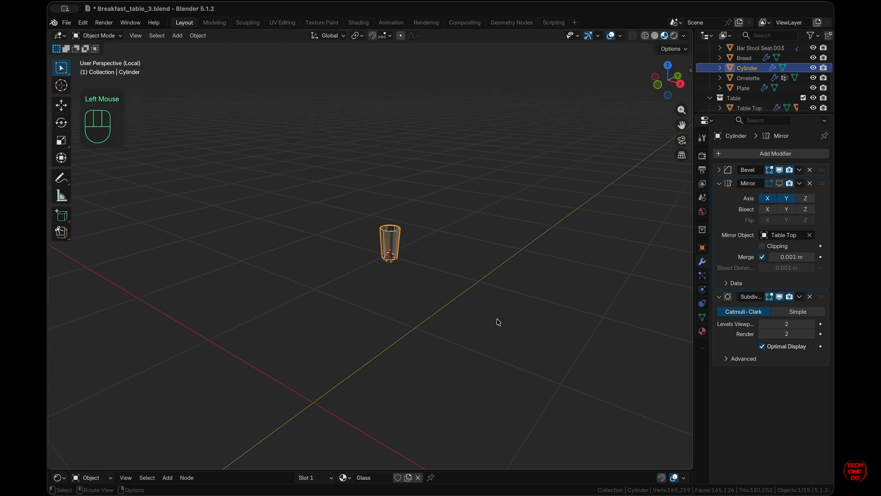
{"action": "scroll", "coordinate": [497, 322], "scroll_direction": "up", "scroll_amount": 6, "text": "super"}
Use the Shader Editor in the area below the 3D view and enlarge it to show the Glass material's nodes
{"action": "left_click", "coordinate": [187, 23]}
{"action": "left_click", "coordinate": [58, 478]}
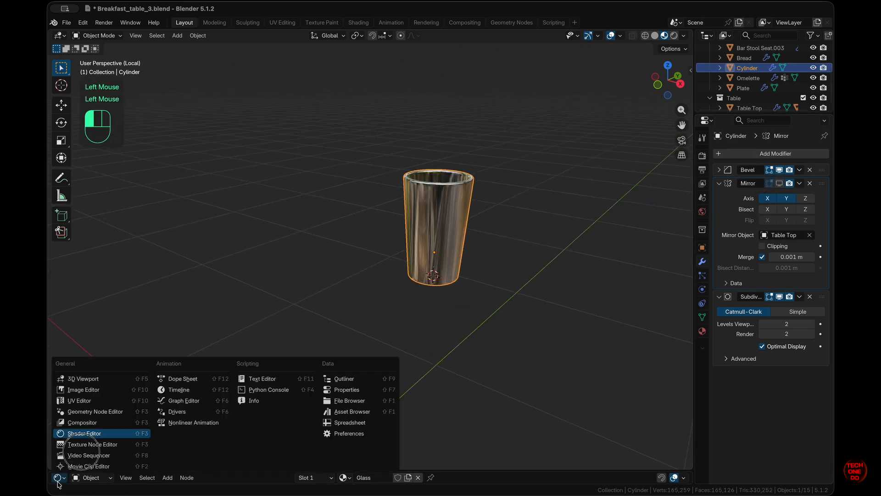
{"action": "left_click", "coordinate": [95, 434]}
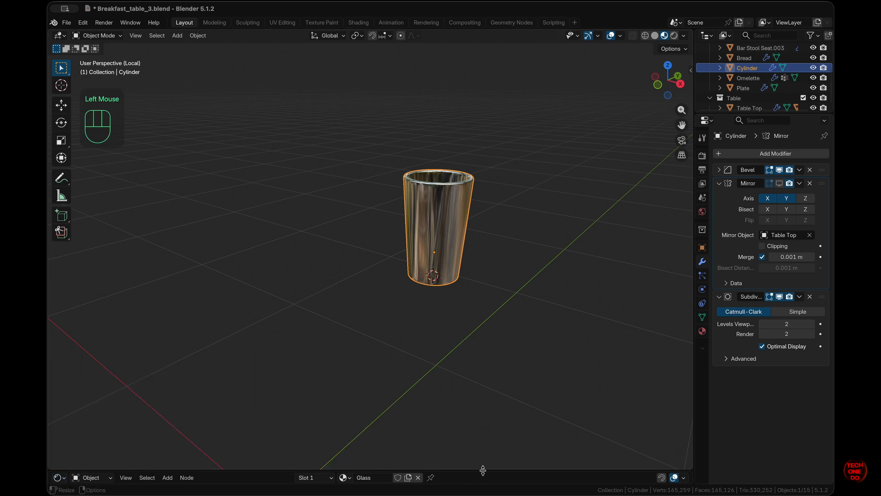
{"action": "left_click_drag", "start_coordinate": [483, 470], "coordinate": [477, 247]}
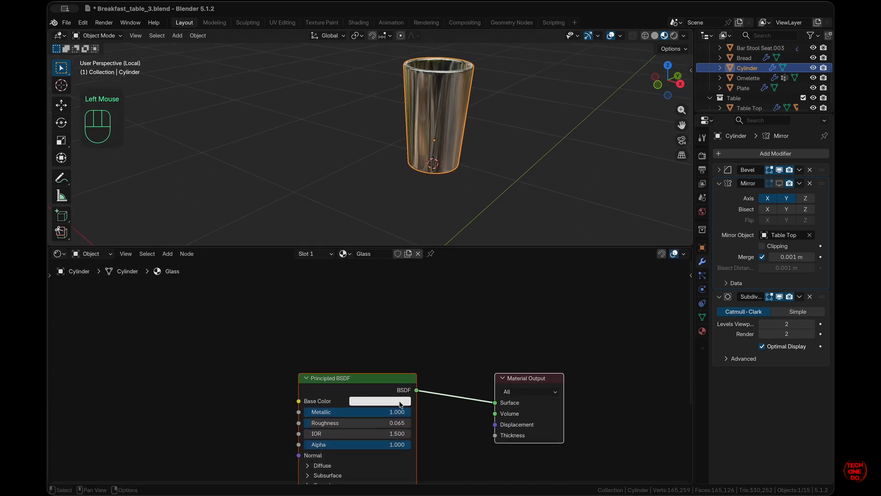
Move the Principled BSDF node farther from Material Output, expand its Transmission settings, set the weight to 1.000 and inspect the glass
{"action": "scroll", "coordinate": [470, 368], "scroll_direction": "down", "scroll_amount": 3}
{"action": "left_click", "coordinate": [462, 387]}
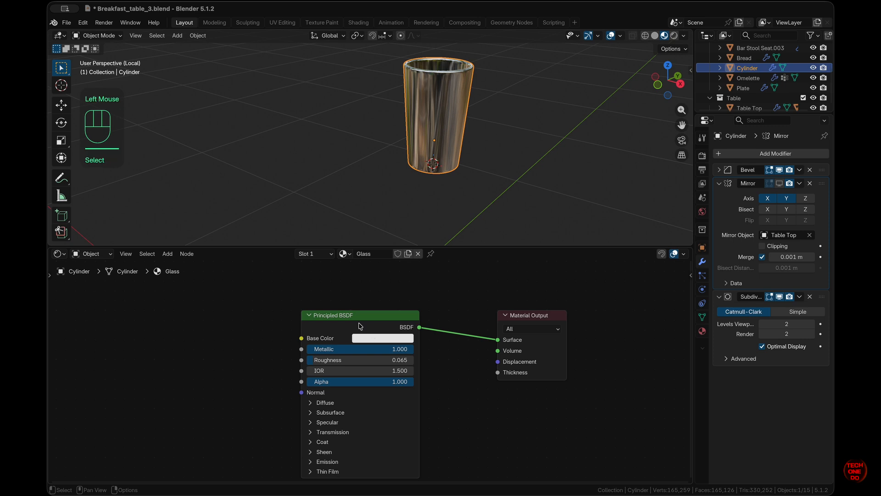
{"action": "left_click_drag", "start_coordinate": [351, 317], "coordinate": [272, 328]}
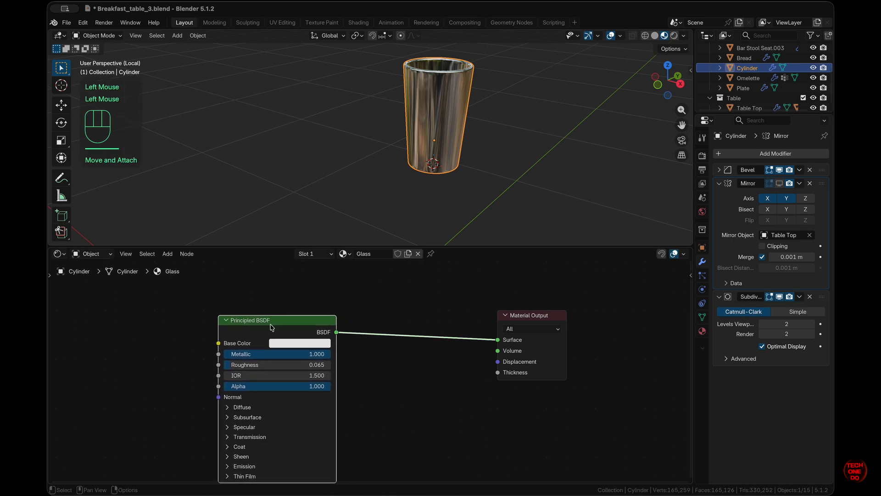
{"action": "left_click", "coordinate": [228, 440]}
{"action": "left_click_drag", "start_coordinate": [236, 452], "coordinate": [360, 423]}
{"action": "scroll", "coordinate": [448, 170], "scroll_direction": "right", "scroll_amount": 3}
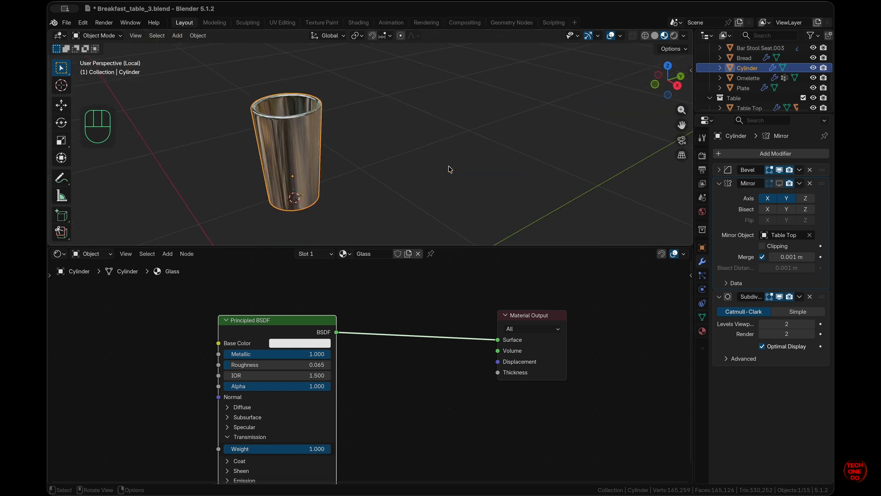
{"action": "key", "text": "slash"}
{"action": "key", "text": "slash"}
{"action": "scroll", "coordinate": [449, 169], "scroll_direction": "down", "scroll_amount": 5}
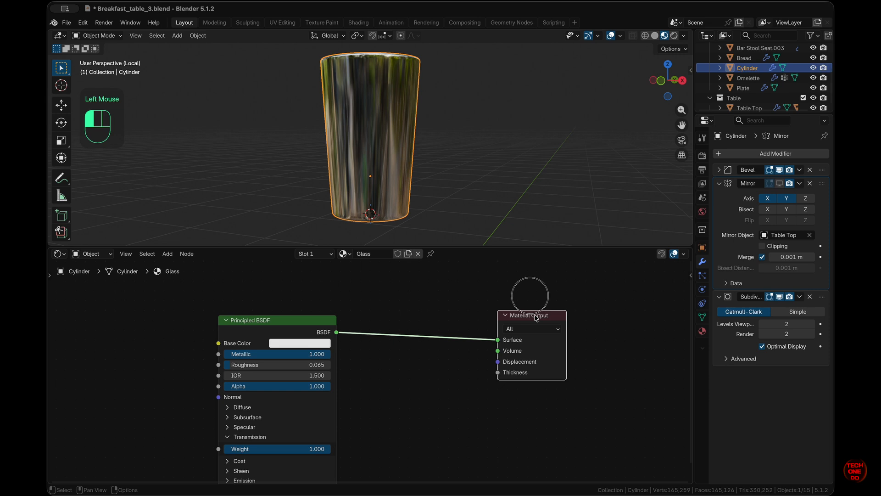
Spread the Principled BSDF and Material Output nodes apart and insert a Mix Shader node on the link between them
{"action": "left_click_drag", "start_coordinate": [530, 315], "coordinate": [561, 317]}
{"action": "left_click_drag", "start_coordinate": [288, 323], "coordinate": [265, 395]}
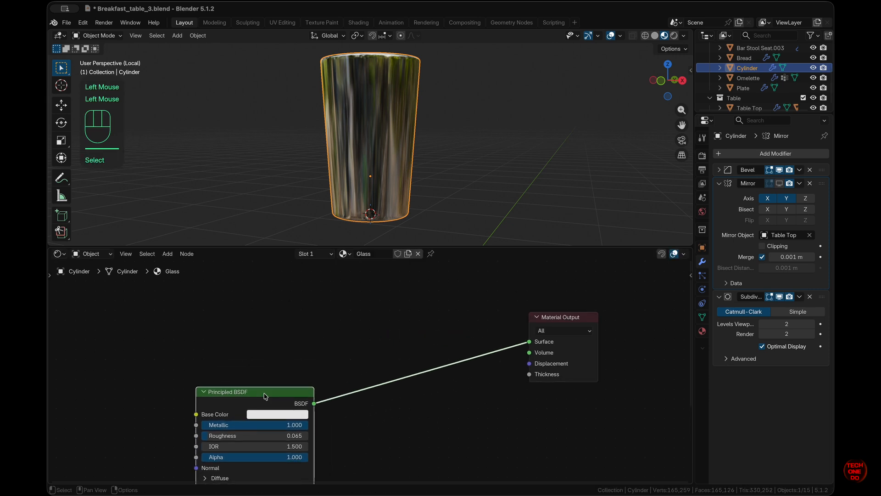
{"action": "key", "text": "shift+a"}
{"action": "left_click", "coordinate": [324, 326]}
{"action": "type", "text": "mix"}
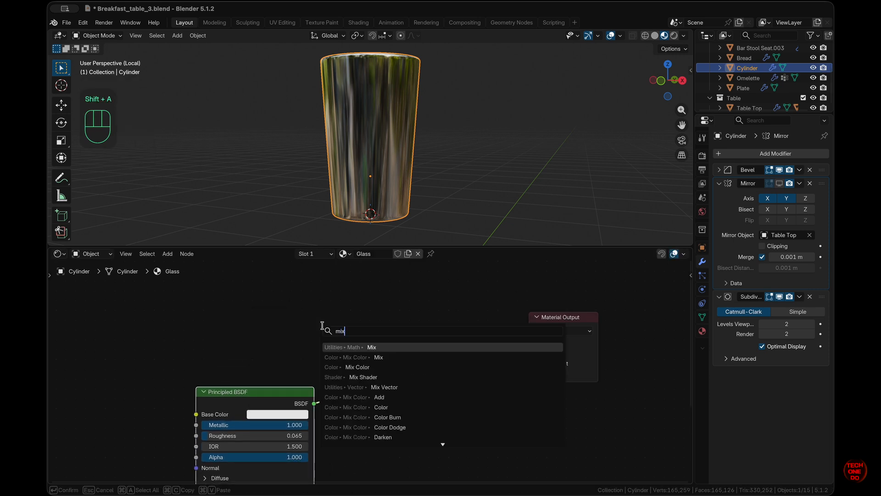
{"action": "type", "text": "s"}
{"action": "key", "text": "Return"}
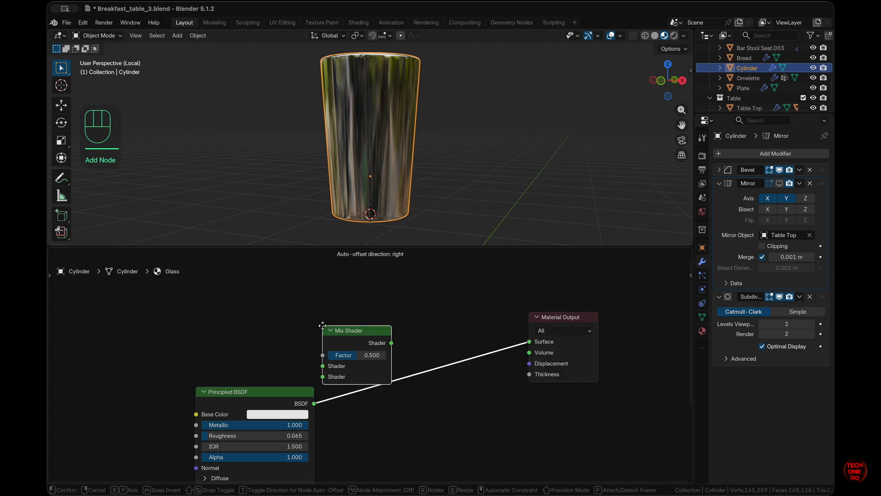
{"action": "left_click", "coordinate": [394, 326]}
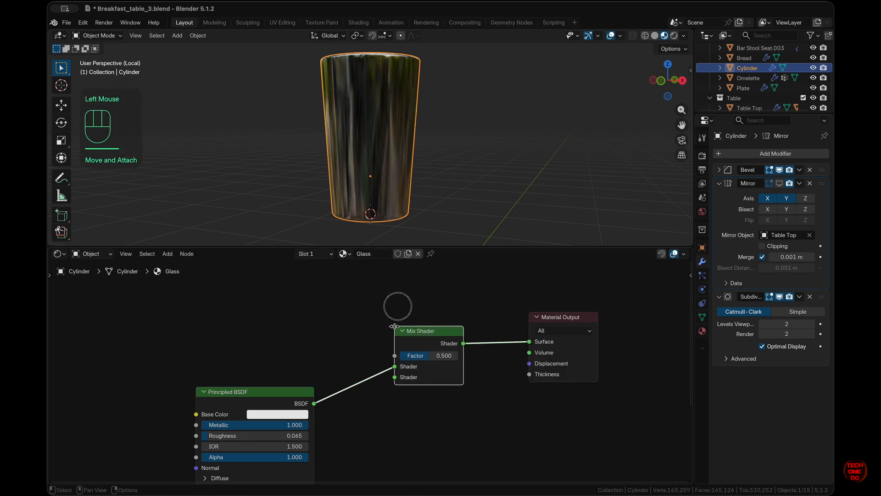
Move the Principled BSDF upward and add a Transparent BSDF below it, feeding the Mix Shader's second shader input
{"action": "left_click_drag", "start_coordinate": [244, 390], "coordinate": [233, 276]}
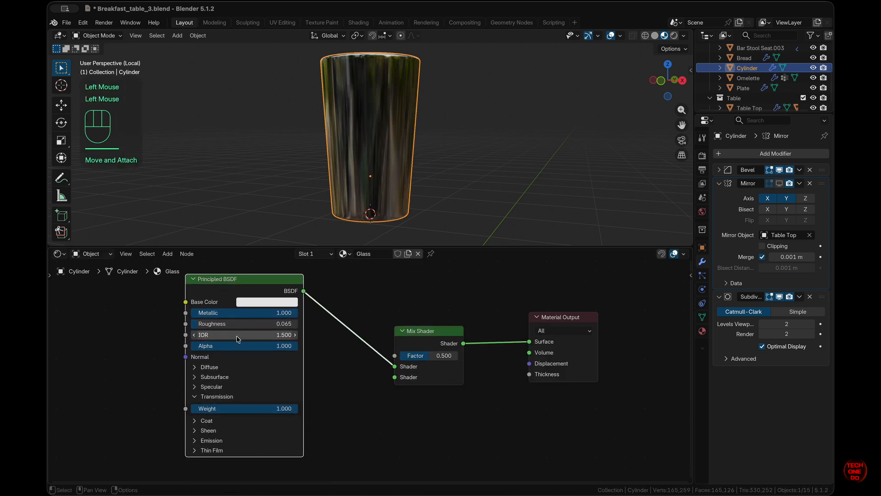
{"action": "scroll", "coordinate": [241, 347], "scroll_direction": "down", "scroll_amount": 2}
{"action": "scroll", "coordinate": [244, 353], "scroll_direction": "up", "scroll_amount": 2}
{"action": "scroll", "coordinate": [244, 354], "scroll_direction": "down", "scroll_amount": 2}
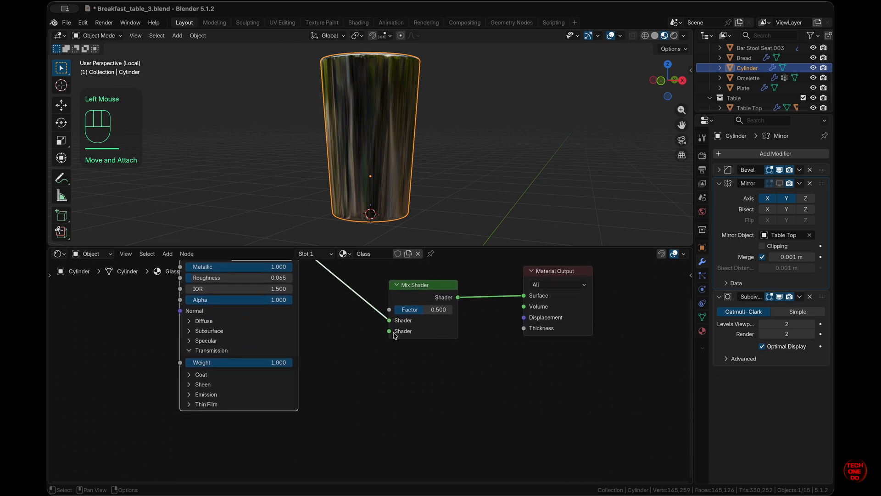
{"action": "left_click_drag", "start_coordinate": [395, 336], "coordinate": [343, 435]}
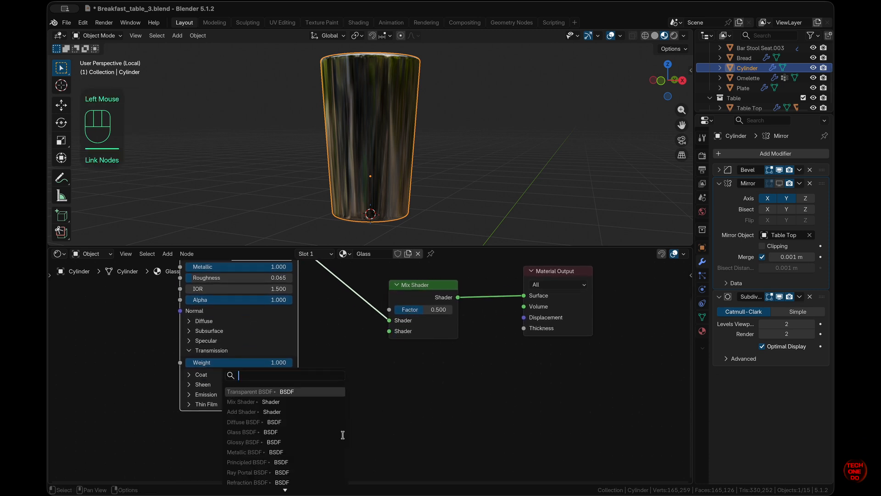
{"action": "type", "text": "tr"}
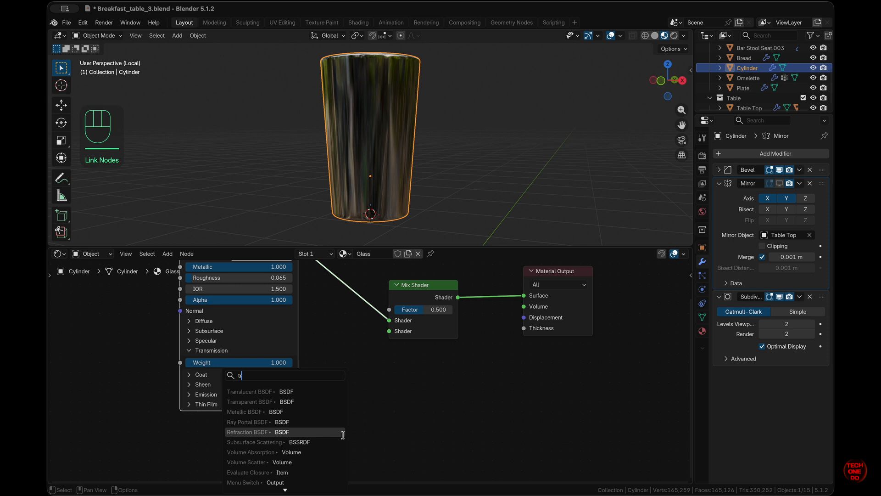
{"action": "key", "text": "Up"}
{"action": "key", "text": "Up"}
{"action": "key", "text": "Up"}
{"action": "key", "text": "Return"}
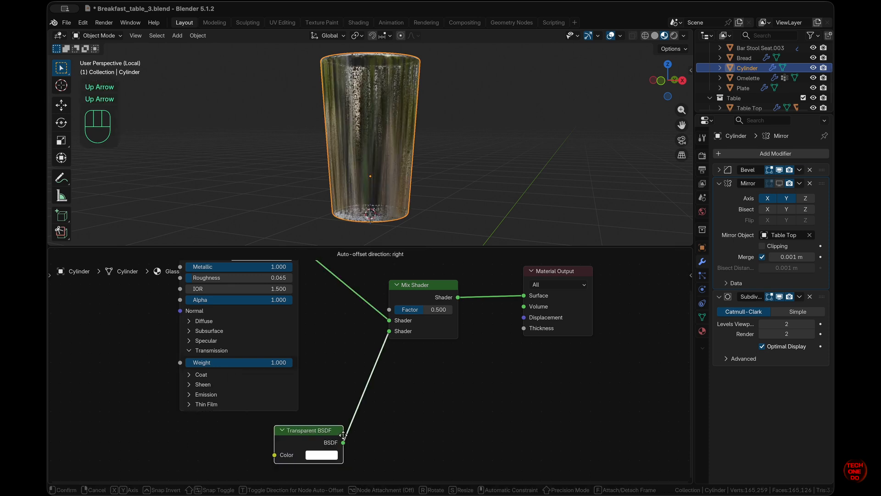
{"action": "left_click", "coordinate": [290, 443]}
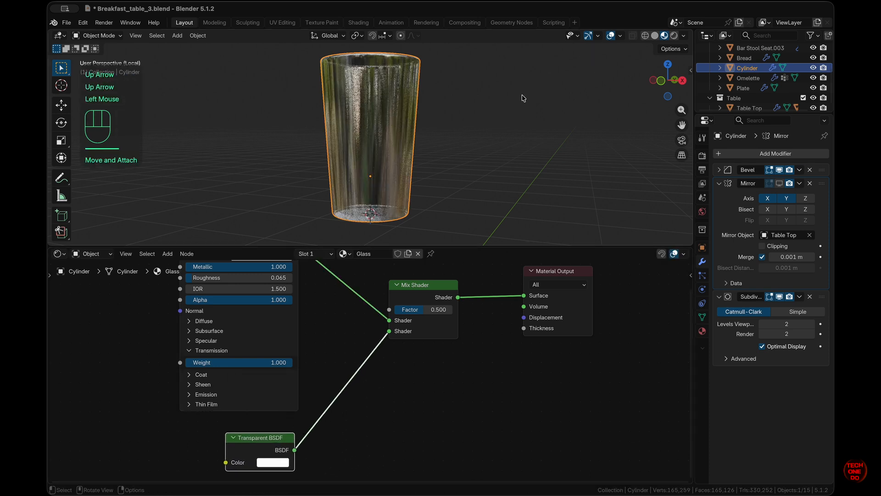
Set the Mix Shader's factor to about 0.857 and check the glass both on the table and isolated
{"action": "middle_click_drag", "start_coordinate": [523, 98], "coordinate": [523, 98]}
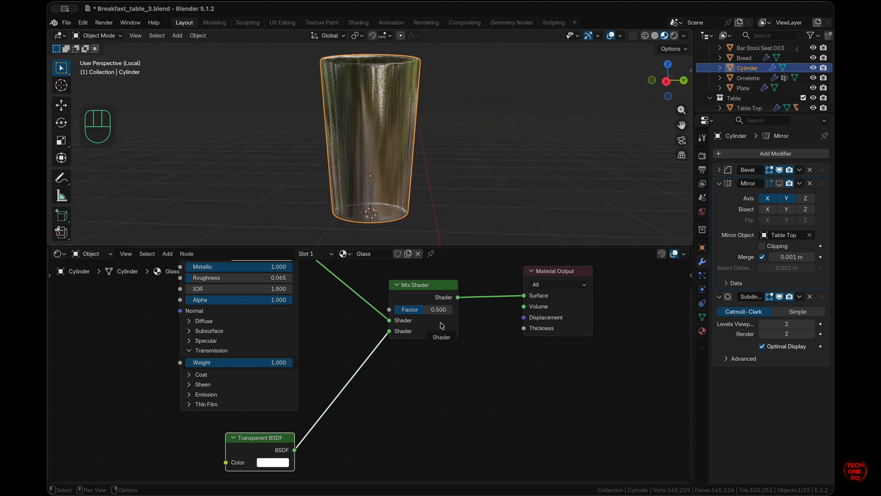
{"action": "left_click_drag", "start_coordinate": [420, 311], "coordinate": [441, 311]}
{"action": "middle_click_drag", "start_coordinate": [495, 192], "coordinate": [496, 193]}
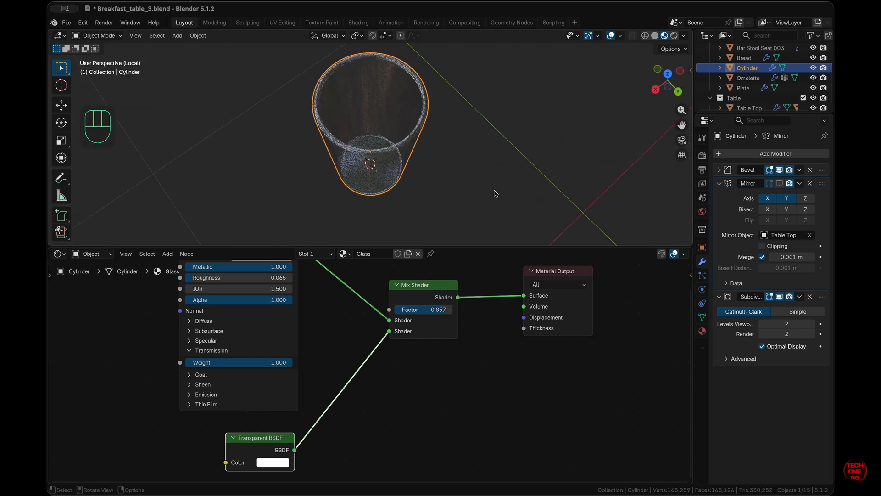
{"action": "key", "text": "KP_Divide"}
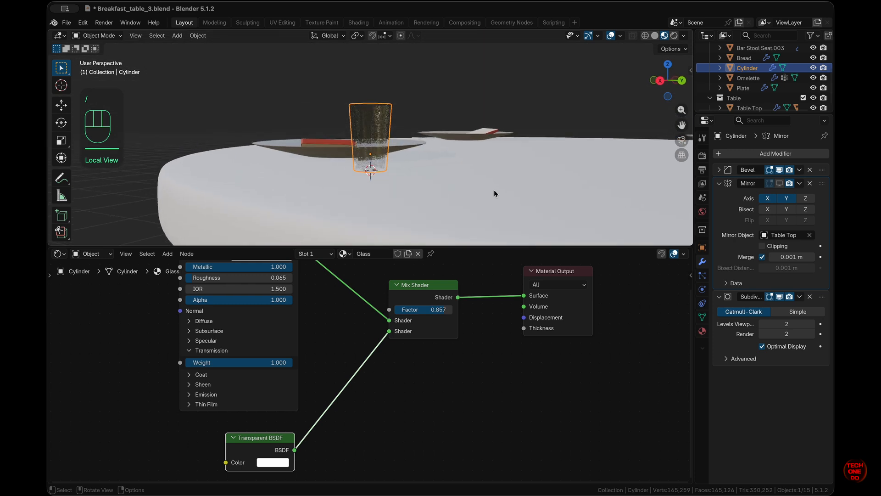
{"action": "key", "text": "KP_Divide"}
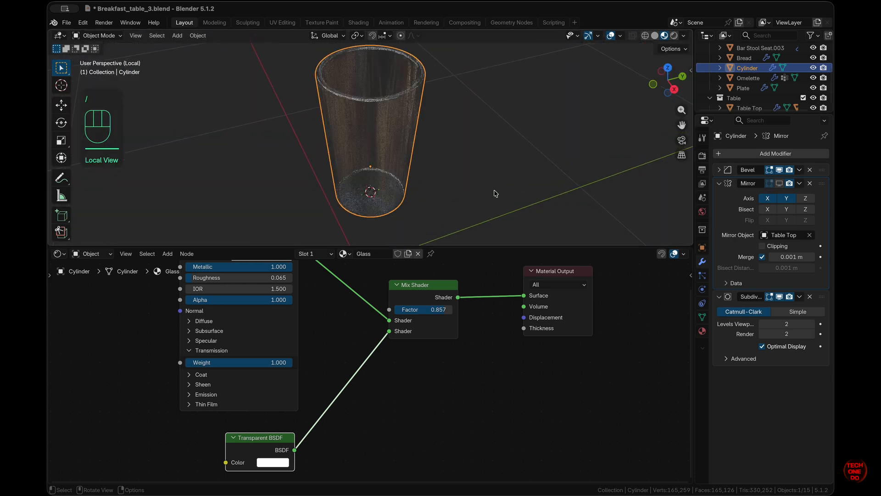
Add a Fresnel node above the Principled BSDF and connect its Factor output to the Mix Shader's Factor input
{"action": "scroll", "coordinate": [426, 369], "scroll_direction": "up", "scroll_amount": 7}
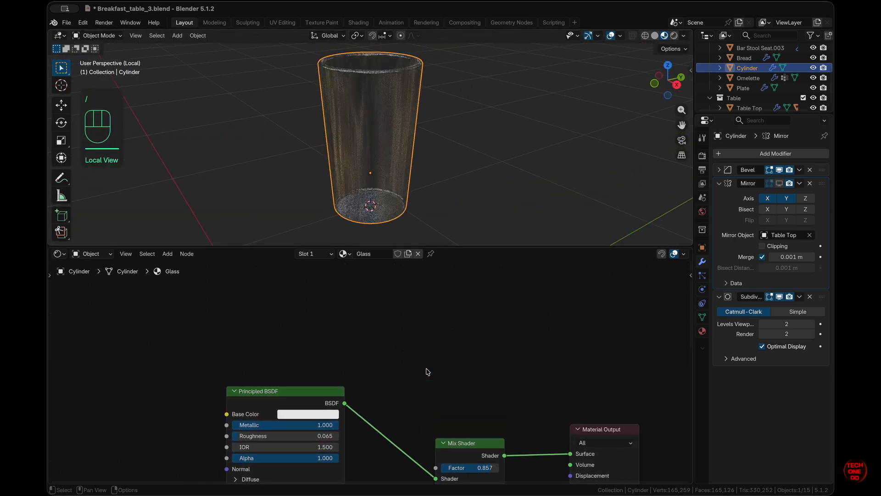
{"action": "key", "text": "shift+a"}
{"action": "type", "text": "fres"}
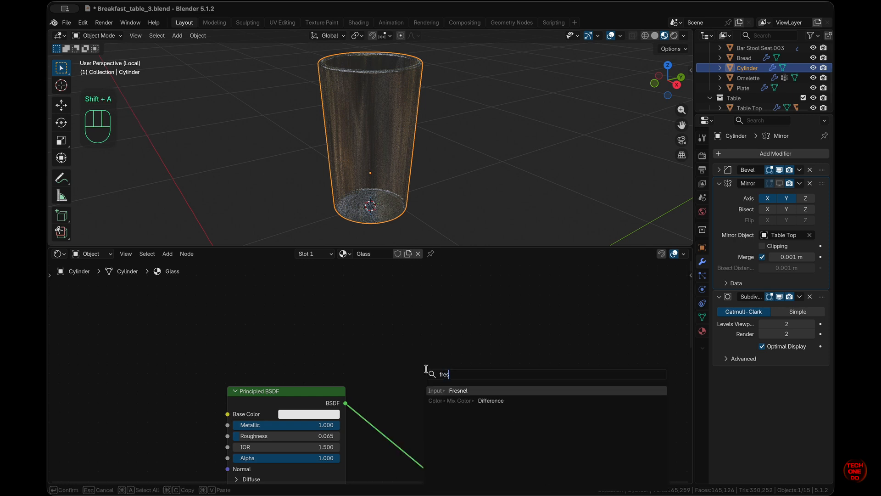
{"action": "key", "text": "Return"}
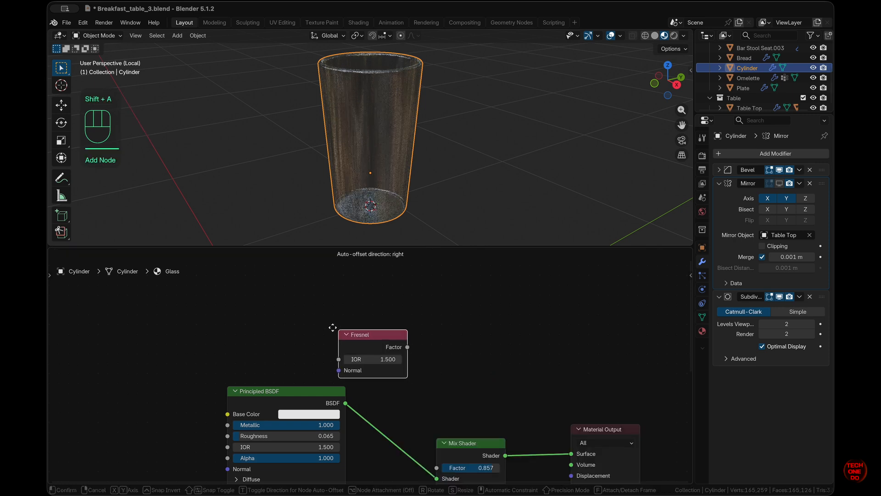
{"action": "left_click", "coordinate": [288, 304]}
{"action": "left_click_drag", "start_coordinate": [358, 322], "coordinate": [439, 466]}
{"action": "key", "text": "Return"}
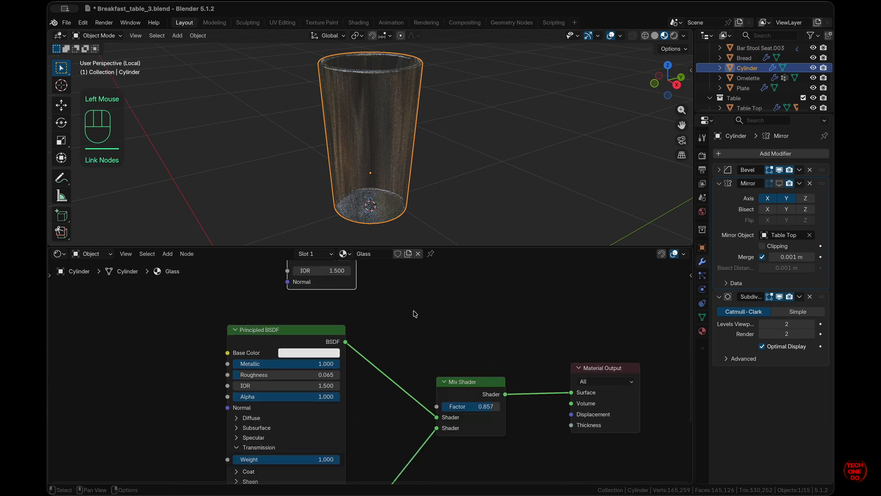
{"action": "left_click_drag", "start_coordinate": [356, 268], "coordinate": [436, 416]}
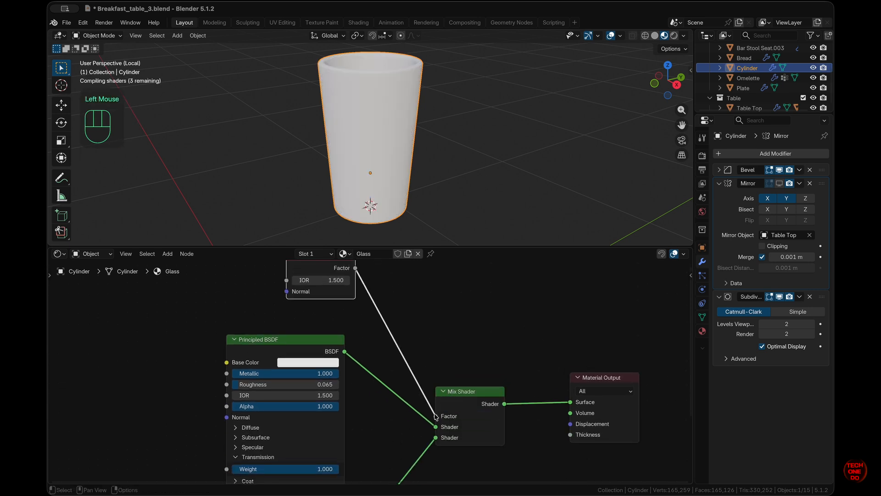
Set the Fresnel node's IOR to 0.200 and leave local view to show the glass on the table
{"action": "scroll", "coordinate": [420, 341], "scroll_direction": "up", "scroll_amount": 1}
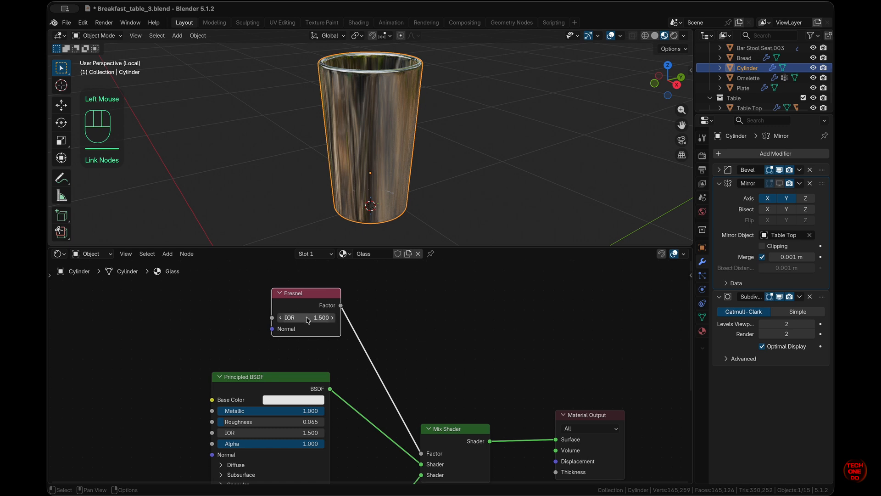
{"action": "left_click_drag", "start_coordinate": [307, 319], "coordinate": [313, 299]}
{"action": "key", "text": "slash"}
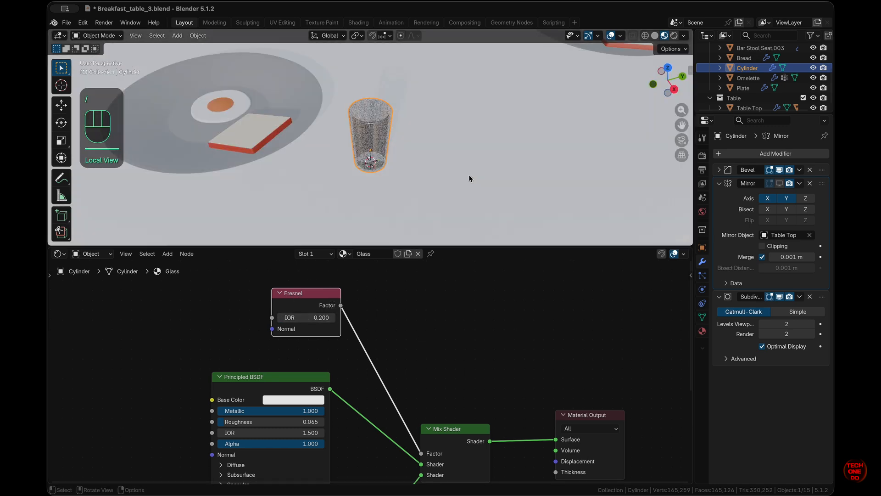
Insert a Color Ramp node on the link between the Fresnel node and the Mix Shader's Factor input
{"action": "key", "text": "shift+a"}
{"action": "mouse_move", "coordinate": [371, 366]}
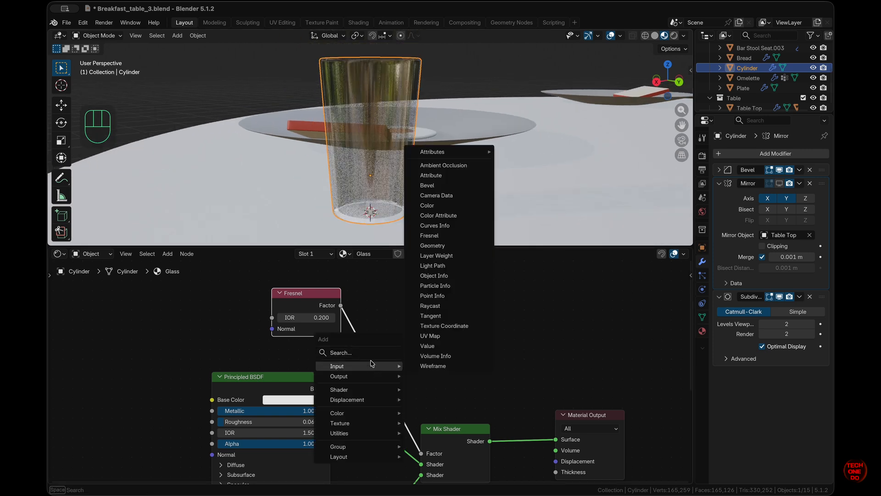
{"action": "mouse_move", "coordinate": [368, 415]}
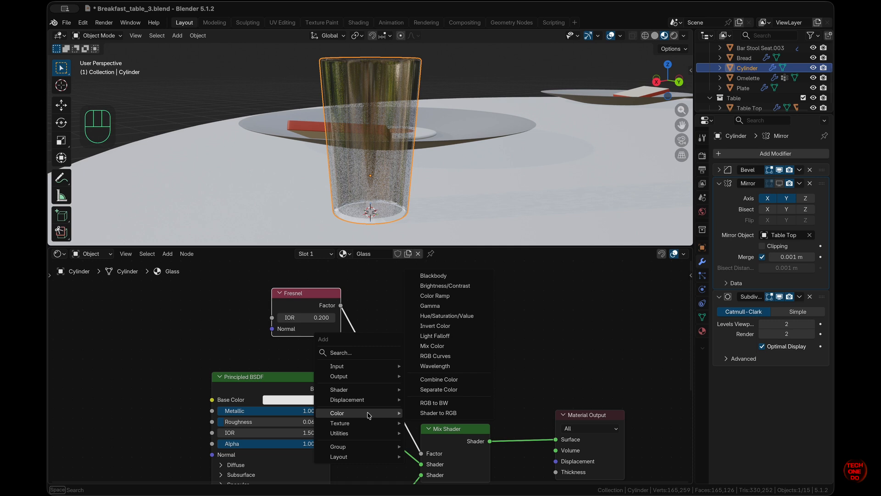
{"action": "left_click", "coordinate": [434, 296]}
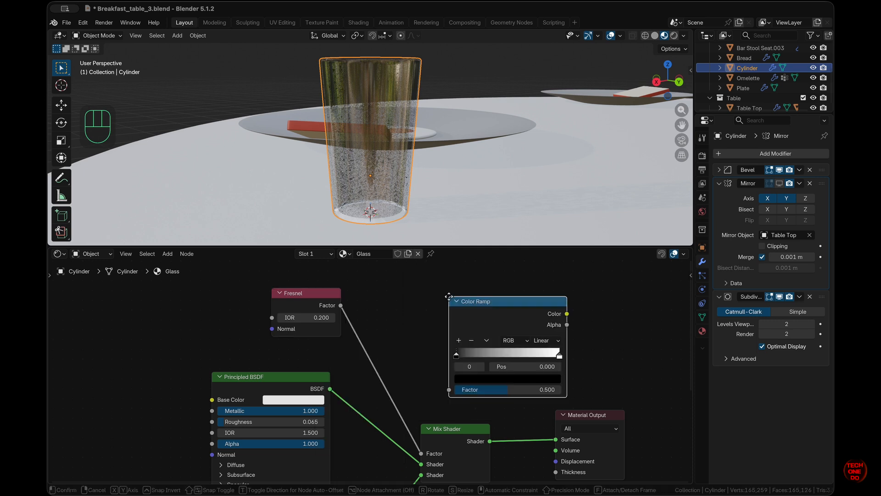
{"action": "left_click", "coordinate": [361, 300]}
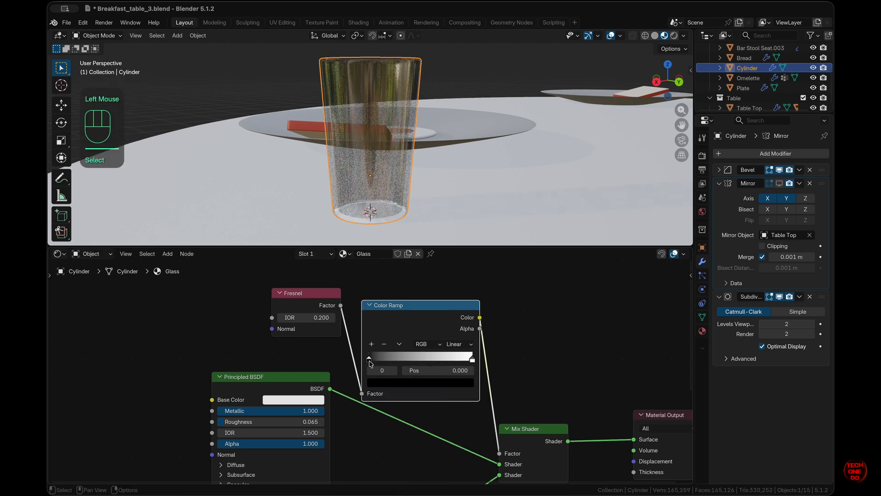
Lighten the Color Ramp's black stop to a medium grey, checking the glass from several angles
{"action": "left_click", "coordinate": [396, 387]}
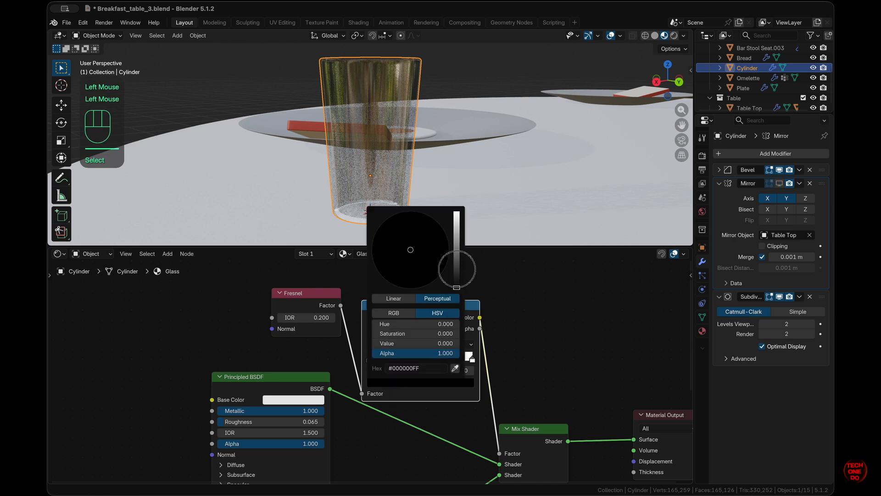
{"action": "left_click_drag", "start_coordinate": [457, 269], "coordinate": [461, 218]}
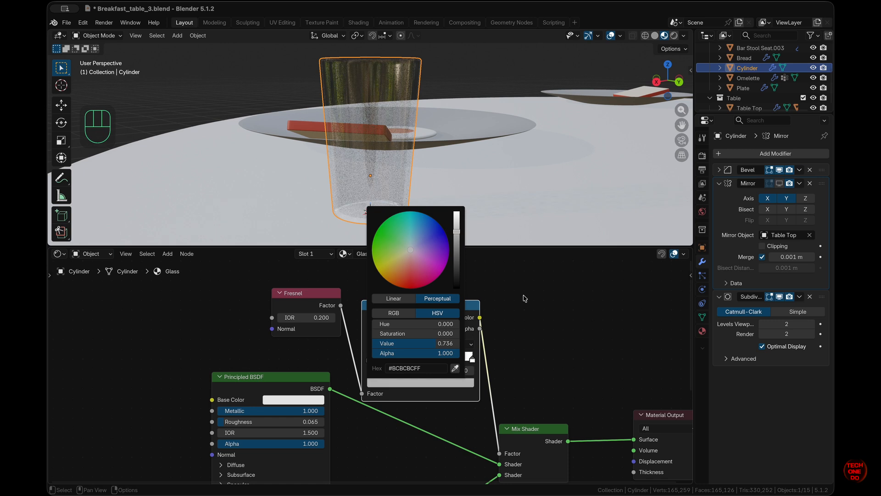
{"action": "middle_click_drag", "start_coordinate": [498, 160], "coordinate": [498, 164]}
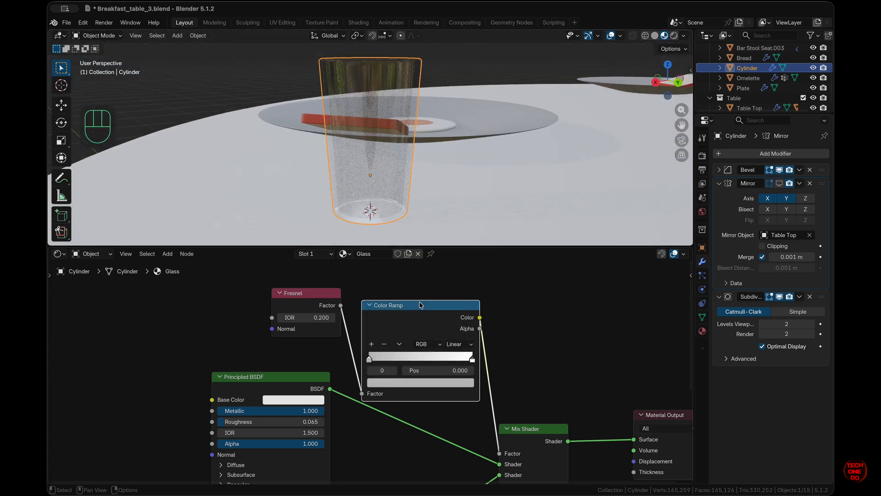
{"action": "left_click", "coordinate": [428, 387]}
{"action": "left_click_drag", "start_coordinate": [459, 232], "coordinate": [457, 248]}
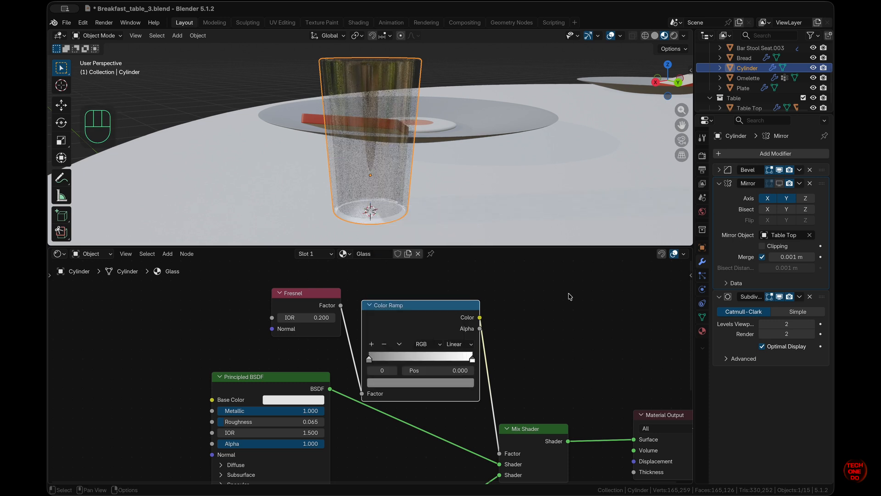
{"action": "middle_click_drag", "start_coordinate": [548, 223], "coordinate": [548, 223]}
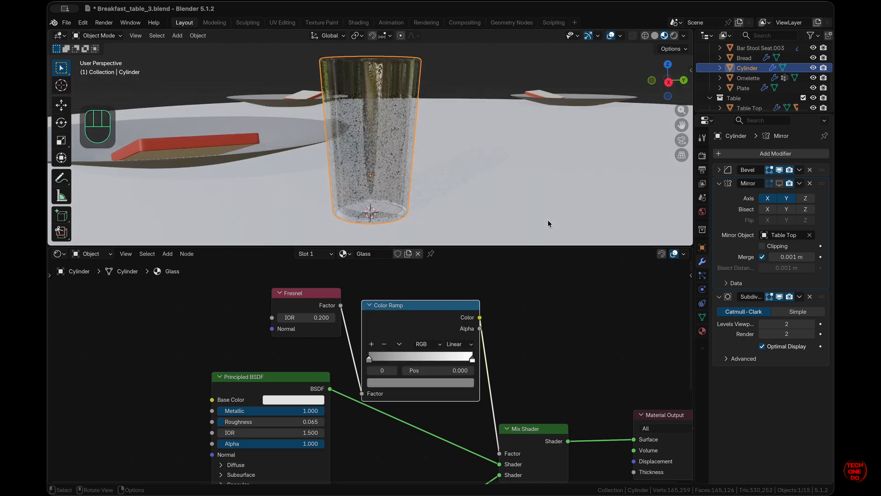
Try darkening the Color Ramp's white stop to a value of 0.847, and restore it to white
{"action": "left_click", "coordinate": [473, 360]}
{"action": "left_click", "coordinate": [465, 384]}
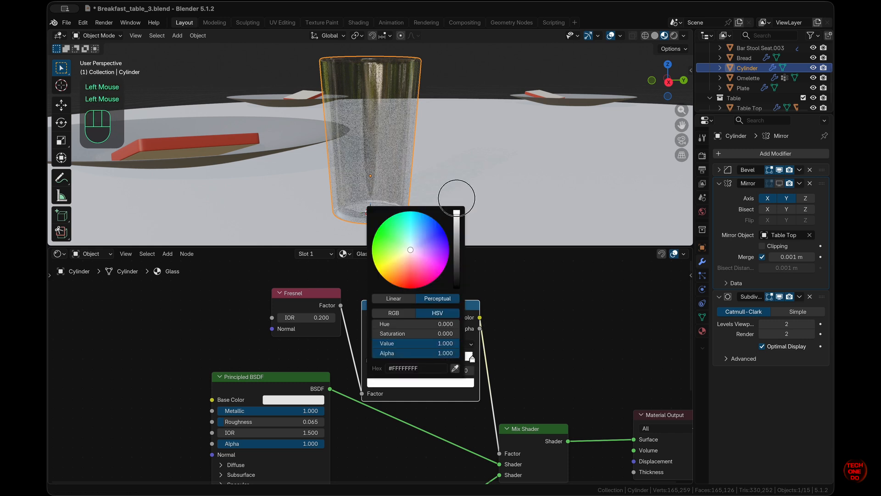
{"action": "left_click_drag", "start_coordinate": [457, 213], "coordinate": [459, 225]}
{"action": "scroll", "coordinate": [498, 181], "scroll_direction": "right", "scroll_amount": 5}
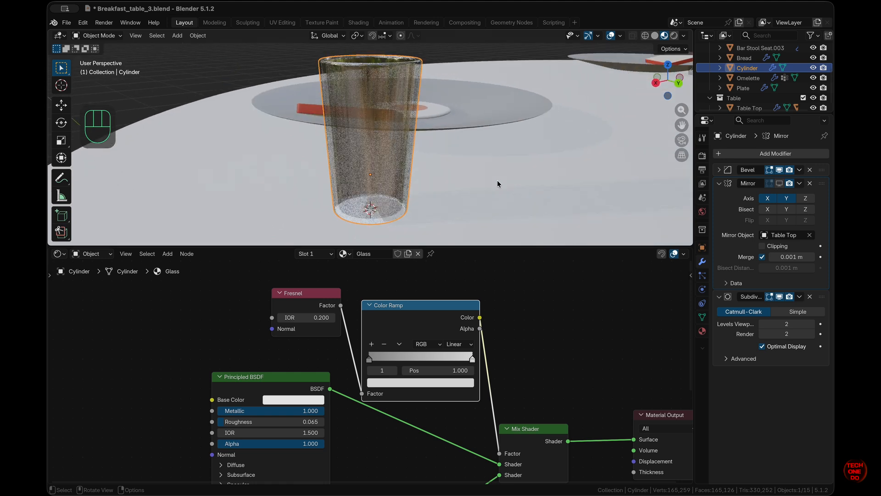
{"action": "left_click", "coordinate": [460, 385]}
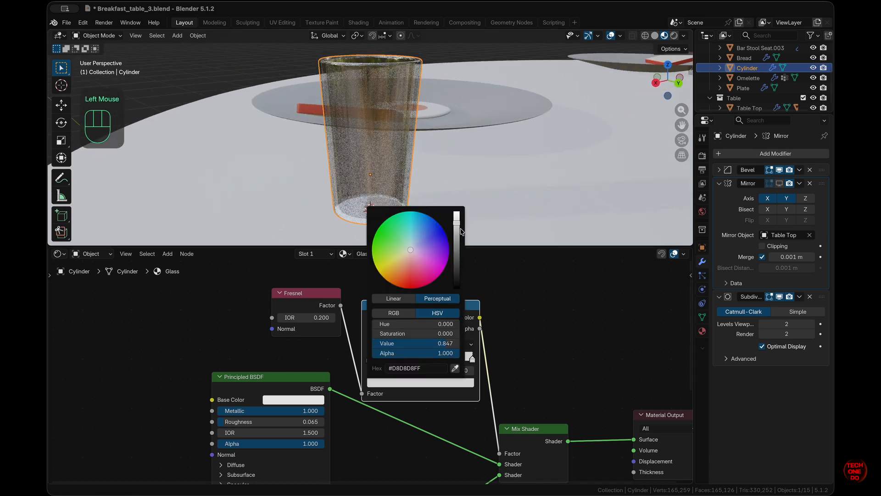
{"action": "left_click_drag", "start_coordinate": [459, 227], "coordinate": [458, 213]}
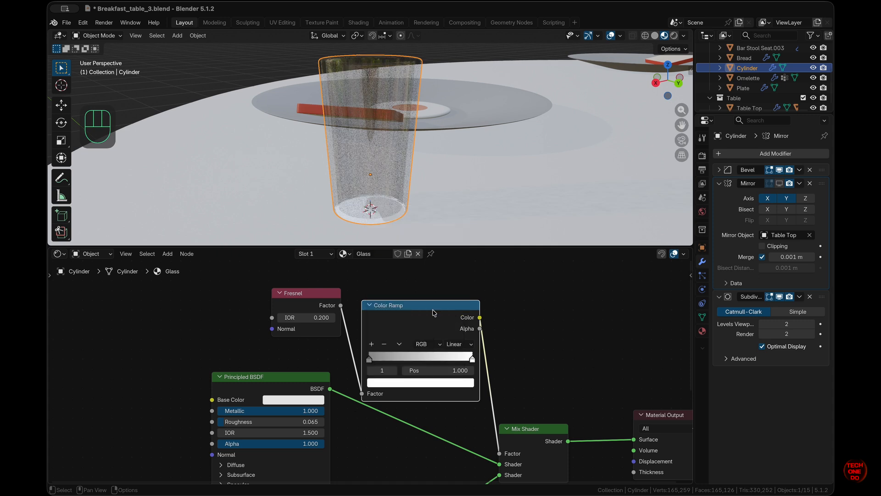
Mute the Color Ramp, set the Fresnel node's IOR to 1.000, and unmute the Color Ramp
{"action": "left_click", "coordinate": [435, 312]}
{"action": "key", "text": "m"}
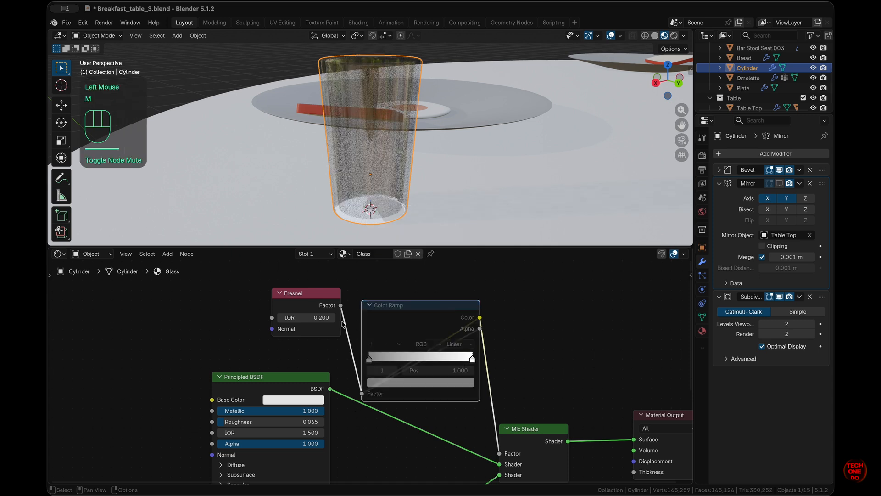
{"action": "left_click_drag", "start_coordinate": [301, 316], "coordinate": [315, 297]}
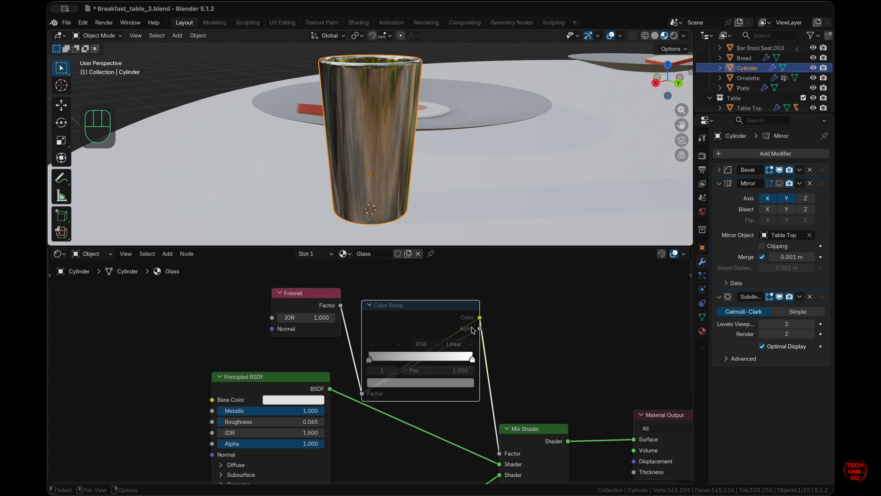
{"action": "key", "text": "m"}
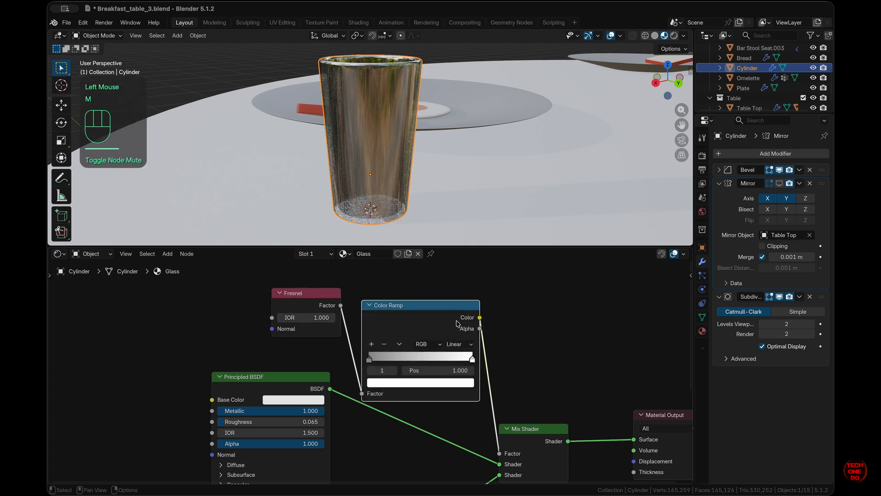
{"action": "middle_click_drag", "start_coordinate": [468, 196], "coordinate": [467, 181]}
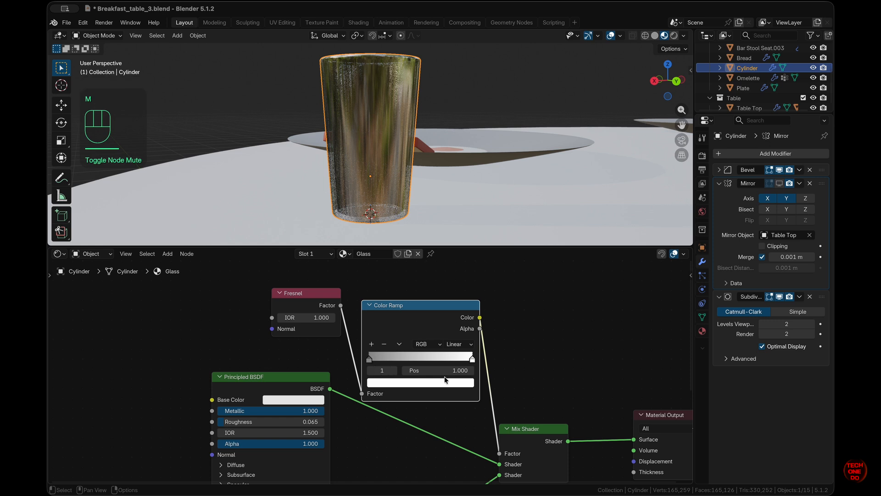
Lighten the Color Ramp's grey stop at position 0.000 to a light grey and check the glass from above
{"action": "left_click", "coordinate": [371, 360]}
{"action": "left_click", "coordinate": [386, 385]}
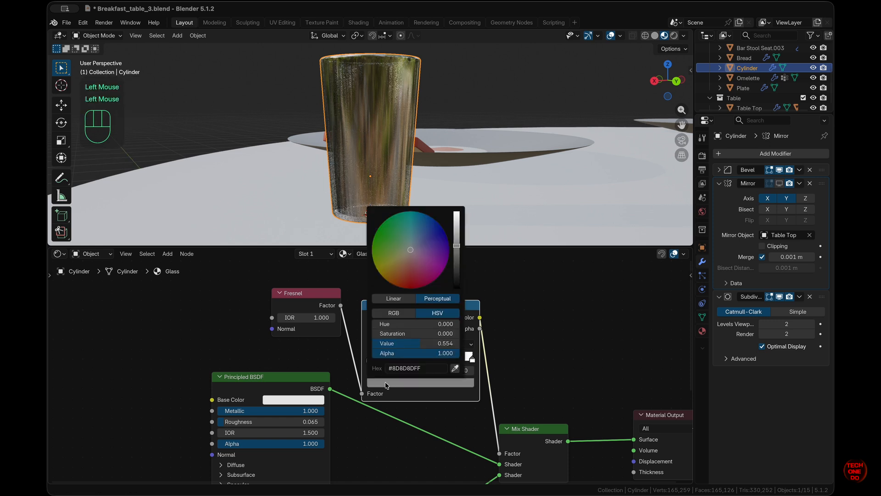
{"action": "left_click_drag", "start_coordinate": [456, 247], "coordinate": [465, 212]}
{"action": "middle_click_drag", "start_coordinate": [512, 146], "coordinate": [513, 146]}
Enable Raytracing in the scene's EEVEE render settings and check its effect on the glass
{"action": "left_click", "coordinate": [703, 157]}
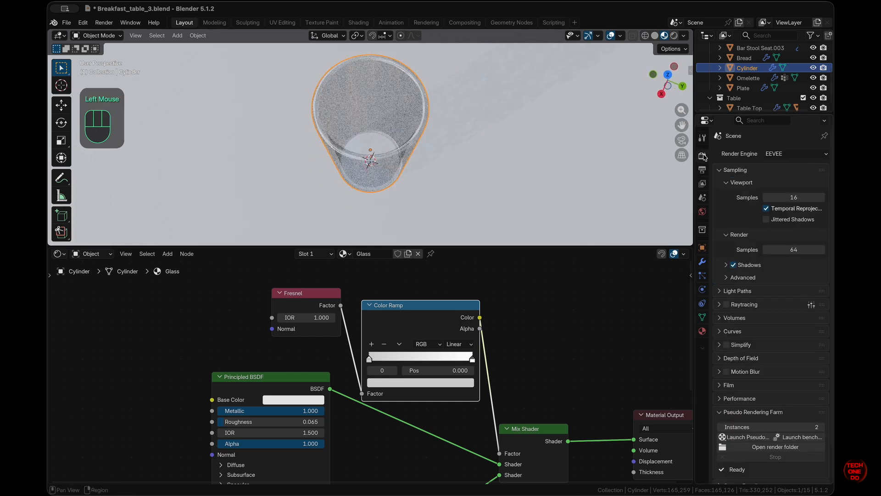
{"action": "left_click", "coordinate": [727, 305]}
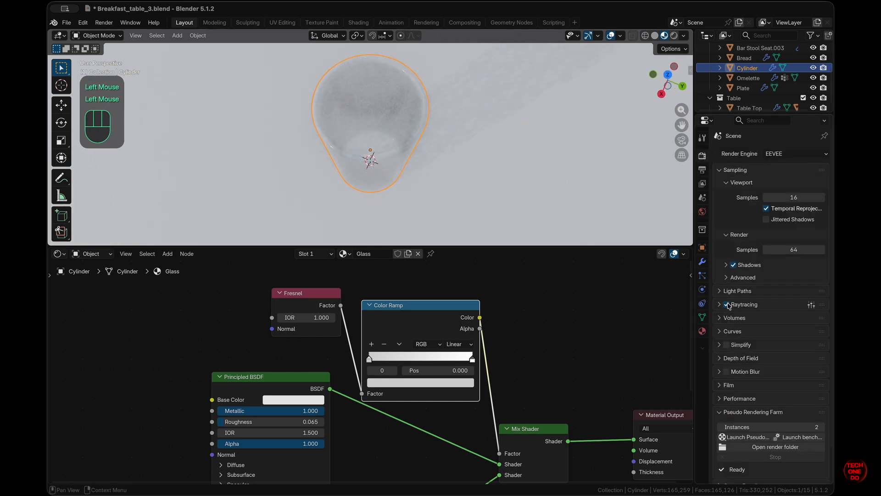
{"action": "scroll", "coordinate": [356, 148], "scroll_direction": "down", "scroll_amount": 10}
{"action": "scroll", "coordinate": [356, 148], "scroll_direction": "up", "scroll_amount": 2}
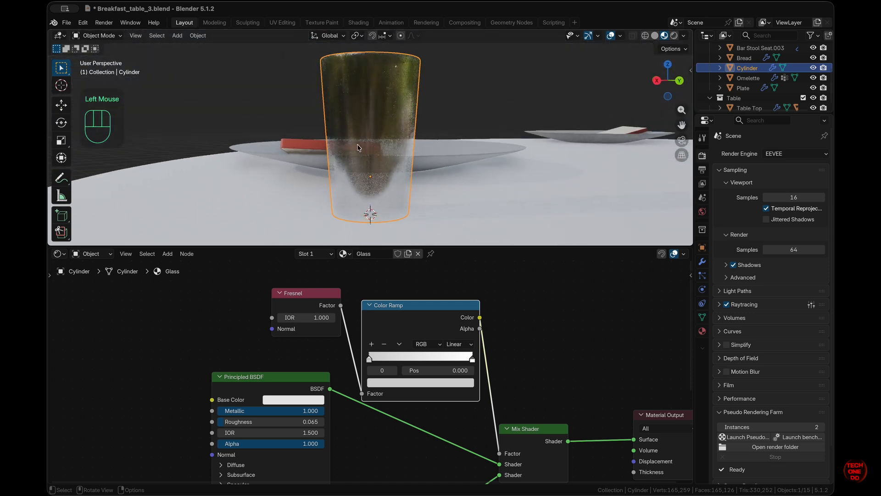
Change the Glass material's render method from Dithered to Blended and inspect the glass from several angles
{"action": "left_click", "coordinate": [702, 330]}
{"action": "scroll", "coordinate": [727, 359], "scroll_direction": "down", "scroll_amount": 5}
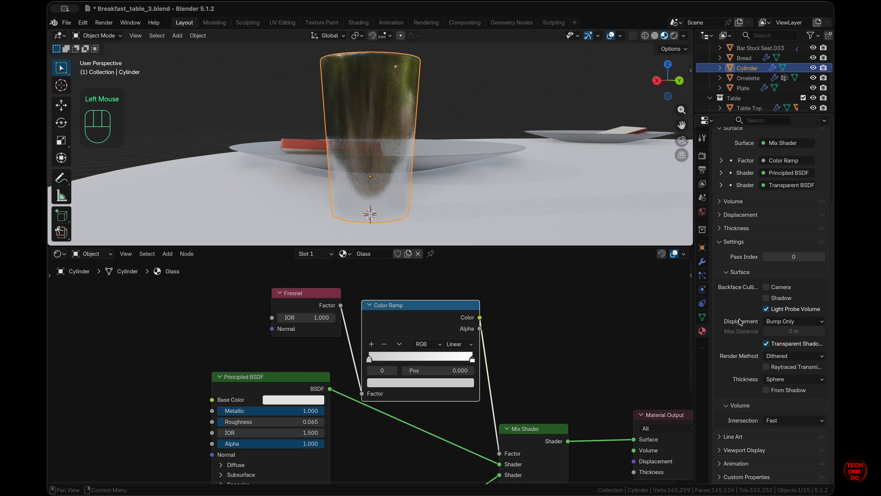
{"action": "left_click", "coordinate": [795, 357]}
{"action": "left_click", "coordinate": [785, 379]}
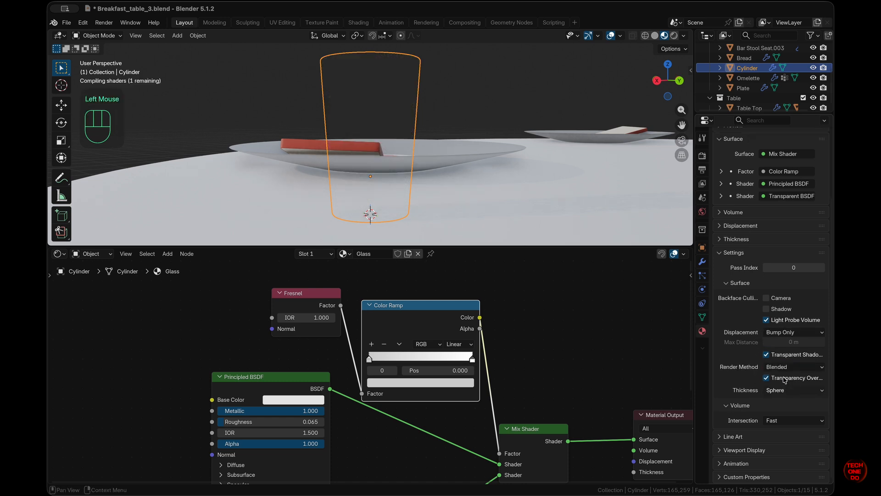
{"action": "scroll", "coordinate": [443, 160], "scroll_direction": "up", "scroll_amount": 3}
{"action": "scroll", "coordinate": [443, 162], "scroll_direction": "down", "scroll_amount": 3}
{"action": "scroll", "coordinate": [443, 162], "scroll_direction": "up", "scroll_amount": 3}
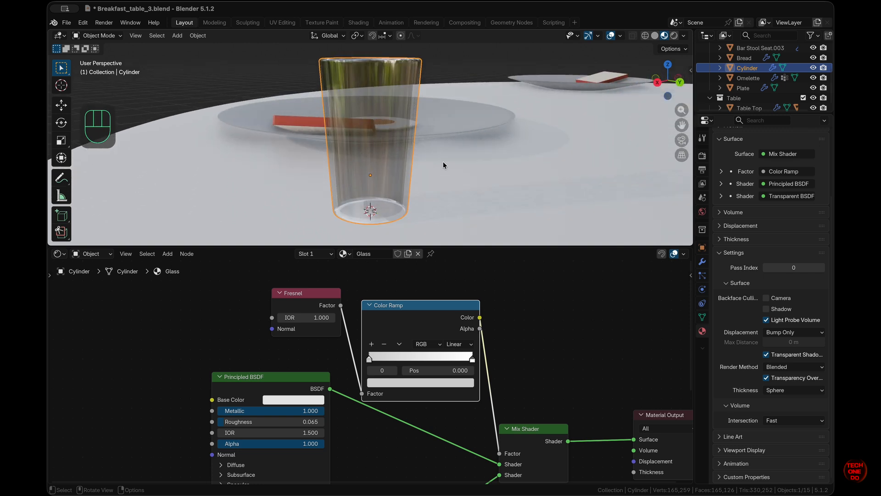
{"action": "scroll", "coordinate": [443, 161], "scroll_direction": "up", "scroll_amount": 5}
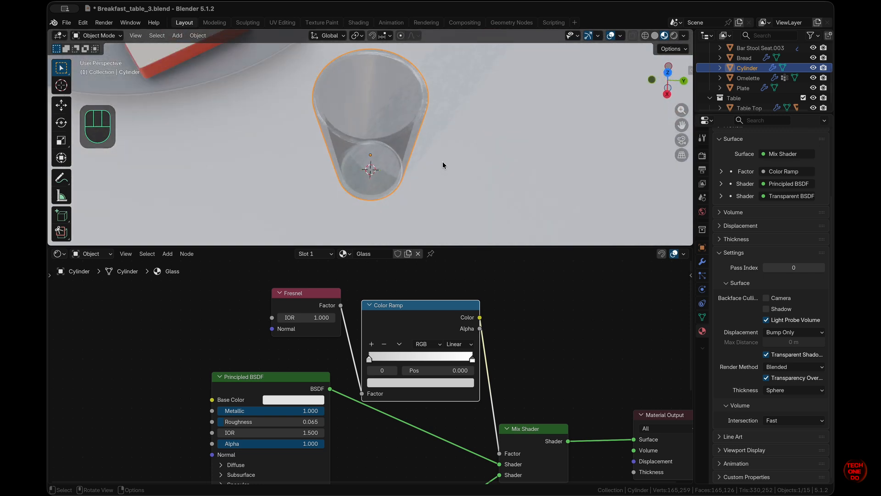
{"action": "scroll", "coordinate": [443, 161], "scroll_direction": "down", "scroll_amount": 5}
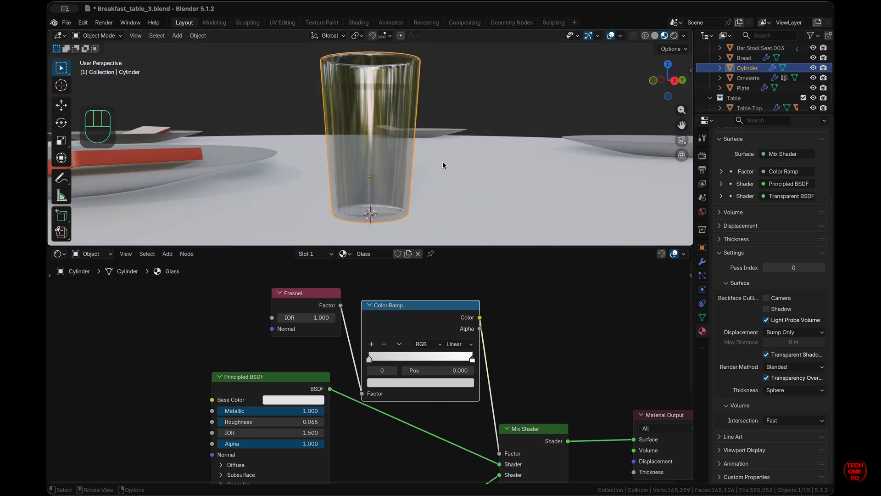
{"action": "scroll", "coordinate": [443, 162], "scroll_direction": "right", "scroll_amount": 3}
{"action": "middle_click_drag", "start_coordinate": [443, 165], "coordinate": [443, 193]}
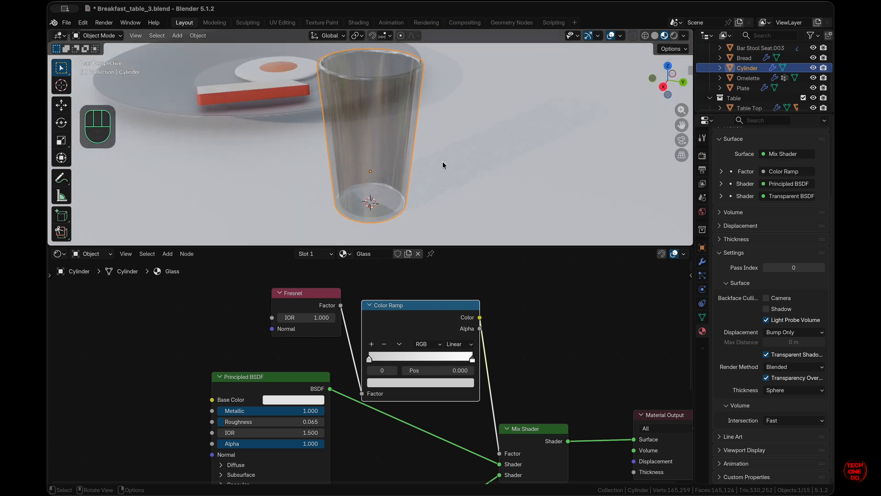
Isolate the glass in local view and duplicate it in place without moving the copy
{"action": "key", "text": "slash"}
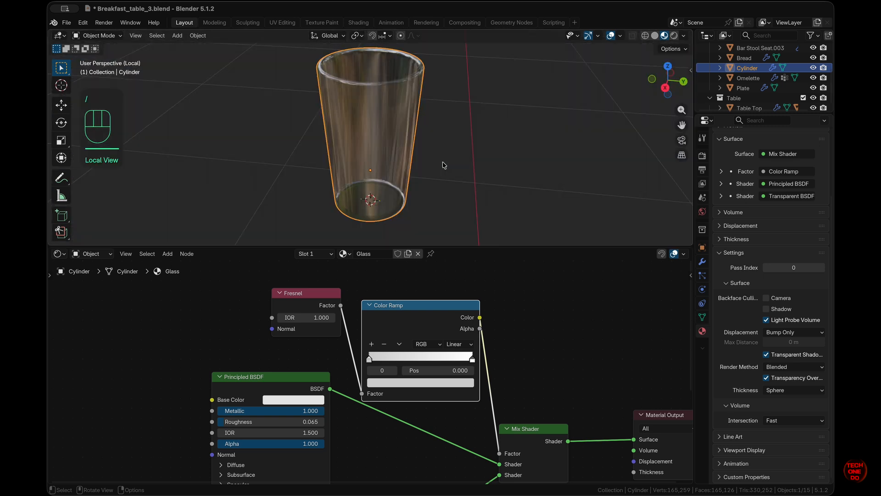
{"action": "middle_click_drag", "start_coordinate": [442, 165], "coordinate": [443, 138]}
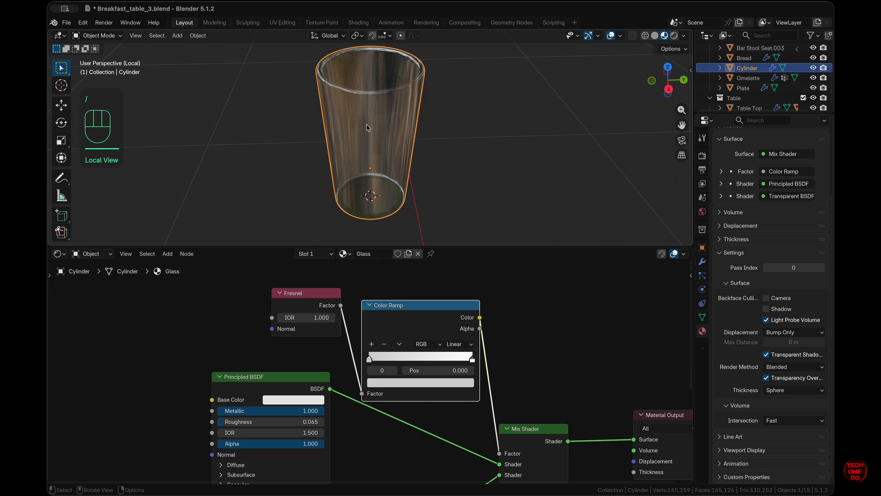
{"action": "middle_click_drag", "start_coordinate": [387, 139], "coordinate": [387, 139]}
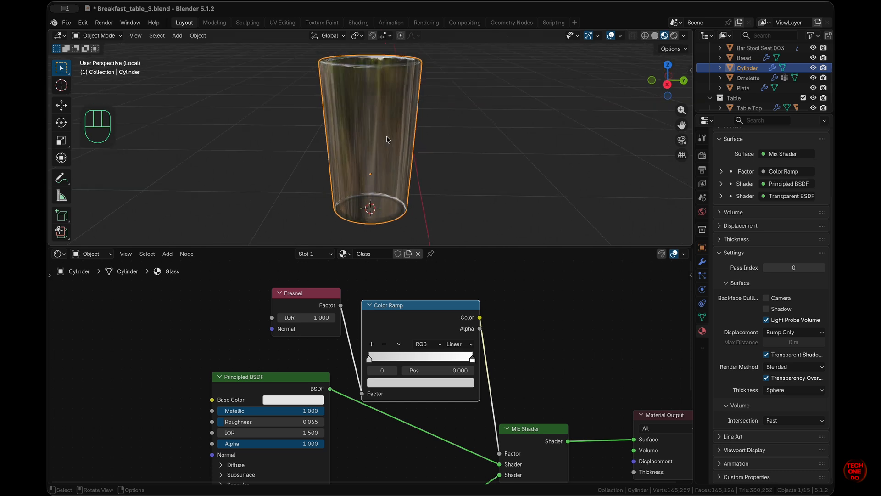
{"action": "key", "text": "shift"}
{"action": "key", "text": "shift+d"}
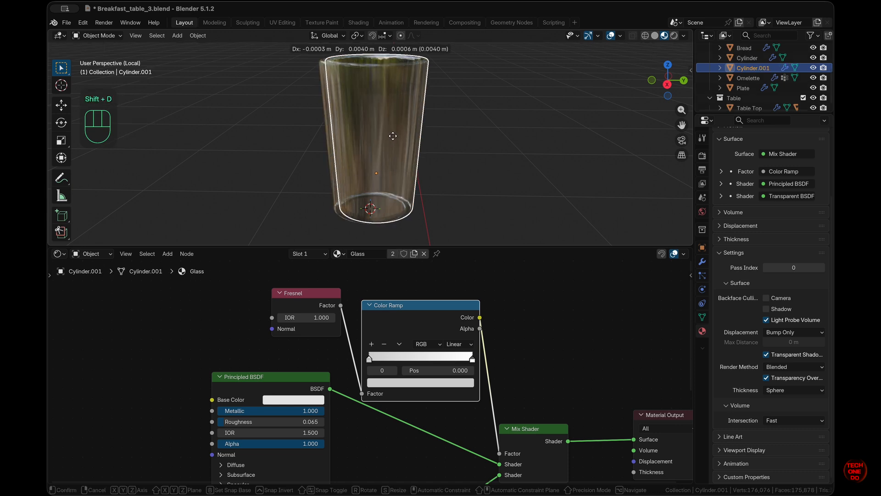
{"action": "right_click", "coordinate": [402, 136]}
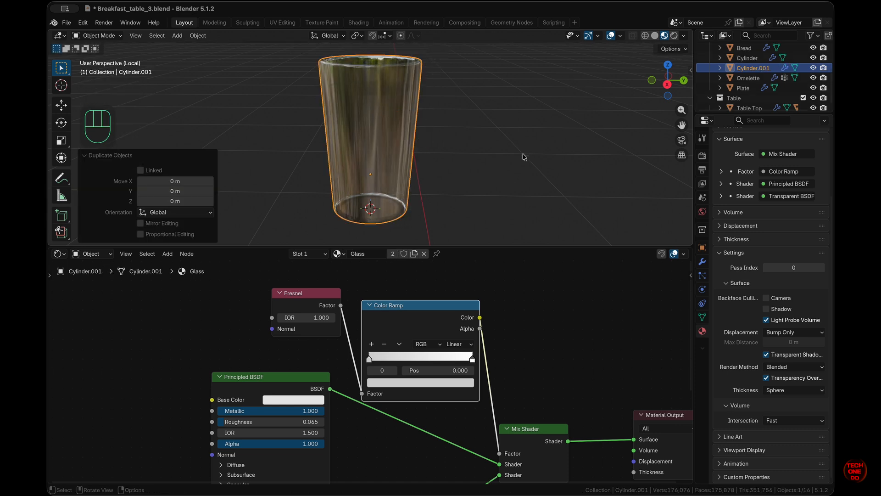
Rename the original Cylinder object to Glass in the Outliner
{"action": "scroll", "coordinate": [750, 74], "scroll_direction": "up", "scroll_amount": 1}
{"action": "left_click", "coordinate": [750, 70]}
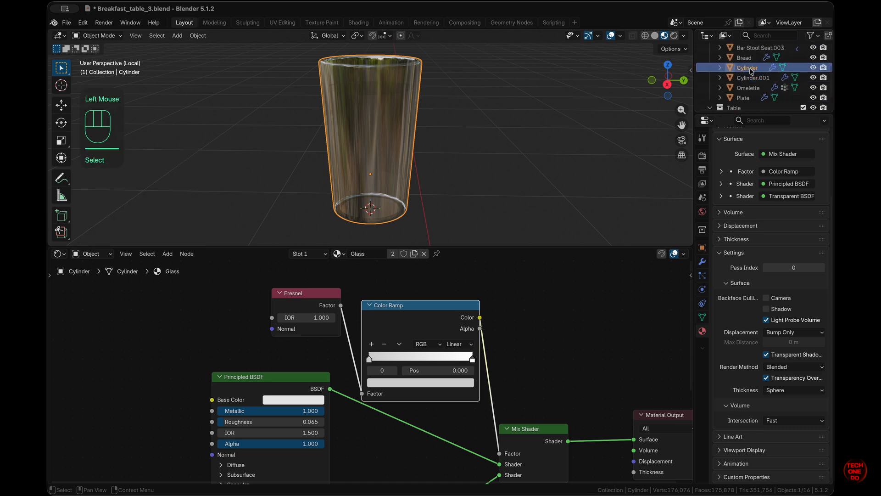
{"action": "left_click", "coordinate": [813, 78]}
{"action": "left_click", "coordinate": [813, 78]}
{"action": "double_click", "coordinate": [744, 69]}
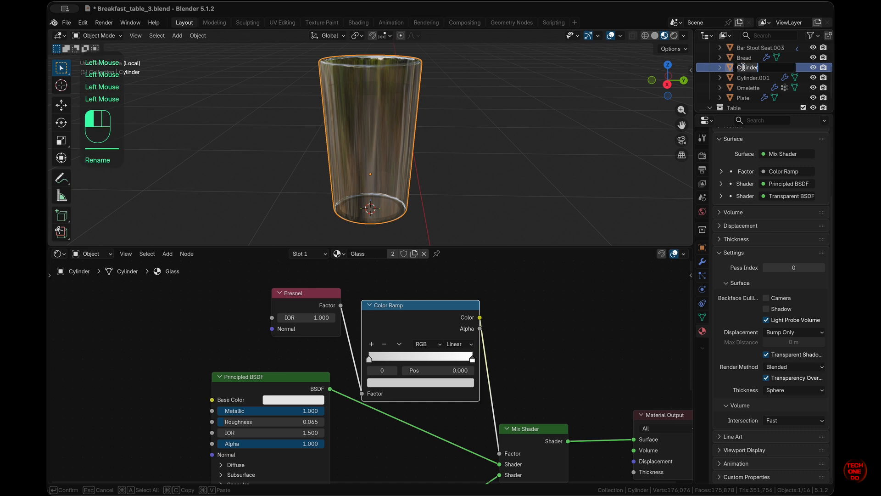
{"action": "type", "text": "Glass"}
{"action": "key", "text": "Return"}
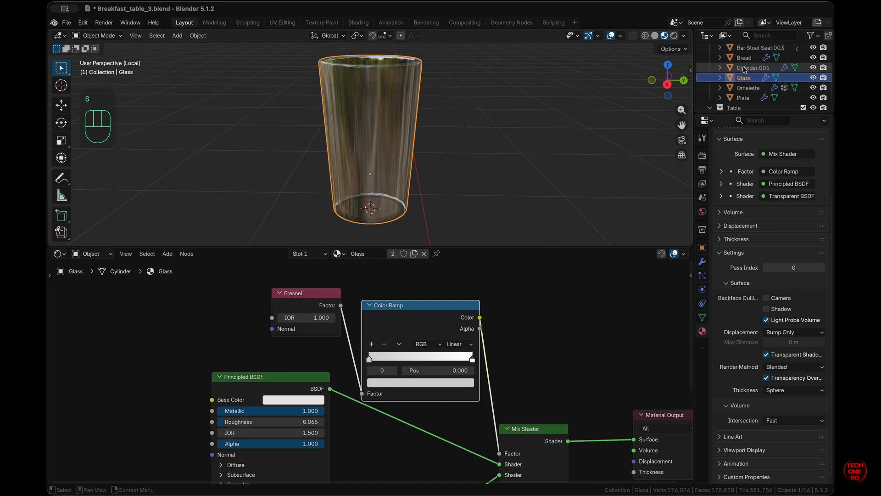
Rename the duplicated object Cylinder.001 to Juice
{"action": "left_click", "coordinate": [744, 67]}
{"action": "double_click", "coordinate": [744, 67]}
{"action": "type", "text": "Juice"}
{"action": "key", "text": "Return"}
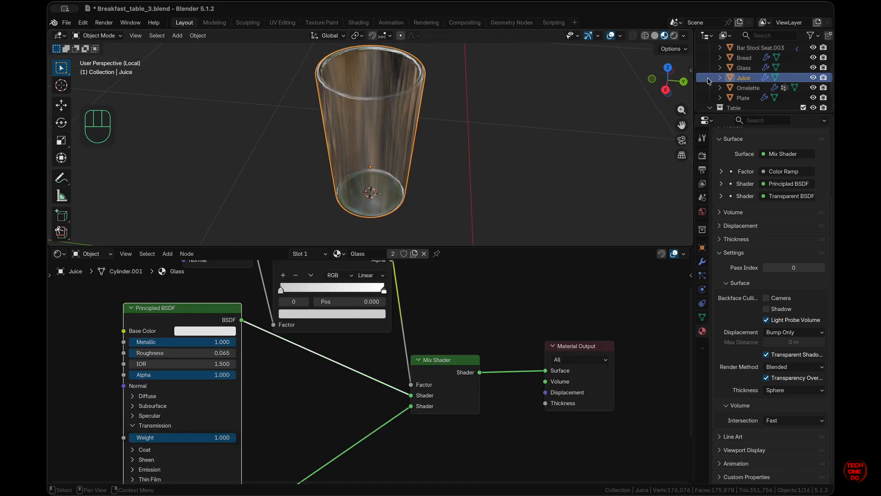
Hide the Glass object so that only the Juice copy is shown, and select Juice
{"action": "left_click", "coordinate": [814, 67]}
{"action": "left_click", "coordinate": [813, 78]}
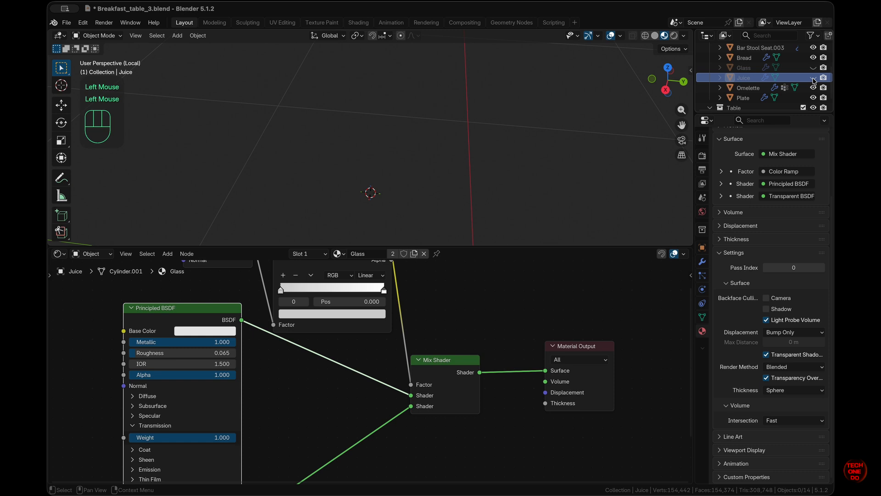
{"action": "left_click", "coordinate": [813, 78]}
{"action": "middle_click_drag", "start_coordinate": [425, 212], "coordinate": [415, 219]}
{"action": "left_click", "coordinate": [415, 218]}
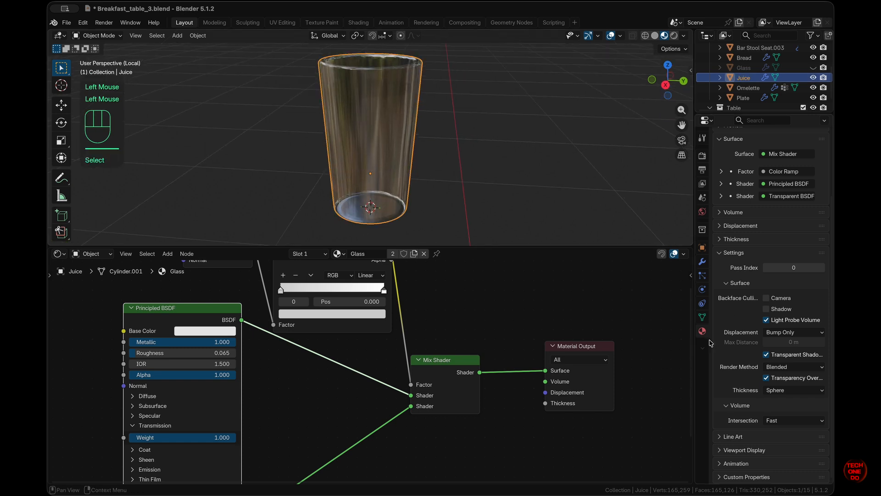
Remove the Glass material slot from the Juice object and give it a new material named Juice
{"action": "scroll", "coordinate": [753, 284], "scroll_direction": "up", "scroll_amount": 5}
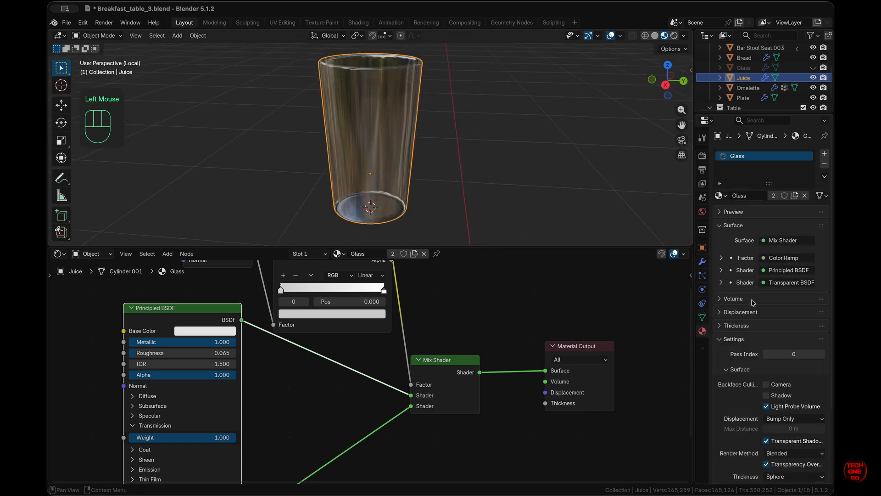
{"action": "left_click", "coordinate": [824, 164]}
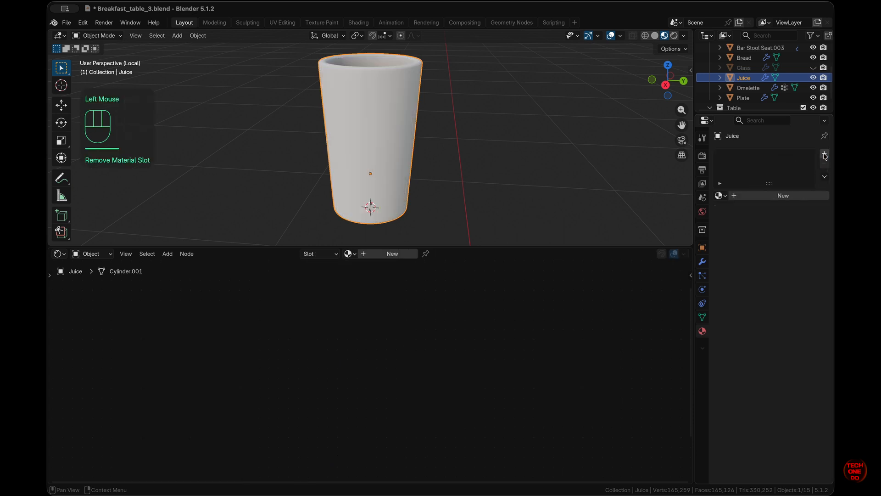
{"action": "left_click", "coordinate": [825, 154]}
{"action": "left_click", "coordinate": [780, 196]}
{"action": "double_click", "coordinate": [762, 156]}
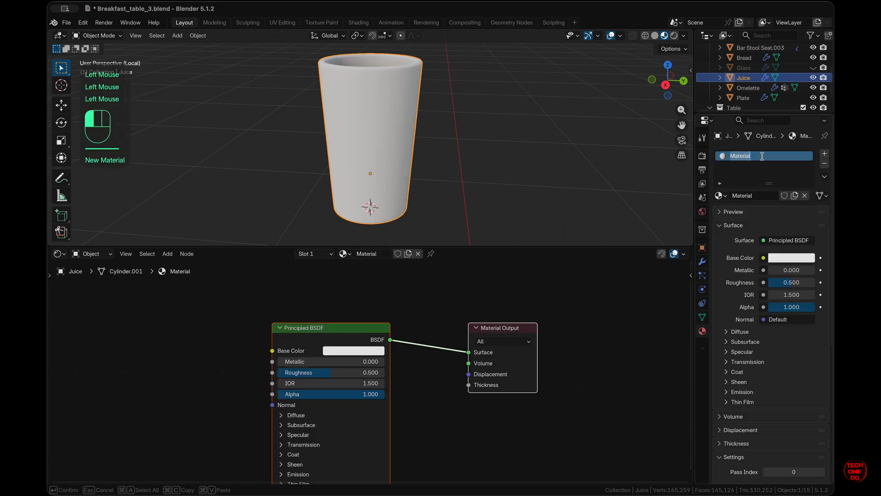
{"action": "type", "text": "Juice"}
{"action": "key", "text": "Return"}
Set the Juice material's base color to orange and its Transmission weight to 0.170
{"action": "left_click", "coordinate": [791, 257]}
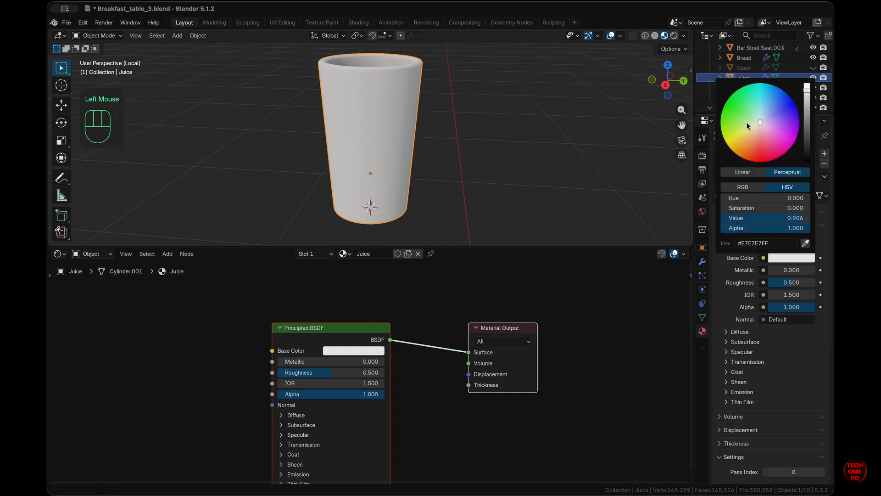
{"action": "left_click_drag", "start_coordinate": [760, 123], "coordinate": [754, 145]}
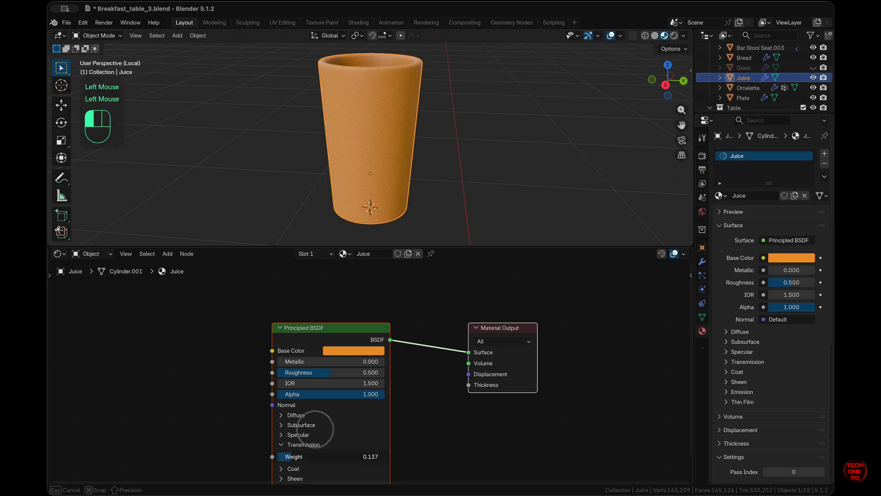
{"action": "left_click", "coordinate": [304, 444]}
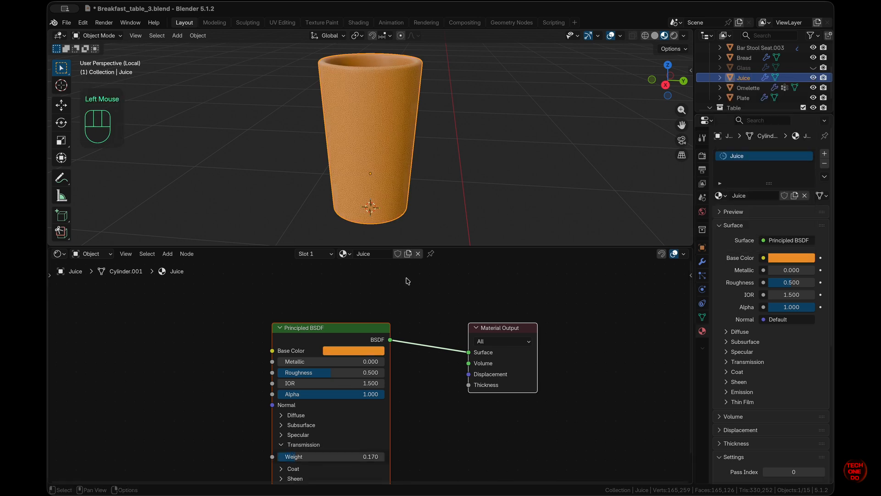
Set the Juice material's Metallic to 0.454 and its Roughness to 0.280
{"action": "scroll", "coordinate": [461, 156], "scroll_direction": "up", "scroll_amount": 5}
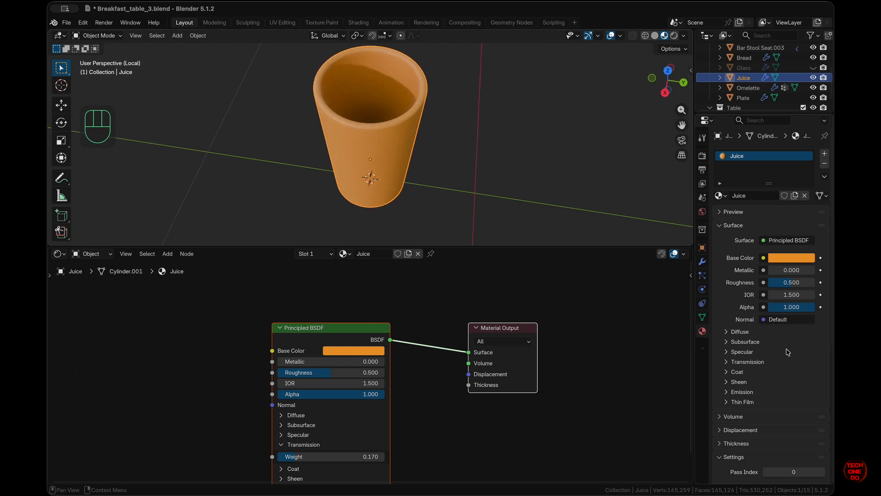
{"action": "mouse_move", "coordinate": [781, 274]}
{"action": "left_mouse_down"}
{"action": "mouse_move", "coordinate": [808, 274]}
{"action": "mouse_move", "coordinate": [787, 274]}
{"action": "mouse_move", "coordinate": [783, 287]}
{"action": "mouse_move", "coordinate": [734, 267]}
{"action": "mouse_move", "coordinate": [780, 270]}
{"action": "left_mouse_up"}
{"action": "scroll", "coordinate": [512, 188], "scroll_direction": "down", "scroll_amount": 5}
{"action": "scroll", "coordinate": [481, 188], "scroll_direction": "up", "scroll_amount": 5}
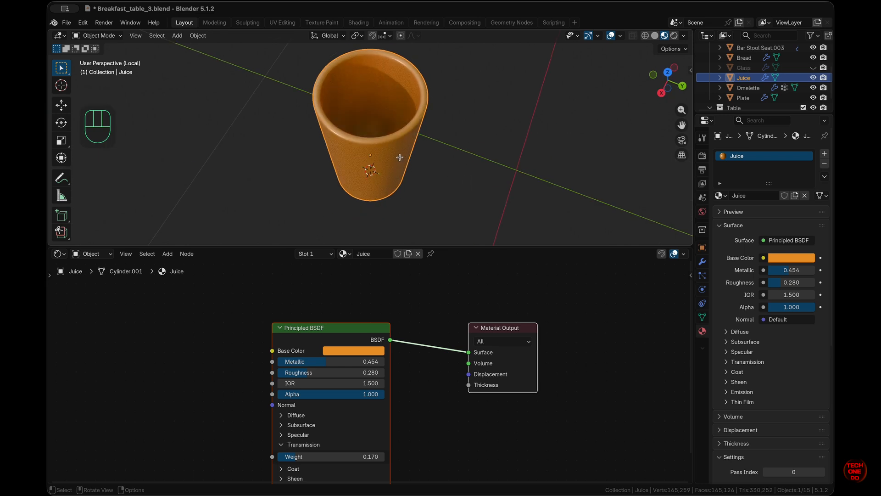
Put the Juice object in Edit Mode and show the viewport in solid shading
{"action": "key", "text": "Tab"}
{"action": "scroll", "coordinate": [400, 157], "scroll_direction": "up", "scroll_amount": 5, "text": "super"}
{"action": "scroll", "coordinate": [399, 157], "scroll_direction": "down", "scroll_amount": 2, "text": "super"}
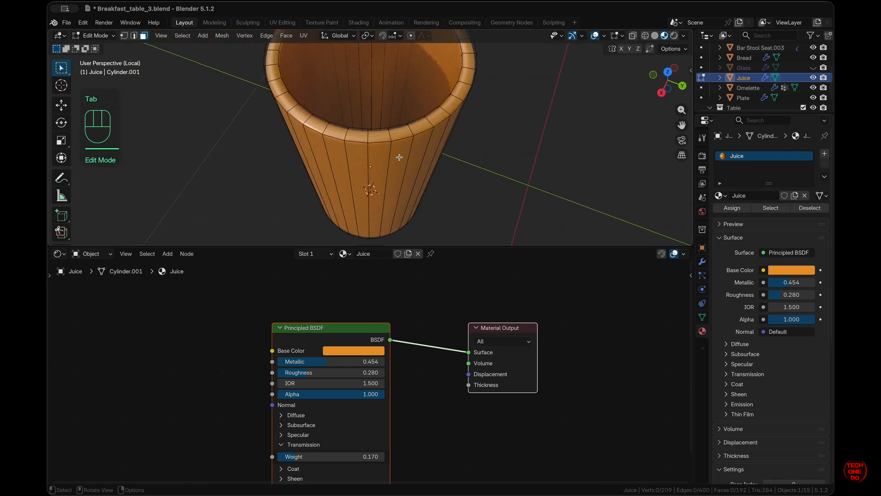
{"action": "scroll", "coordinate": [400, 157], "scroll_direction": "up", "scroll_amount": 4}
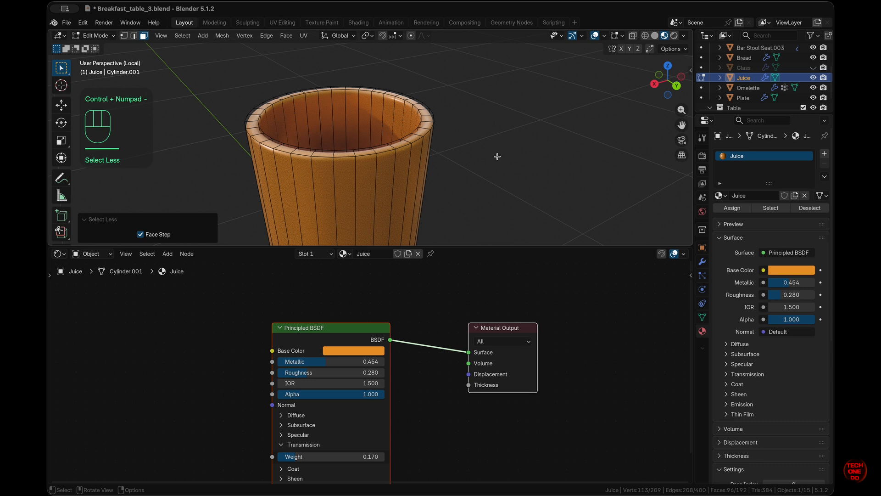
{"action": "left_click", "coordinate": [654, 36]}
{"action": "scroll", "coordinate": [423, 176], "scroll_direction": "up", "scroll_amount": 5}
{"action": "scroll", "coordinate": [424, 176], "scroll_direction": "down", "scroll_amount": 2}
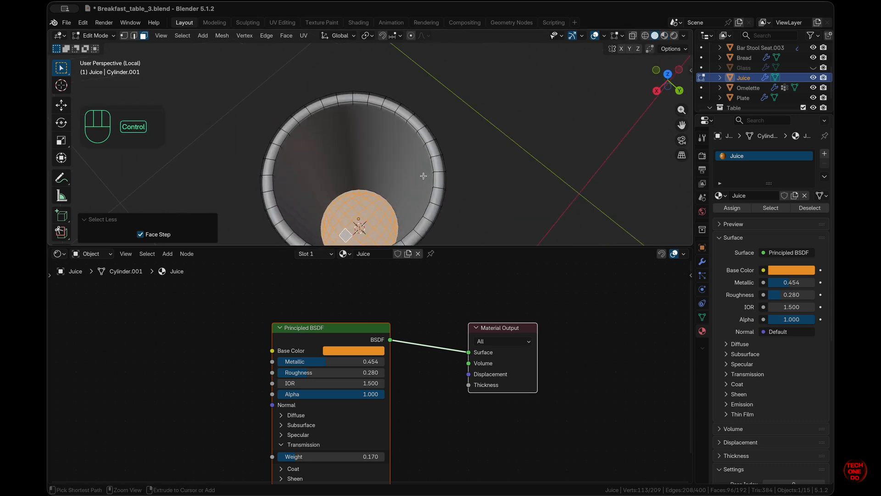
Turn off the display of the Bevel and Subdivision modifiers while editing the Juice mesh
{"action": "key", "text": "ctrl+KP_Subtract"}
{"action": "left_click", "coordinate": [423, 176]}
{"action": "scroll", "coordinate": [424, 175], "scroll_direction": "up", "scroll_amount": 3}
{"action": "left_click", "coordinate": [702, 261]}
{"action": "left_click", "coordinate": [769, 296]}
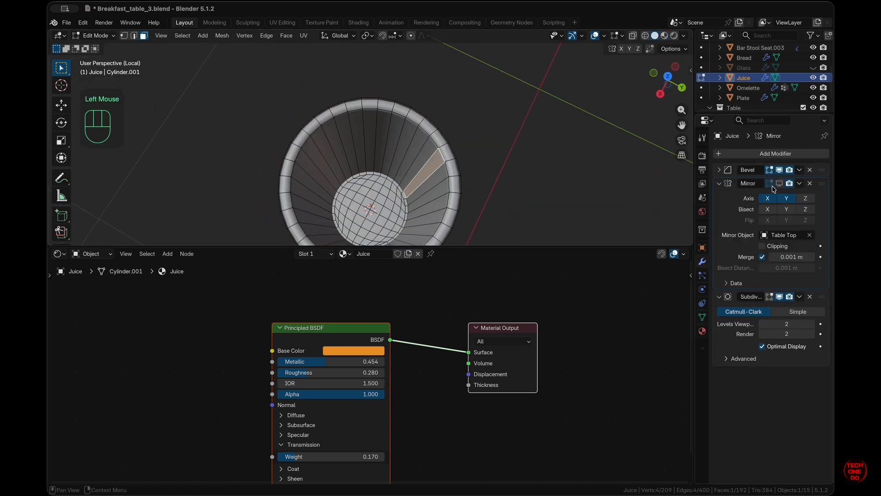
{"action": "left_click", "coordinate": [767, 183]}
Delete the bottom, inner wall and rim faces of the Juice mesh, keeping only the outer wall
{"action": "left_click_drag", "start_coordinate": [369, 206], "coordinate": [376, 214]}
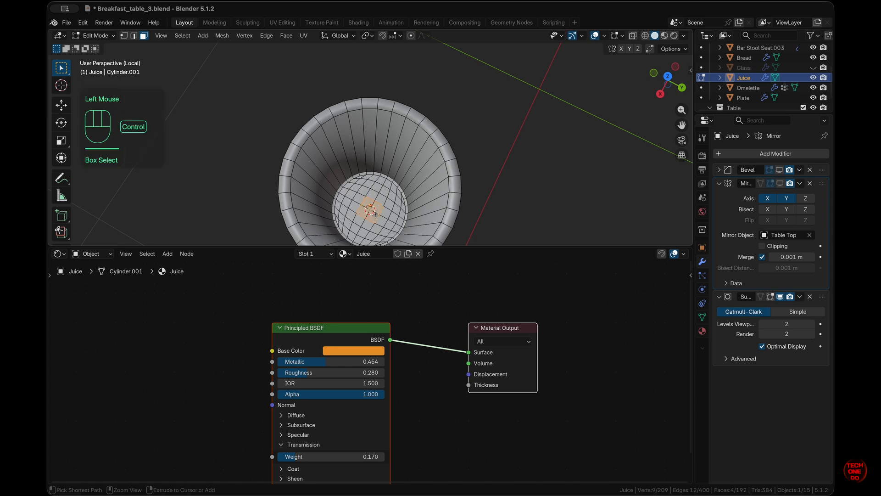
{"action": "key", "text": "ctrl+KP_Add"}
{"action": "key", "text": "ctrl+KP_Add"}
{"action": "key", "text": "ctrl+KP_Add"}
{"action": "key", "text": "ctrl+KP_Add"}
{"action": "key", "text": "ctrl+KP_Add"}
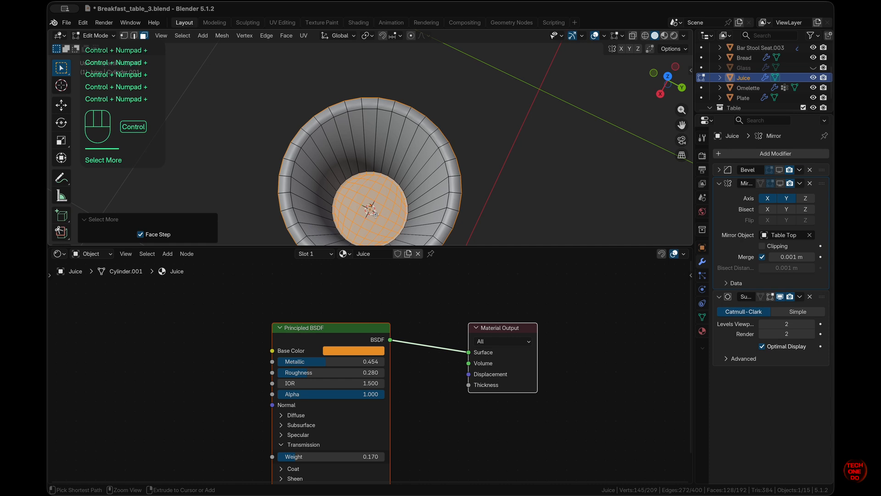
{"action": "key", "text": "ctrl+KP_Subtract"}
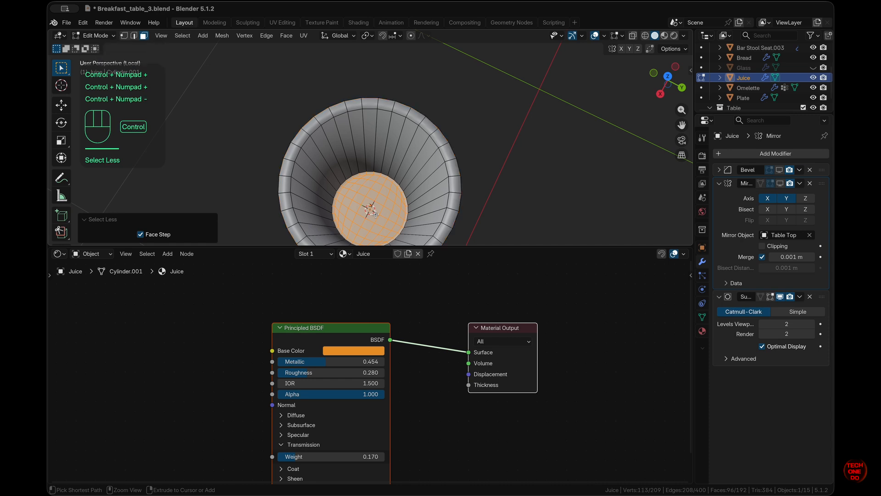
{"action": "middle_click_drag", "start_coordinate": [395, 183], "coordinate": [416, 172]}
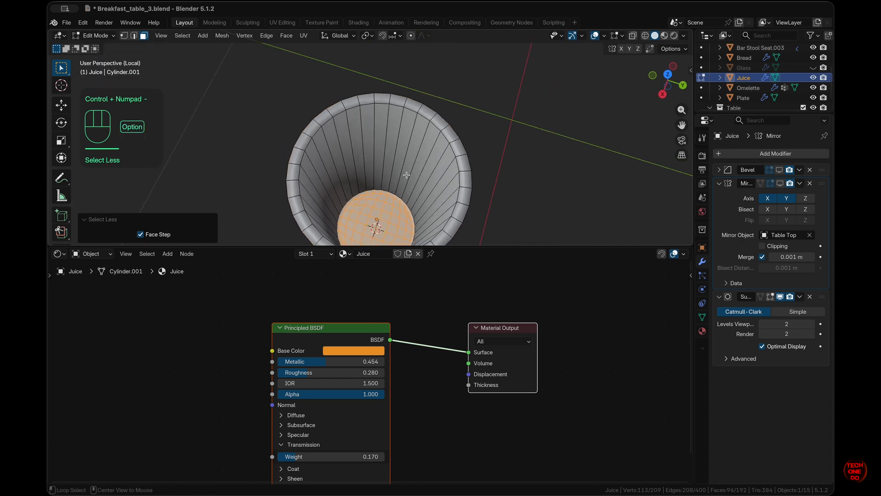
{"action": "left_click", "coordinate": [408, 168], "text": "alt+shift"}
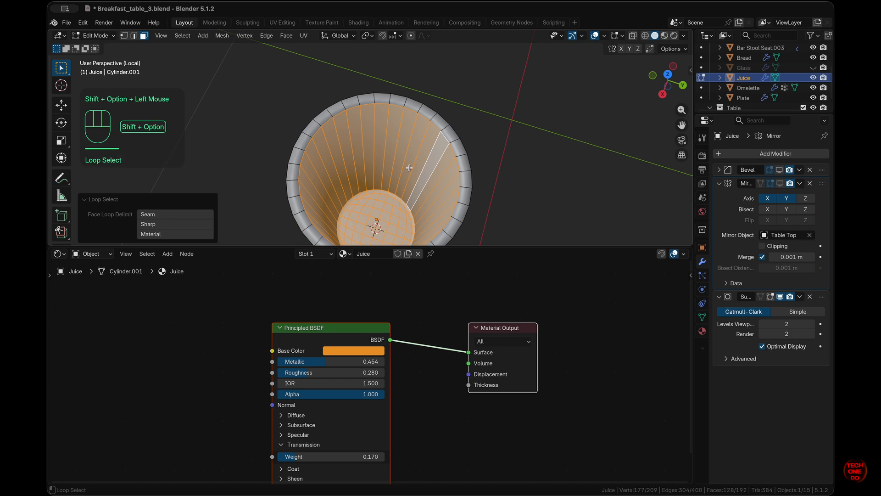
{"action": "middle_click_drag", "start_coordinate": [409, 168], "coordinate": [443, 182]}
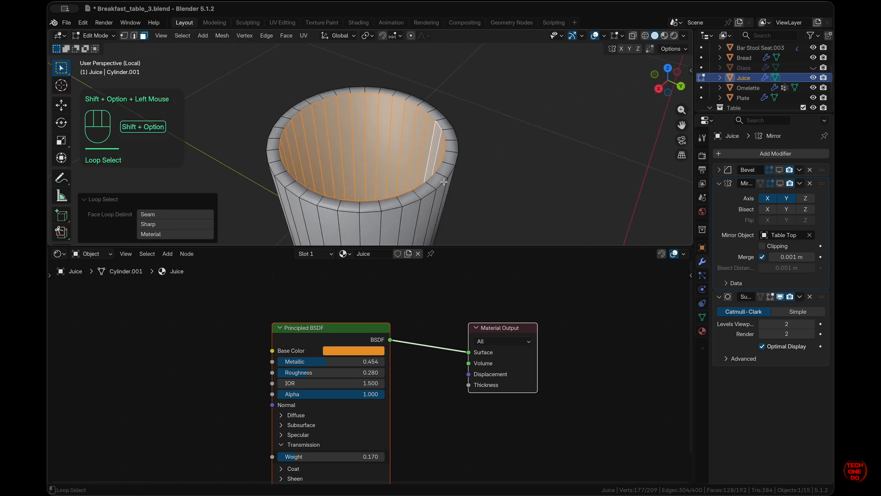
{"action": "left_click", "coordinate": [442, 177], "text": "alt+shift"}
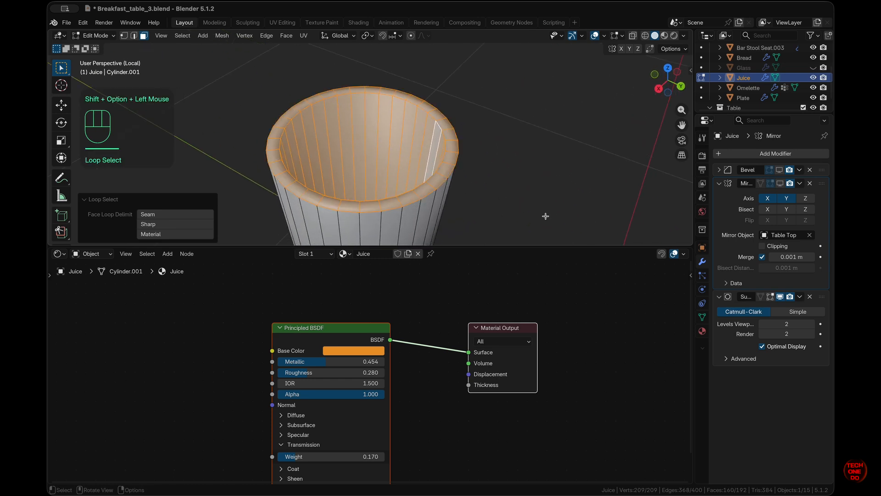
{"action": "key", "text": "x"}
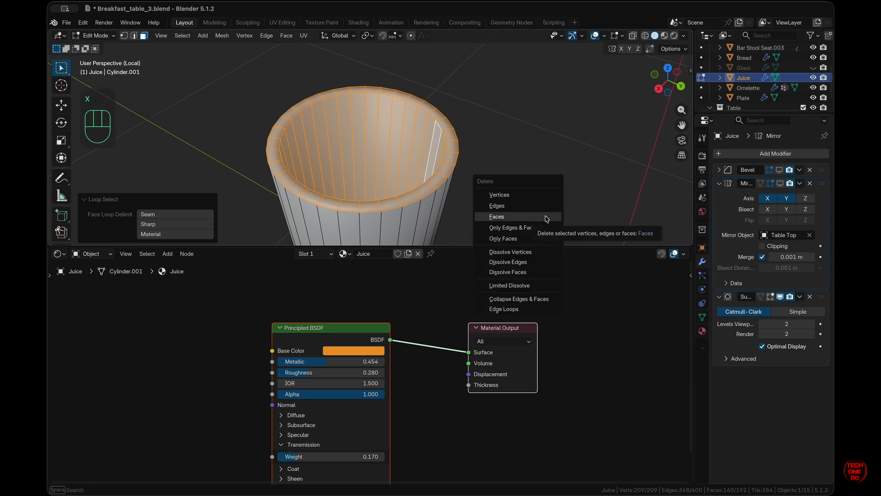
{"action": "left_click", "coordinate": [497, 217]}
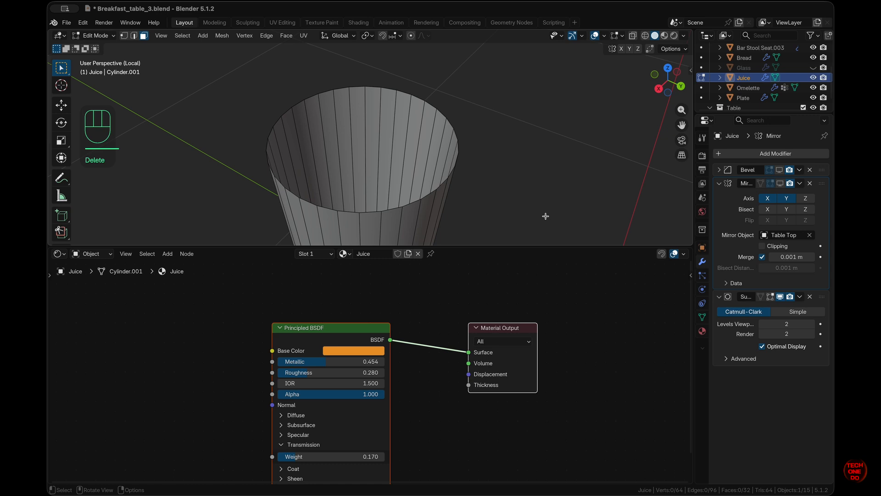
Extrude the wall's open bottom edge loop in place and scale it inward to about 0.789, with Z locked
{"action": "middle_click_drag", "start_coordinate": [547, 219], "coordinate": [546, 216]}
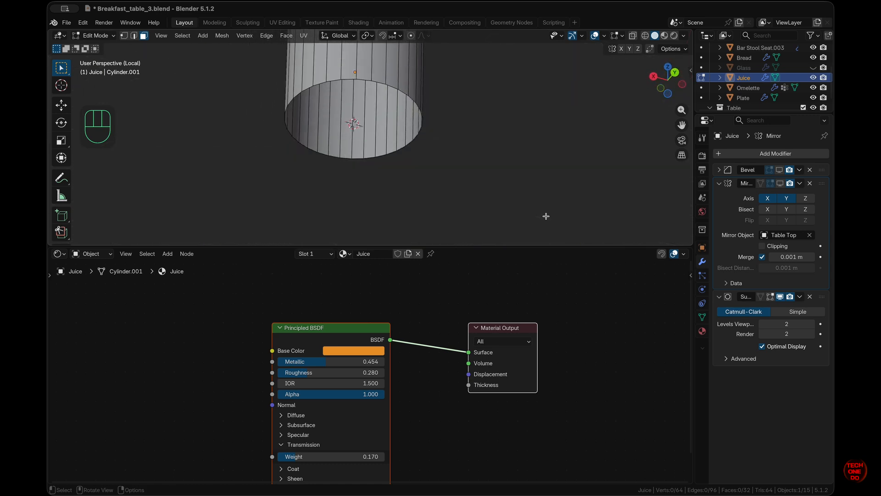
{"action": "left_click", "coordinate": [395, 87], "text": "alt"}
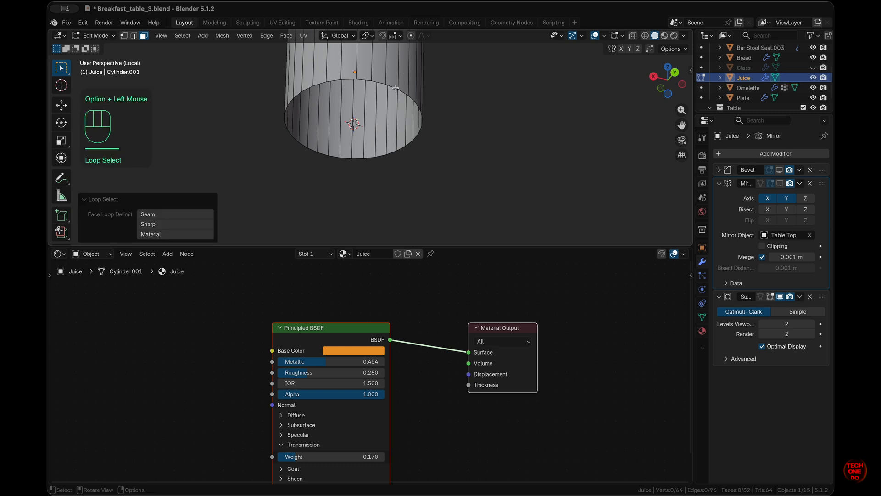
{"action": "left_click", "coordinate": [395, 88]}
{"action": "key", "text": "2"}
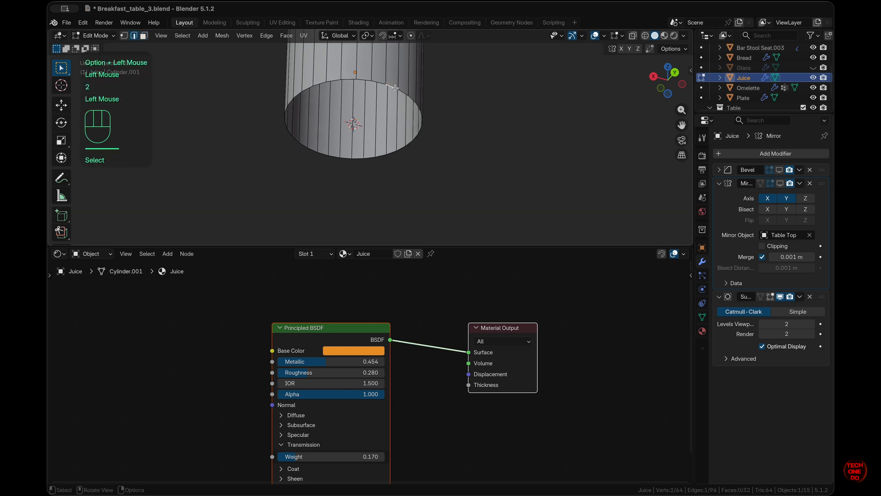
{"action": "left_click", "coordinate": [395, 87], "text": "alt"}
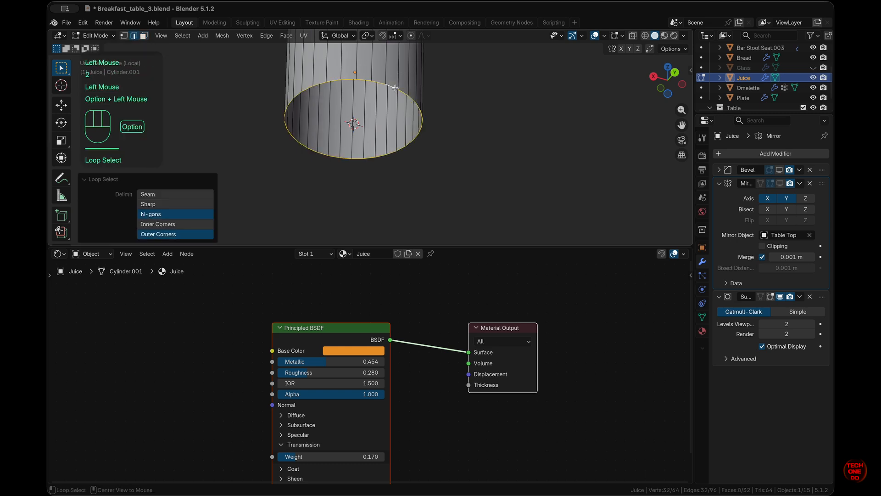
{"action": "key", "text": "e"}
{"action": "right_click", "coordinate": [546, 160]}
{"action": "key", "text": "s"}
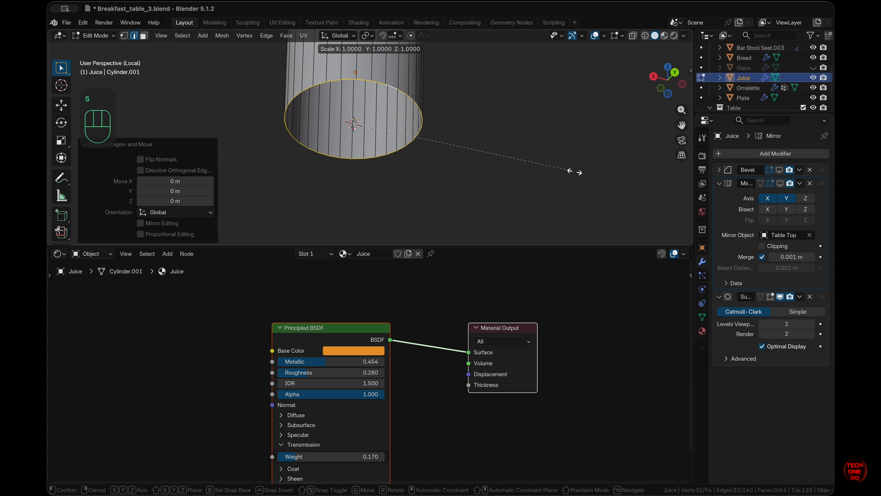
{"action": "key", "text": "shift+z"}
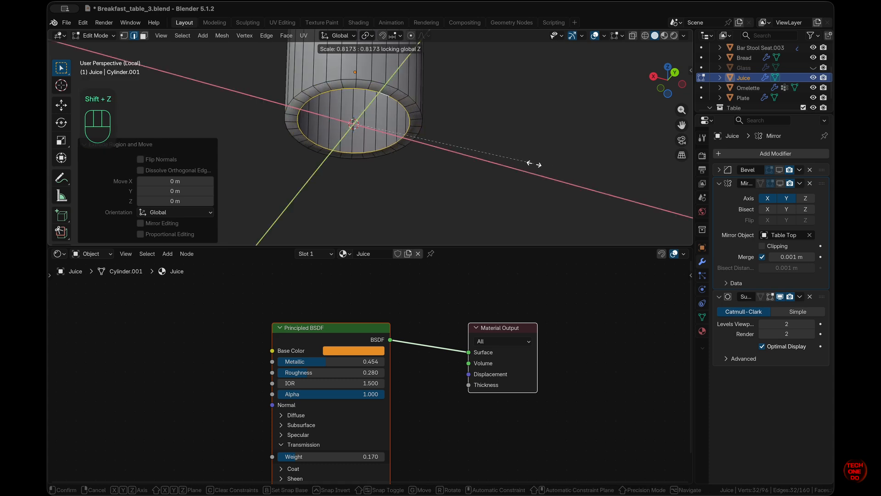
{"action": "left_click", "coordinate": [528, 163]}
Grid Fill the hole in the bottom with a span of 8 and an offset of 4
{"action": "key", "text": "KP_7"}
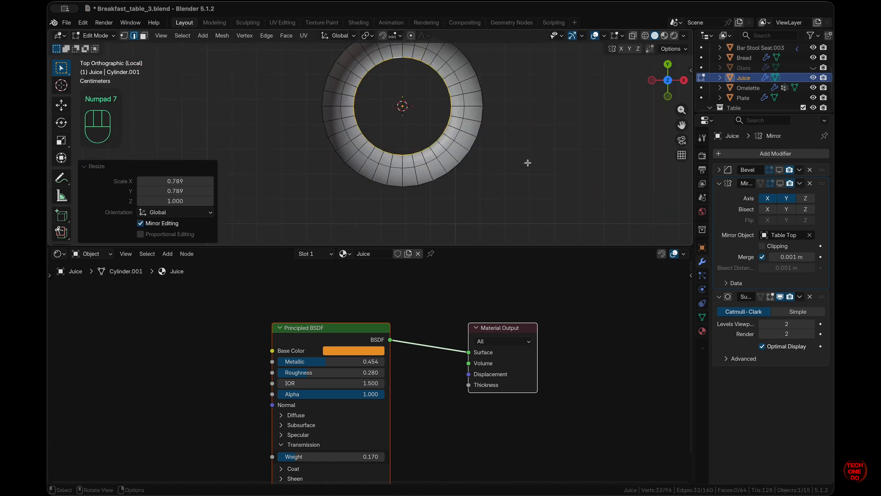
{"action": "key", "text": "q"}
{"action": "left_click", "coordinate": [528, 163]}
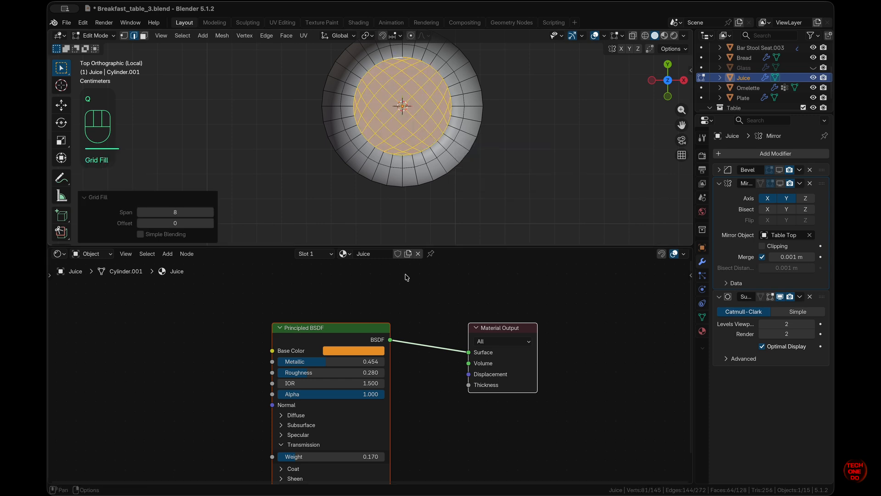
{"action": "left_click", "coordinate": [210, 223]}
{"action": "left_click", "coordinate": [210, 223]}
{"action": "left_click", "coordinate": [210, 223]}
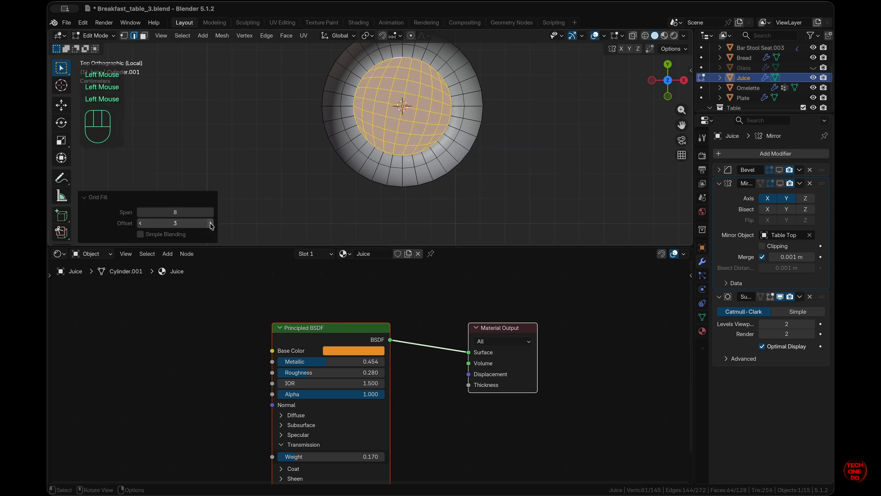
{"action": "left_click", "coordinate": [210, 223]}
{"action": "left_click", "coordinate": [522, 186]}
Cap the open top edge loop with a face and inset it twice, by about 0.0037 m and about 0.0033 m
{"action": "scroll", "coordinate": [523, 185], "scroll_direction": "down", "scroll_amount": 5}
{"action": "scroll", "coordinate": [523, 186], "scroll_direction": "down", "scroll_amount": 4}
{"action": "scroll", "coordinate": [523, 185], "scroll_direction": "up", "scroll_amount": 4, "text": "shift"}
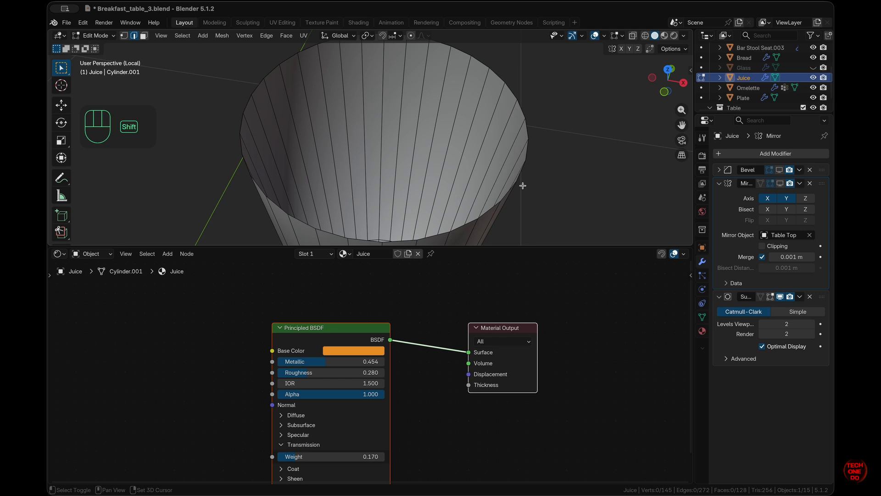
{"action": "scroll", "coordinate": [523, 185], "scroll_direction": "down", "scroll_amount": 5, "text": "super"}
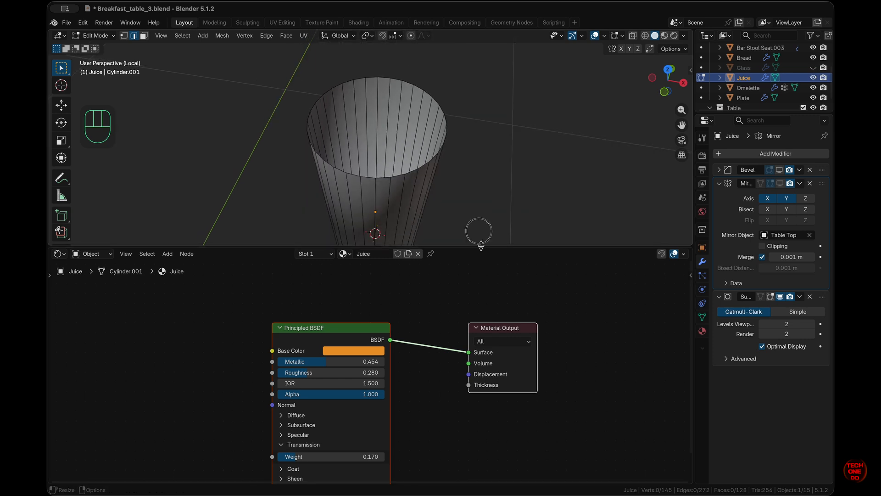
{"action": "left_click_drag", "start_coordinate": [481, 246], "coordinate": [473, 376]}
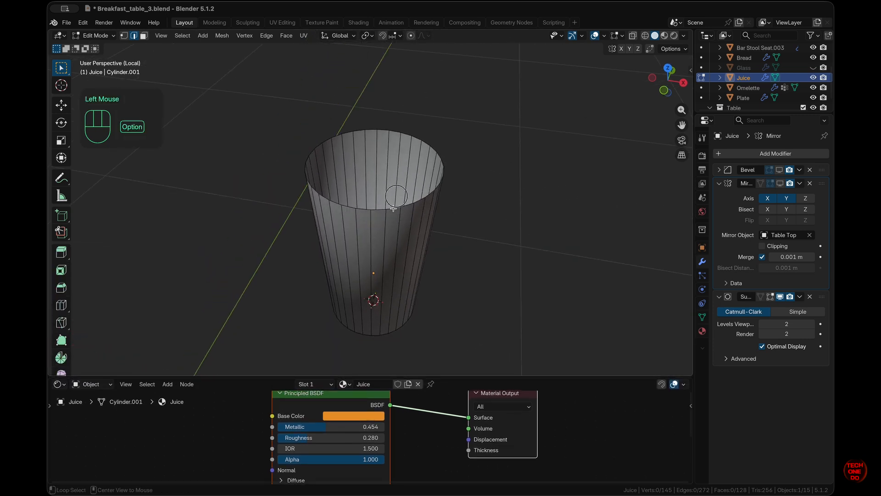
{"action": "left_click", "coordinate": [393, 208], "text": "alt"}
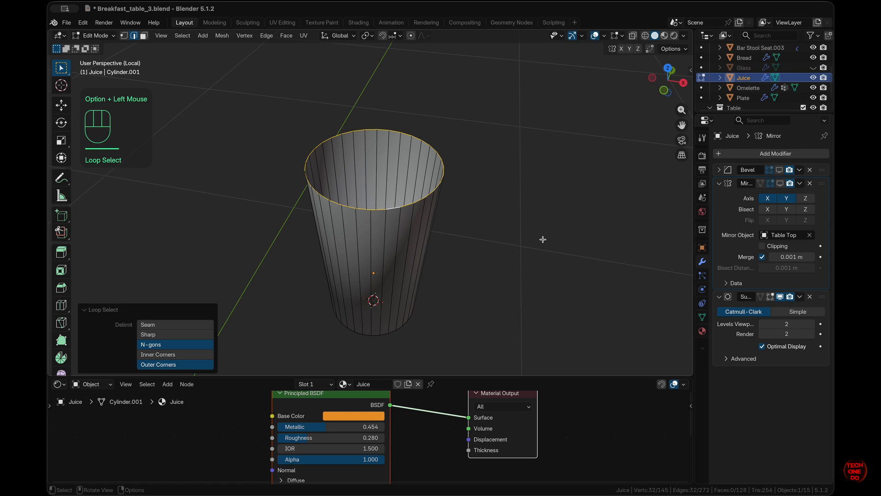
{"action": "key", "text": "f"}
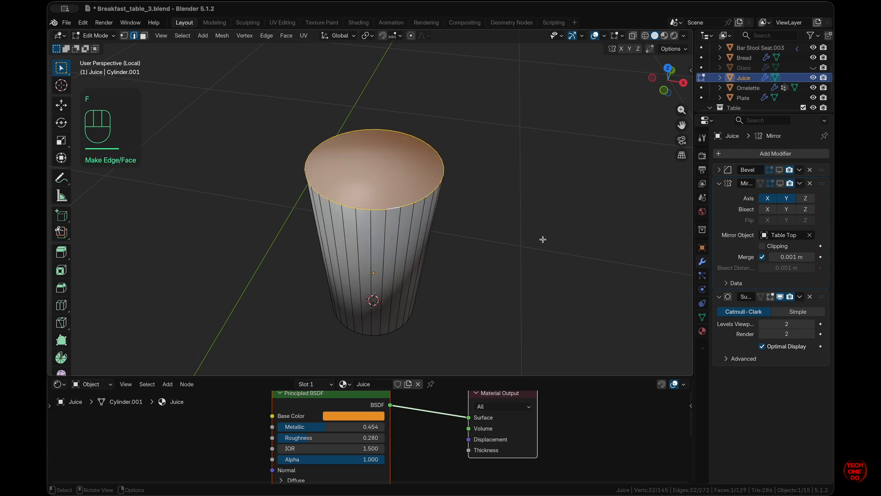
{"action": "key", "text": "i"}
{"action": "left_click", "coordinate": [540, 238]}
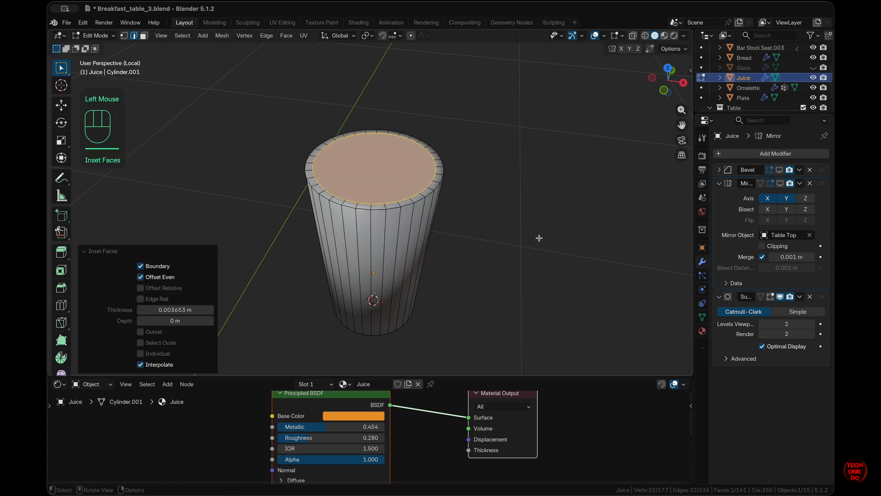
{"action": "key", "text": "i"}
{"action": "left_click", "coordinate": [536, 237]}
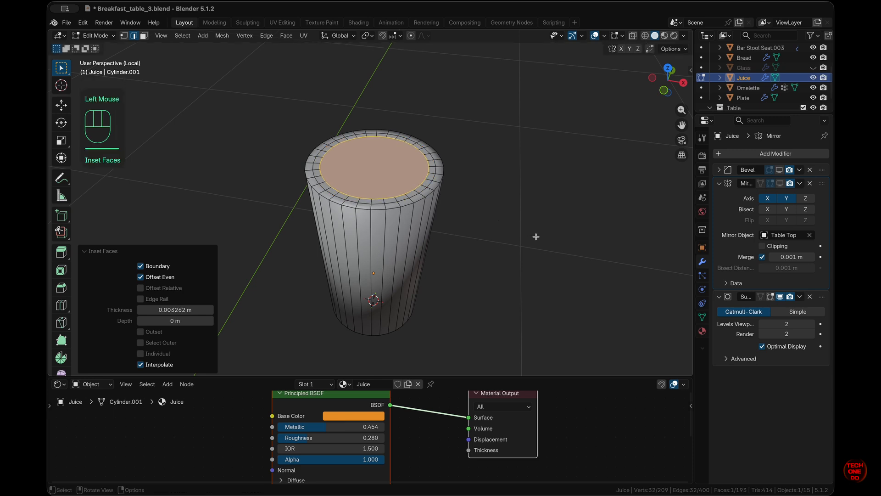
Replace the inner top face with a Grid Fill using a span of 8 and an offset of 4
{"action": "key", "text": "KP_7"}
{"action": "key", "text": "q"}
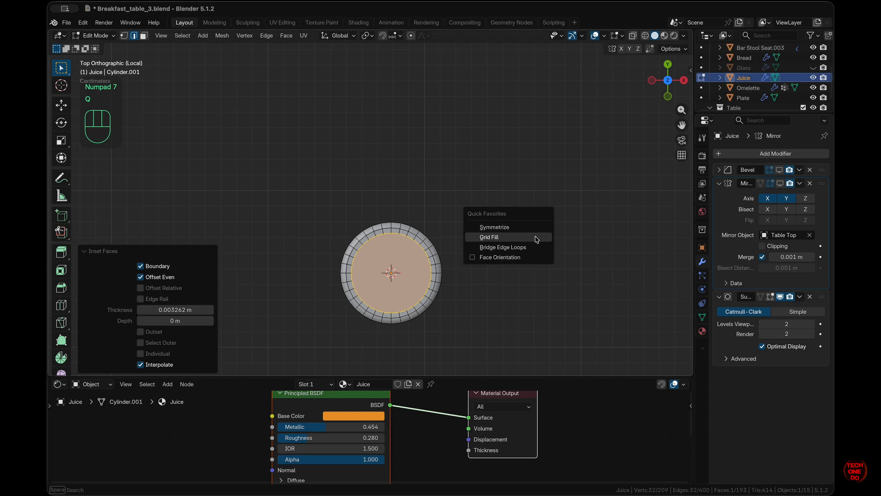
{"action": "left_click", "coordinate": [532, 232]}
{"action": "left_click", "coordinate": [211, 353]}
{"action": "left_click", "coordinate": [210, 355]}
{"action": "left_click", "coordinate": [210, 356]}
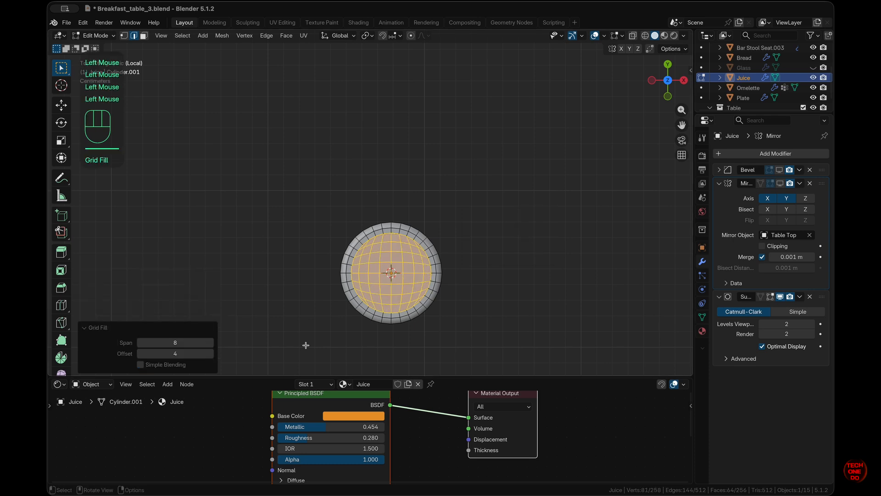
{"action": "left_click", "coordinate": [445, 338]}
{"action": "scroll", "coordinate": [444, 338], "scroll_direction": "down", "scroll_amount": 10}
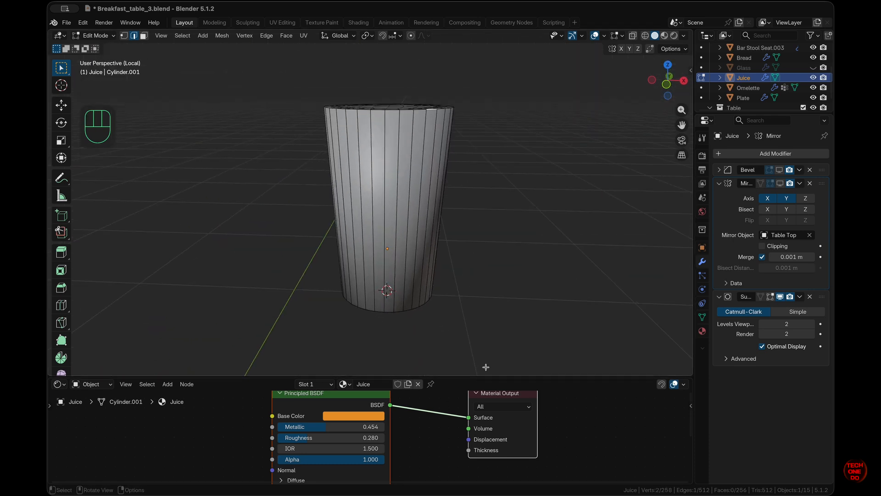
{"action": "left_click_drag", "start_coordinate": [486, 376], "coordinate": [485, 271]}
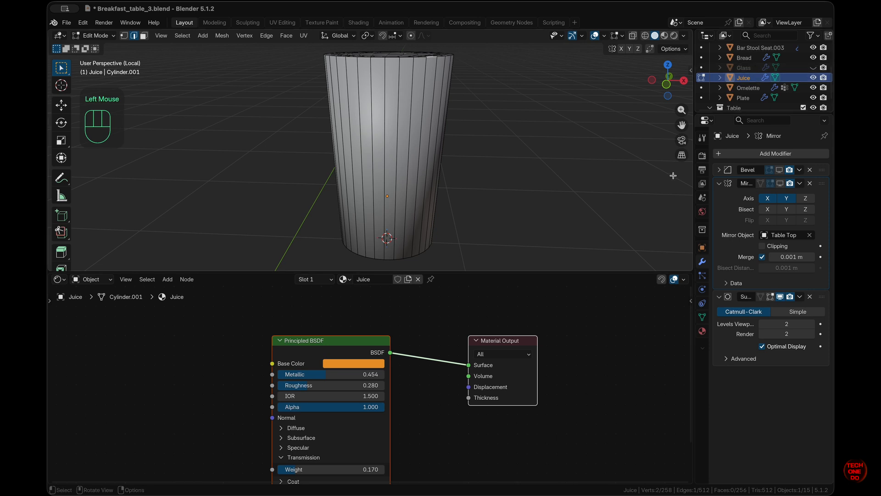
Unhide the glass and switch the 3D viewport to Material Preview shading
{"action": "left_click", "coordinate": [814, 68]}
{"action": "left_click", "coordinate": [664, 36]}
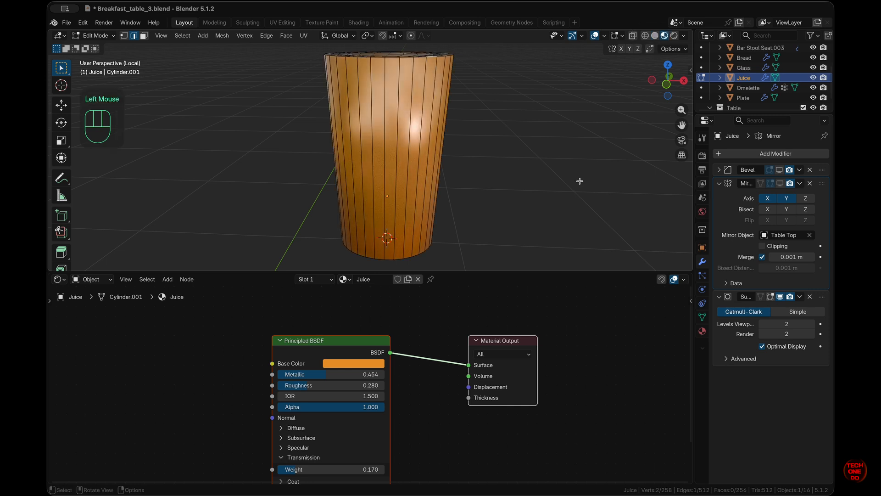
{"action": "scroll", "coordinate": [580, 181], "scroll_direction": "up", "scroll_amount": 3, "text": "shift"}
{"action": "scroll", "coordinate": [580, 180], "scroll_direction": "down", "scroll_amount": 3, "text": "shift"}
{"action": "scroll", "coordinate": [463, 210], "scroll_direction": "up", "scroll_amount": 8}
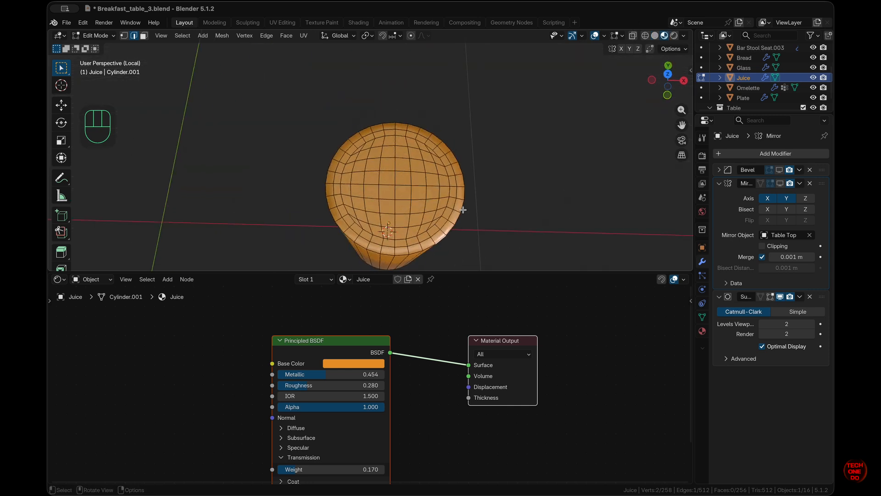
{"action": "key", "text": "KP_7"}
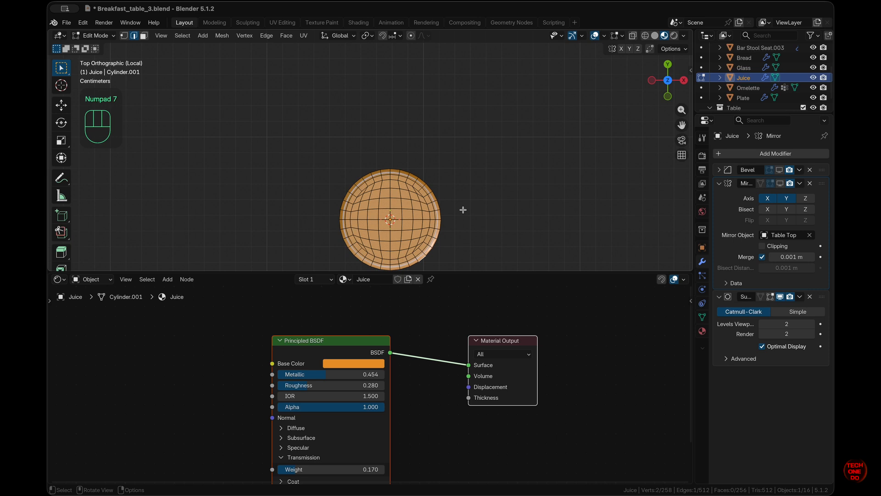
{"action": "key", "text": "s"}
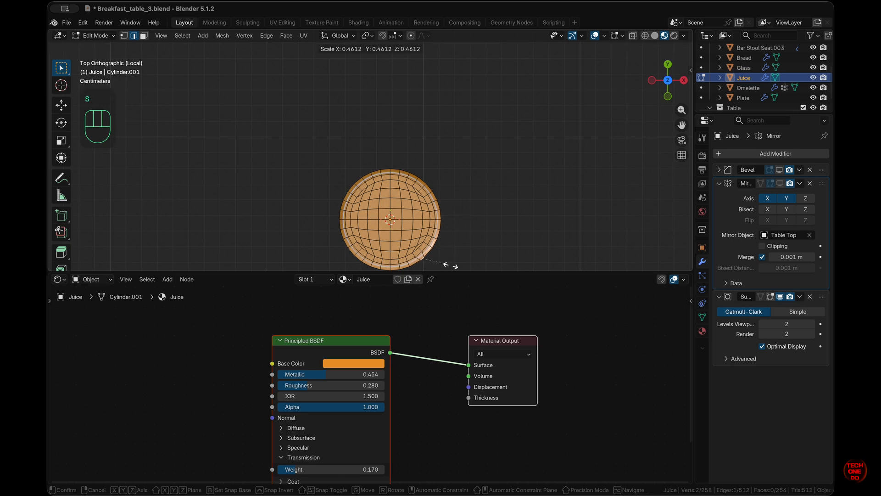
{"action": "key", "text": "Escape"}
{"action": "left_click", "coordinate": [535, 209]}
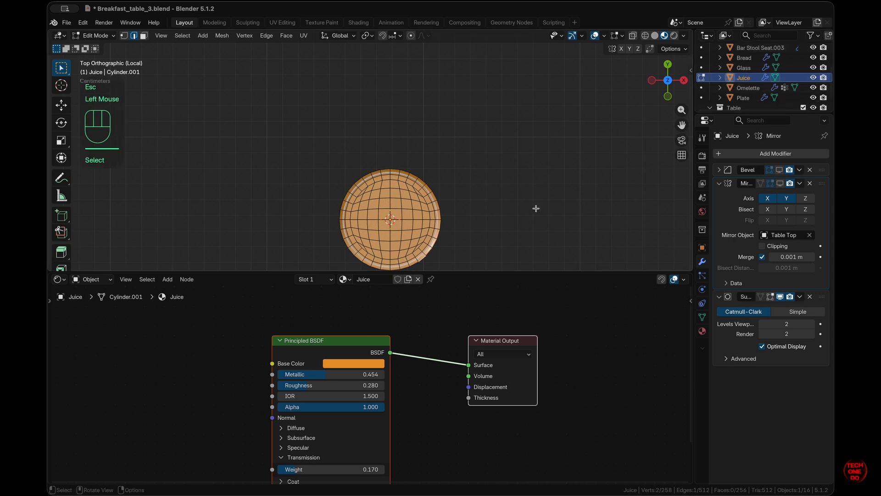
{"action": "scroll", "coordinate": [536, 201], "scroll_direction": "down", "scroll_amount": 5}
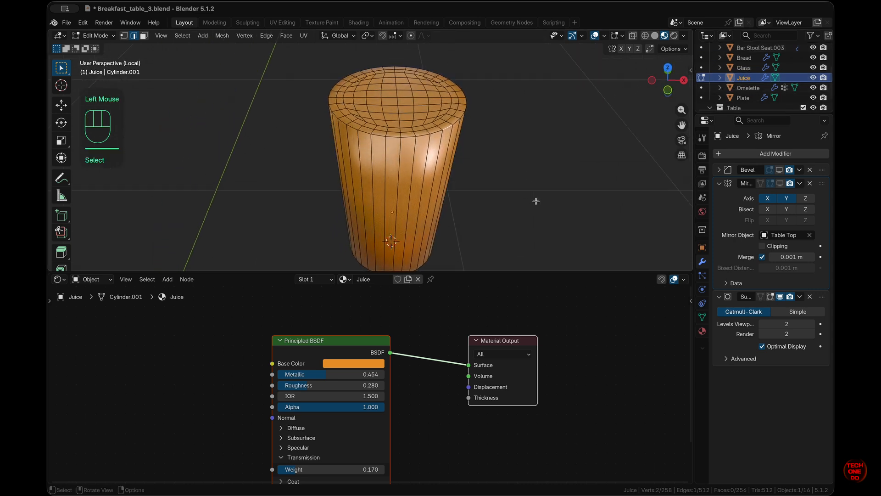
Leave Edit Mode and re-enable the juice's Bevel, Mirror and Subdivision modifiers for both viewport and Edit Mode display
{"action": "key", "text": "Tab"}
{"action": "scroll", "coordinate": [536, 202], "scroll_direction": "up", "scroll_amount": 5}
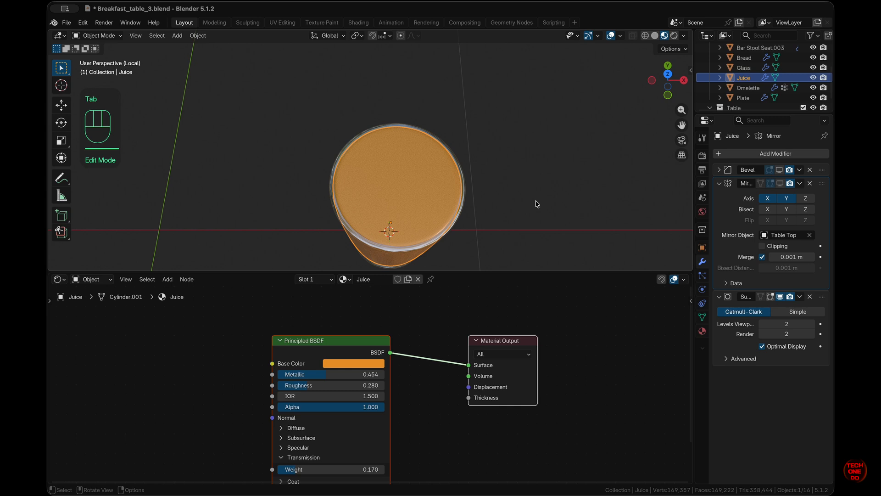
{"action": "scroll", "coordinate": [537, 204], "scroll_direction": "down", "scroll_amount": 5}
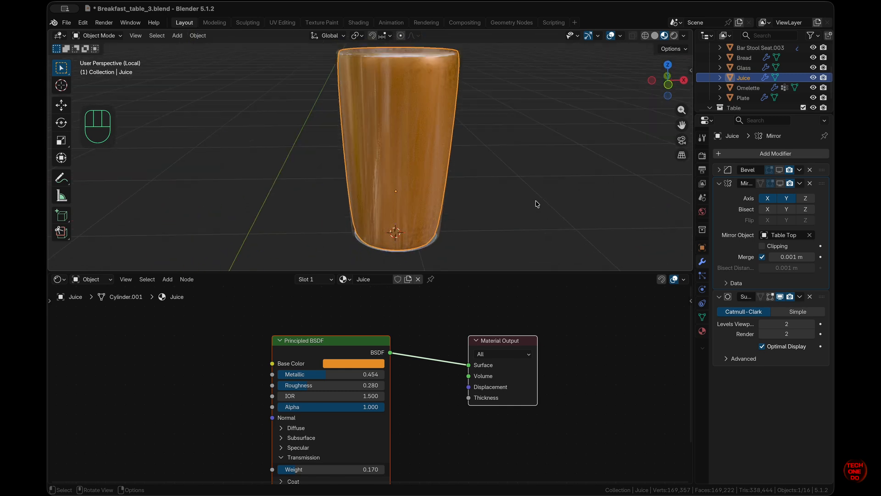
{"action": "scroll", "coordinate": [537, 204], "scroll_direction": "up", "scroll_amount": 5}
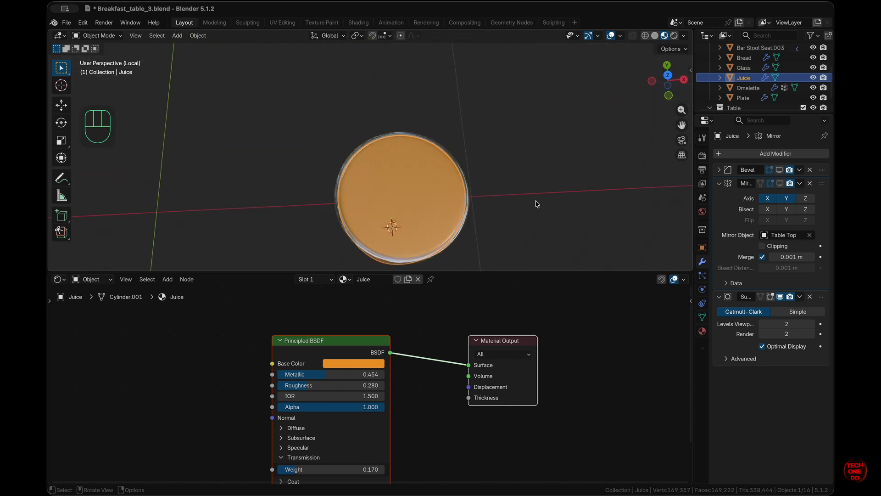
{"action": "left_click", "coordinate": [779, 170]}
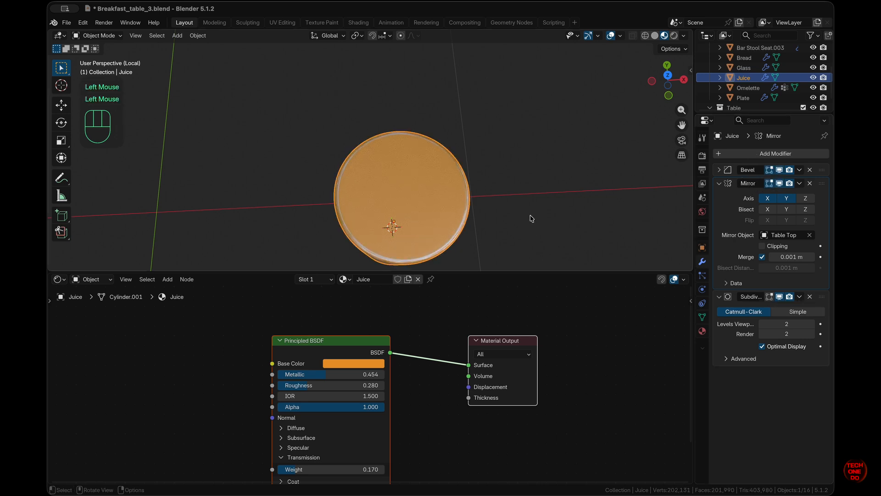
{"action": "scroll", "coordinate": [531, 223], "scroll_direction": "down", "scroll_amount": 3}
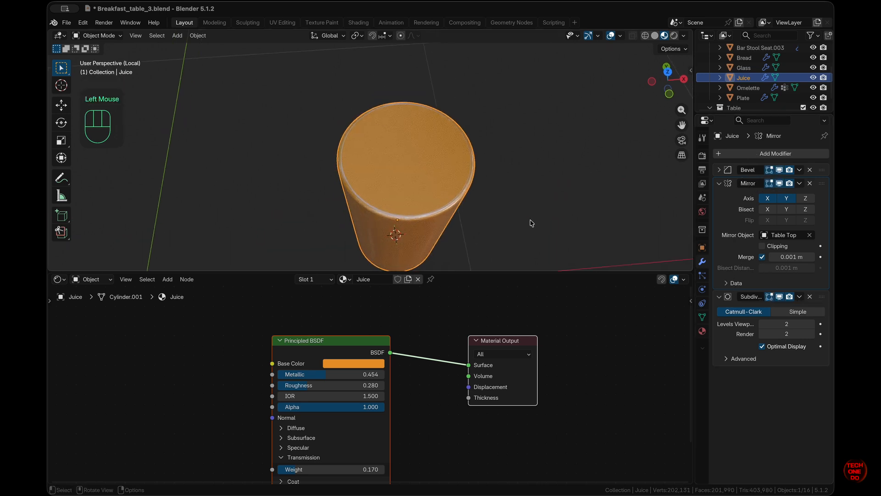
{"action": "scroll", "coordinate": [530, 223], "scroll_direction": "up", "scroll_amount": 3}
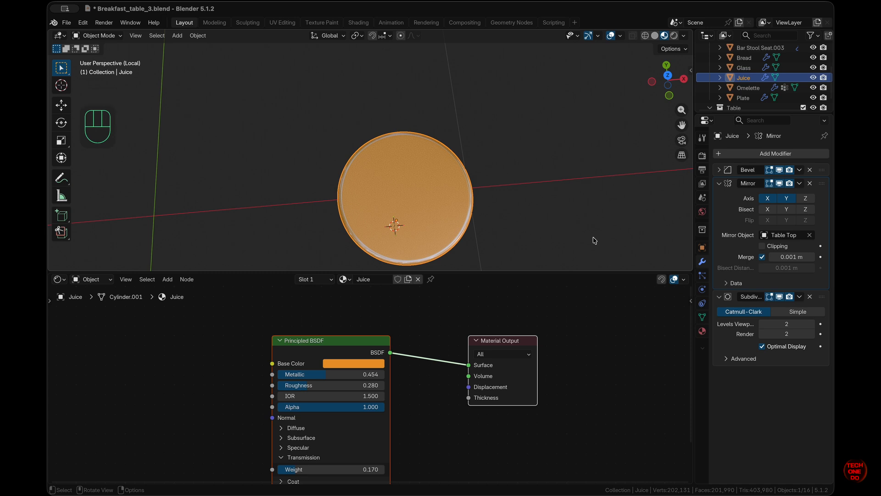
Scale the juice object down uniformly to about 0.887 so it sits inside the glass wall
{"action": "key", "text": "KP_7"}
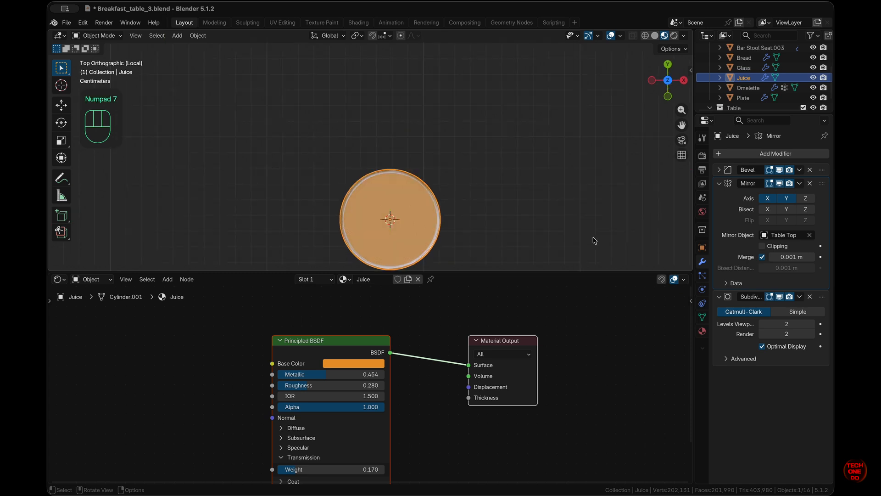
{"action": "scroll", "coordinate": [594, 240], "scroll_direction": "down", "scroll_amount": 2, "text": "shift"}
{"action": "key", "text": "s"}
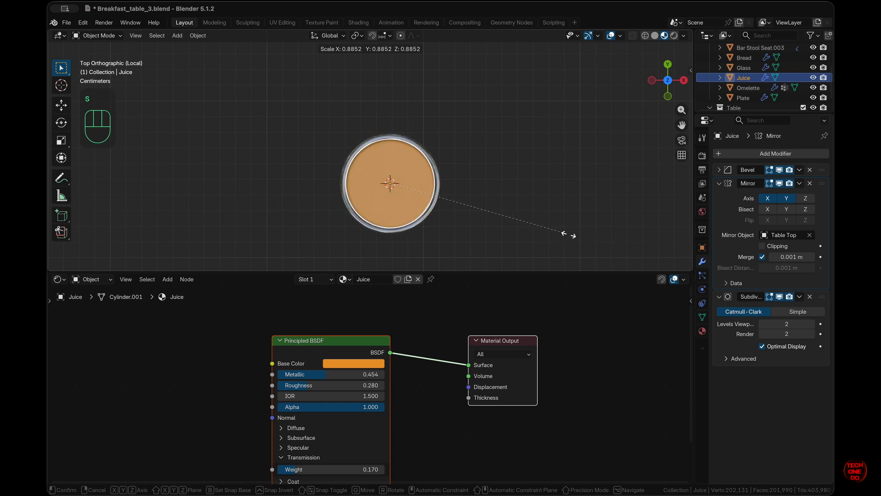
{"action": "left_click", "coordinate": [570, 234]}
{"action": "scroll", "coordinate": [570, 234], "scroll_direction": "down", "scroll_amount": 6}
{"action": "scroll", "coordinate": [570, 234], "scroll_direction": "down", "scroll_amount": 2, "text": "shift"}
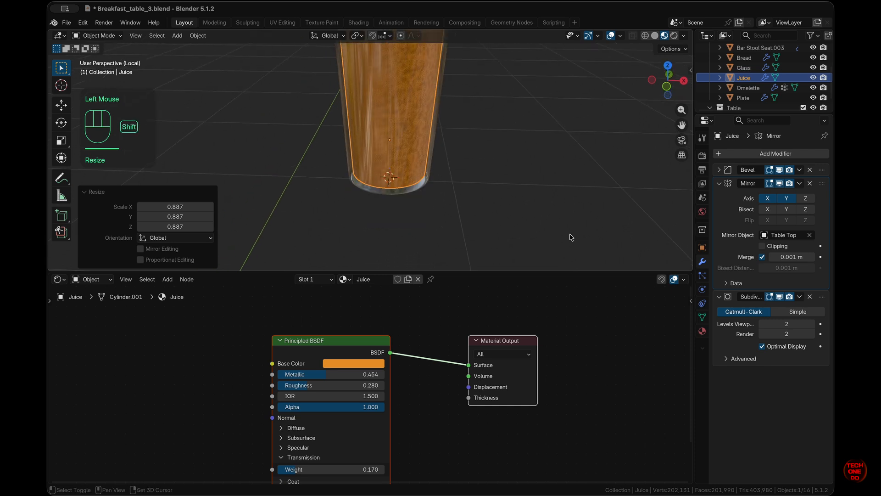
{"action": "scroll", "coordinate": [570, 238], "scroll_direction": "up", "scroll_amount": 2, "text": "shift"}
Select the glass and leave Local View to show the rest of the breakfast table scene
{"action": "left_click", "coordinate": [435, 188]}
{"action": "scroll", "coordinate": [488, 193], "scroll_direction": "right", "scroll_amount": 6}
{"action": "scroll", "coordinate": [489, 195], "scroll_direction": "down", "scroll_amount": 3, "text": "super"}
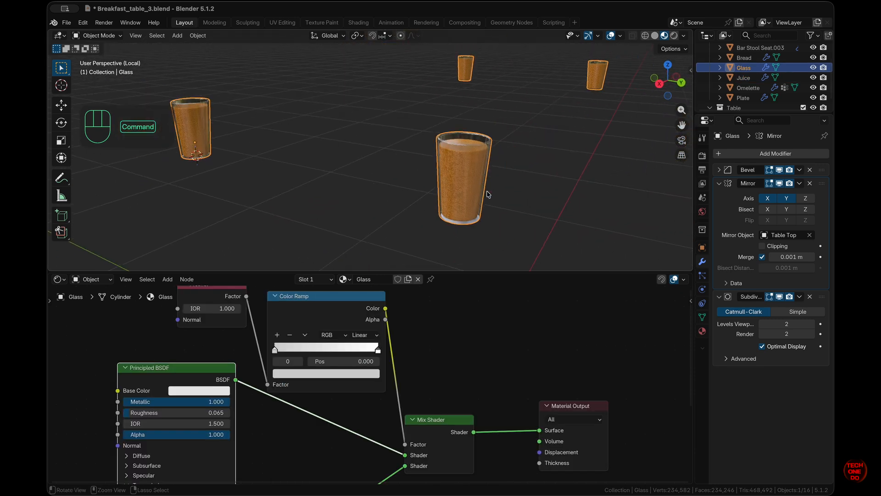
{"action": "scroll", "coordinate": [487, 193], "scroll_direction": "right", "scroll_amount": 8}
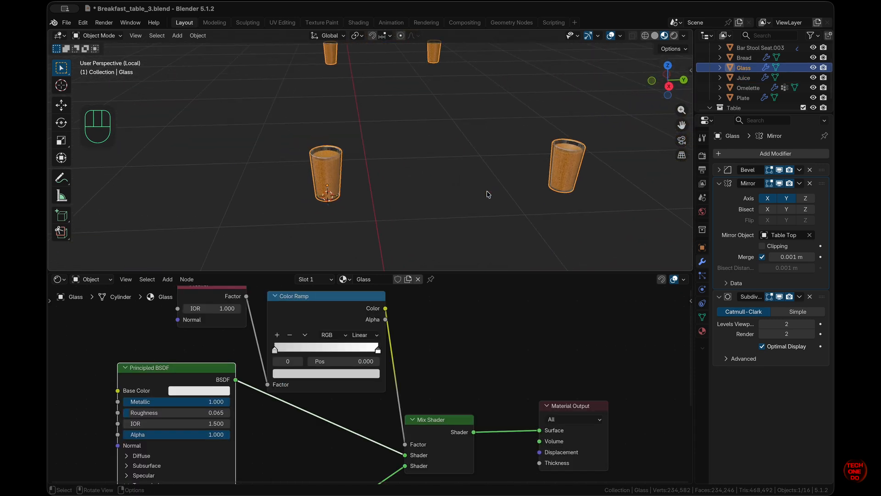
{"action": "key", "text": "slash"}
{"action": "scroll", "coordinate": [488, 195], "scroll_direction": "up", "scroll_amount": 6, "text": "super"}
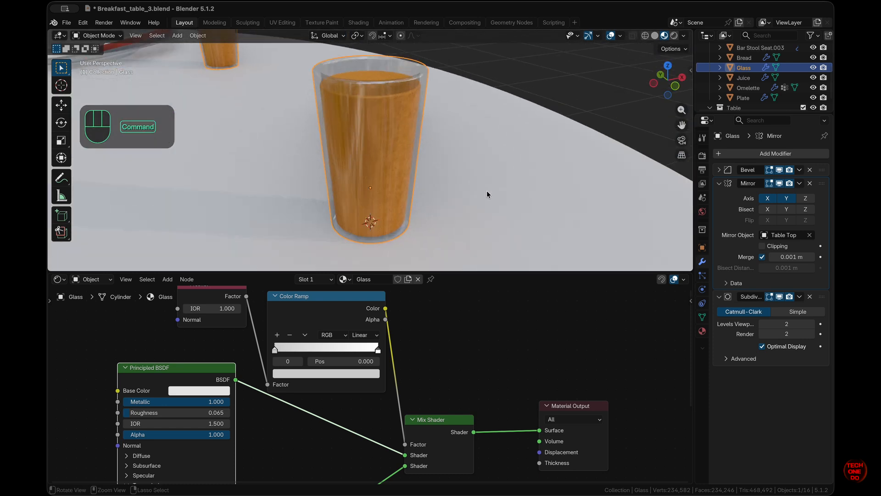
{"action": "scroll", "coordinate": [487, 191], "scroll_direction": "down", "scroll_amount": 5}
{"action": "scroll", "coordinate": [487, 191], "scroll_direction": "up", "scroll_amount": 5}
{"action": "scroll", "coordinate": [487, 191], "scroll_direction": "down", "scroll_amount": 5}
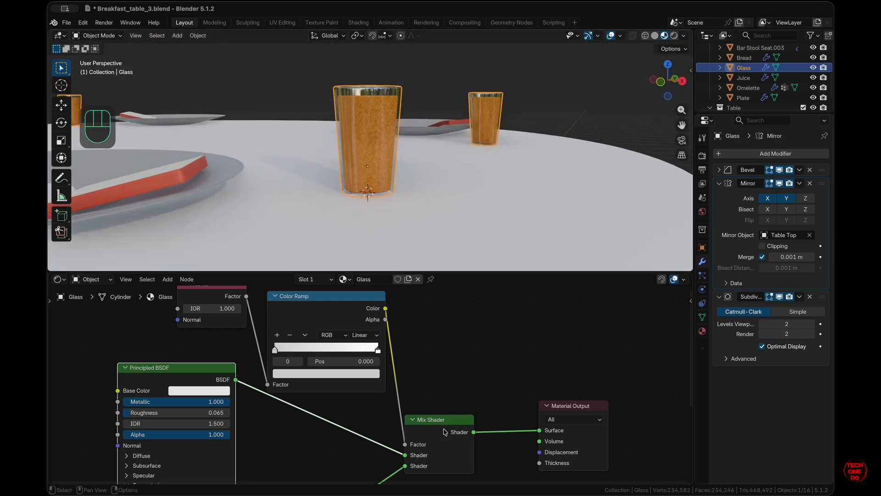
Set the Fresnel node's IOR to 1.200 in the glass material
{"action": "scroll", "coordinate": [444, 430], "scroll_direction": "up", "scroll_amount": 1}
{"action": "scroll", "coordinate": [468, 165], "scroll_direction": "up", "scroll_amount": 5}
{"action": "scroll", "coordinate": [468, 166], "scroll_direction": "down", "scroll_amount": 5}
{"action": "scroll", "coordinate": [268, 440], "scroll_direction": "down", "scroll_amount": 4}
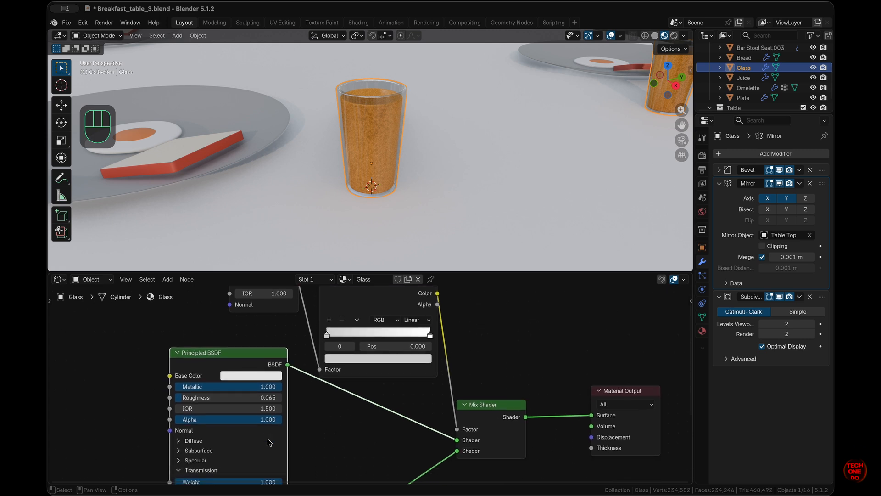
{"action": "scroll", "coordinate": [270, 442], "scroll_direction": "up", "scroll_amount": 5}
{"action": "left_click_drag", "start_coordinate": [260, 317], "coordinate": [260, 318]}
Try a darker grey on the first Color Ramp stop of the glass material and undo the change
{"action": "left_click", "coordinate": [323, 380]}
{"action": "scroll", "coordinate": [328, 399], "scroll_direction": "down", "scroll_amount": 1}
{"action": "left_click", "coordinate": [371, 396]}
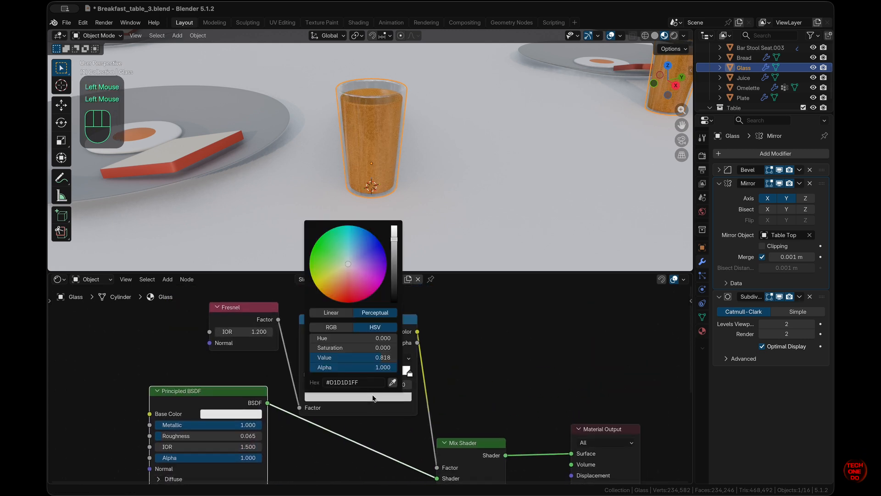
{"action": "mouse_move", "coordinate": [397, 225]}
{"action": "left_mouse_down"}
{"action": "mouse_move", "coordinate": [398, 241]}
{"action": "mouse_move", "coordinate": [397, 233]}
{"action": "left_mouse_up"}
{"action": "scroll", "coordinate": [464, 161], "scroll_direction": "right", "scroll_amount": 5}
{"action": "scroll", "coordinate": [464, 161], "scroll_direction": "left", "scroll_amount": 5}
{"action": "scroll", "coordinate": [464, 161], "scroll_direction": "up", "scroll_amount": 4}
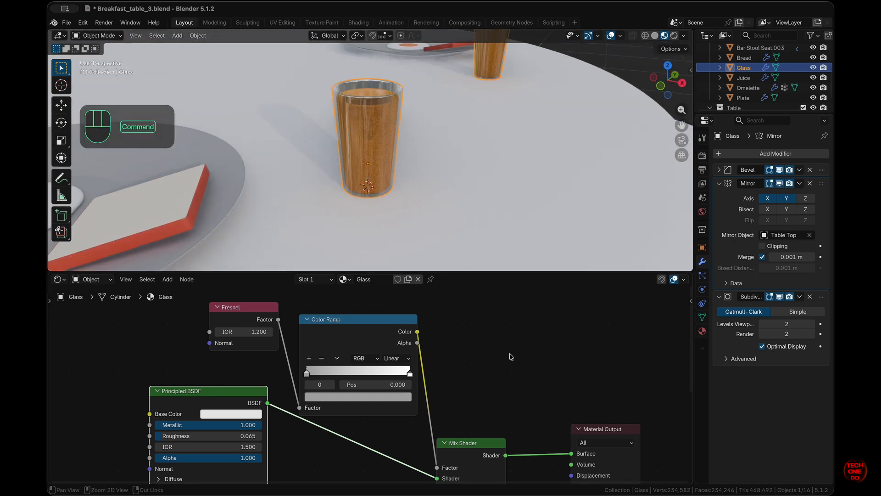
{"action": "key", "text": "super+z"}
Enlarge the 3D viewport over the node editor and examine the juice glasses around the whole table
{"action": "scroll", "coordinate": [456, 180], "scroll_direction": "down", "scroll_amount": 4}
{"action": "scroll", "coordinate": [456, 180], "scroll_direction": "up", "scroll_amount": 5}
{"action": "scroll", "coordinate": [456, 180], "scroll_direction": "down", "scroll_amount": 5}
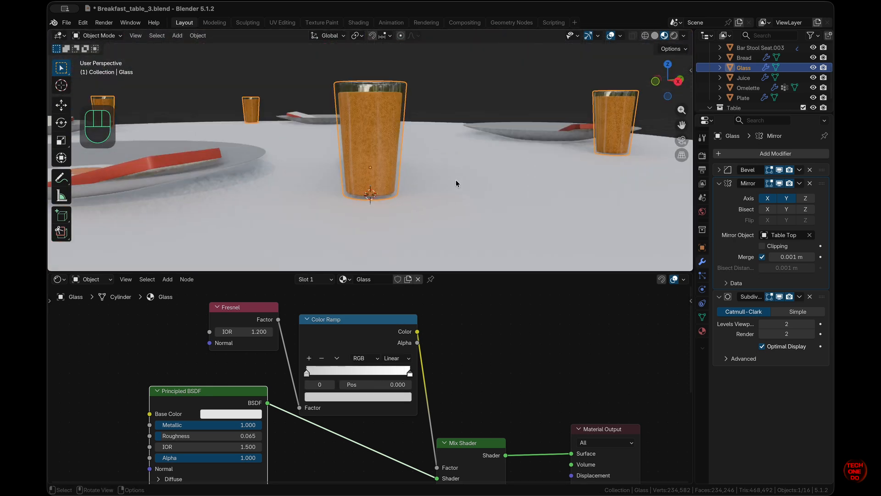
{"action": "scroll", "coordinate": [456, 180], "scroll_direction": "up", "scroll_amount": 4}
{"action": "left_click_drag", "start_coordinate": [510, 271], "coordinate": [501, 458]}
{"action": "scroll", "coordinate": [500, 410], "scroll_direction": "left", "scroll_amount": 4}
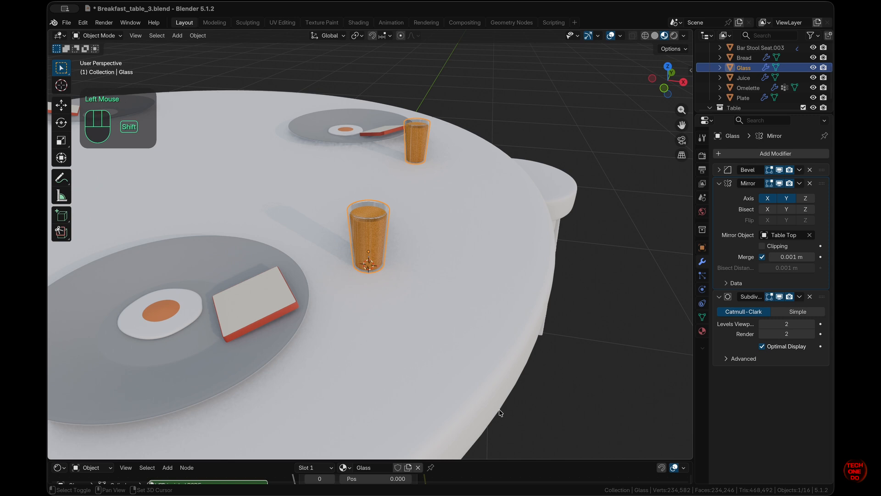
{"action": "scroll", "coordinate": [500, 409], "scroll_direction": "left", "scroll_amount": 4, "text": "shift"}
{"action": "scroll", "coordinate": [500, 409], "scroll_direction": "down", "scroll_amount": 4, "text": "super"}
{"action": "scroll", "coordinate": [500, 409], "scroll_direction": "up", "scroll_amount": 3}
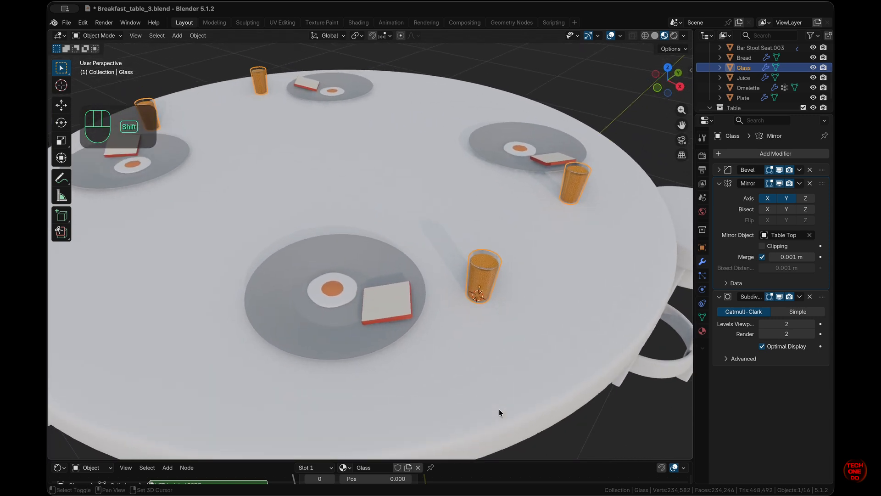
{"action": "scroll", "coordinate": [500, 409], "scroll_direction": "up", "scroll_amount": 3, "text": "shift"}
{"action": "scroll", "coordinate": [500, 409], "scroll_direction": "up", "scroll_amount": 2}
{"action": "scroll", "coordinate": [499, 409], "scroll_direction": "right", "scroll_amount": 8}
{"action": "scroll", "coordinate": [500, 409], "scroll_direction": "down", "scroll_amount": 3, "text": "super"}
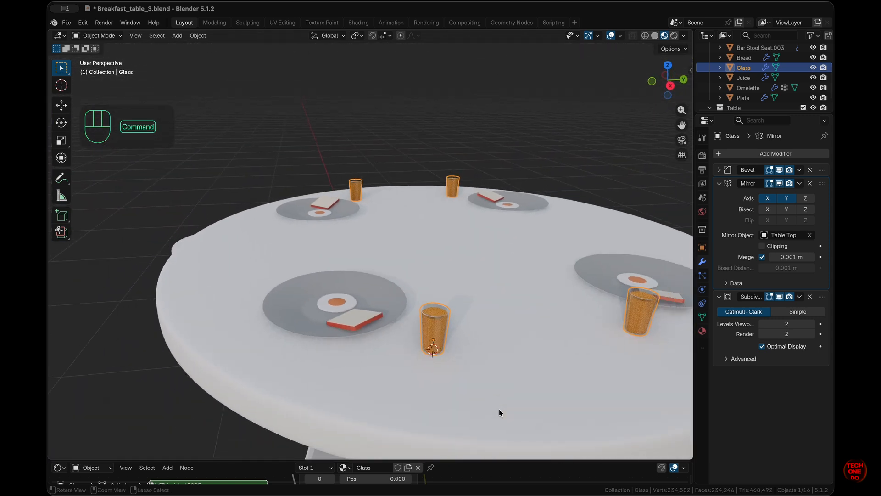
{"action": "scroll", "coordinate": [500, 409], "scroll_direction": "left", "scroll_amount": 6}
{"action": "scroll", "coordinate": [499, 409], "scroll_direction": "up", "scroll_amount": 5}
{"action": "scroll", "coordinate": [499, 409], "scroll_direction": "down", "scroll_amount": 2, "text": "super"}
{"action": "scroll", "coordinate": [499, 409], "scroll_direction": "left", "scroll_amount": 4}
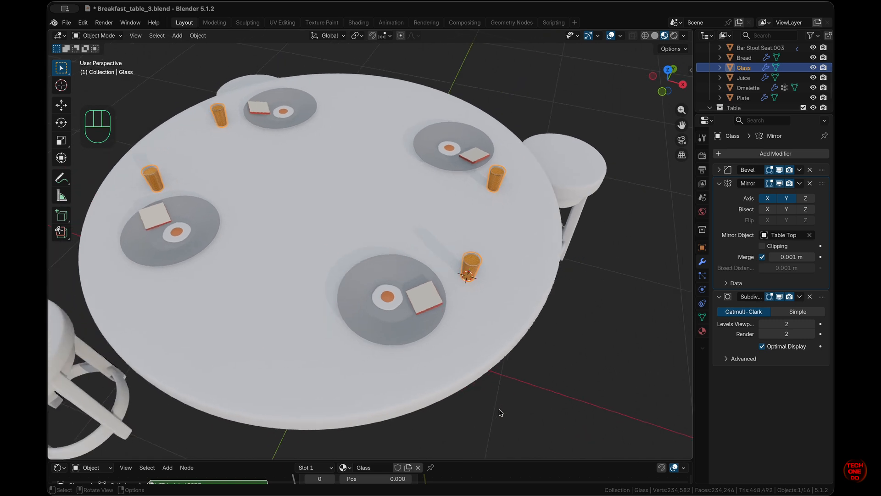
{"action": "scroll", "coordinate": [499, 409], "scroll_direction": "down", "scroll_amount": 3}
{"action": "scroll", "coordinate": [499, 409], "scroll_direction": "left", "scroll_amount": 3, "text": "shift"}
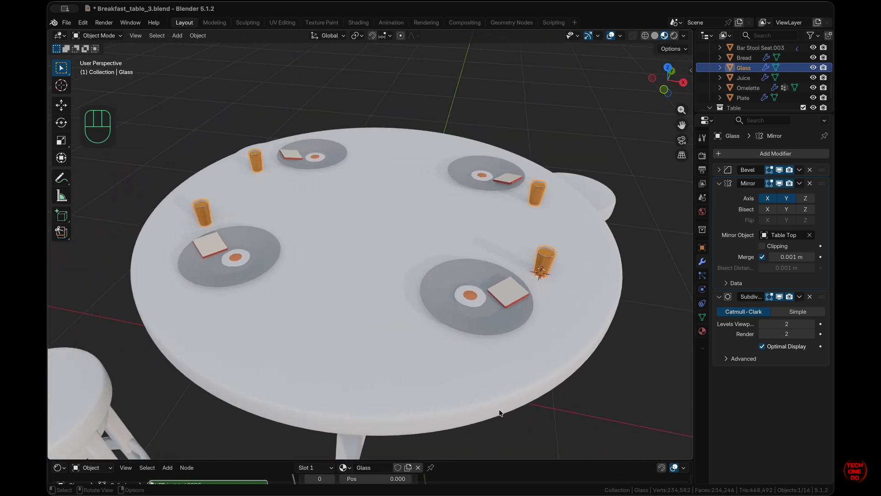
Collapse the Collection and Table collections in the scene hierarchy and deselect all objects
{"action": "key", "text": "KP_7"}
{"action": "scroll", "coordinate": [500, 409], "scroll_direction": "down", "scroll_amount": 4}
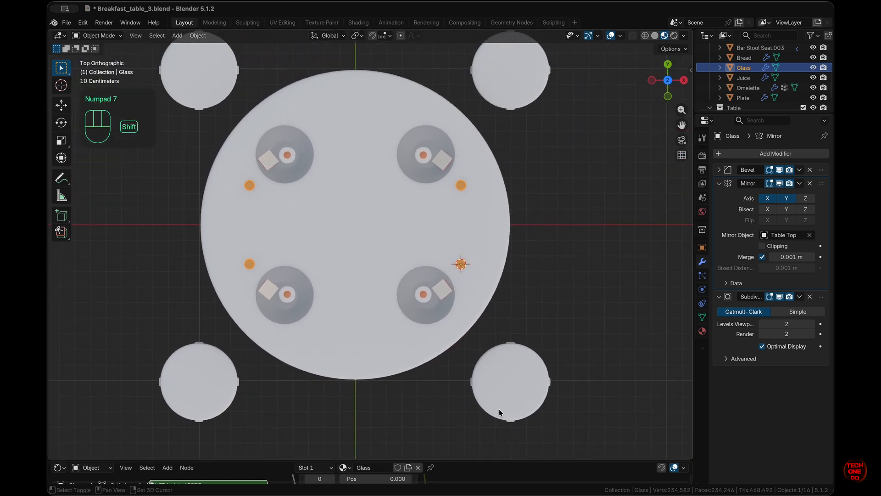
{"action": "scroll", "coordinate": [499, 408], "scroll_direction": "up", "scroll_amount": 1, "text": "shift"}
{"action": "scroll", "coordinate": [712, 62], "scroll_direction": "up", "scroll_amount": 5}
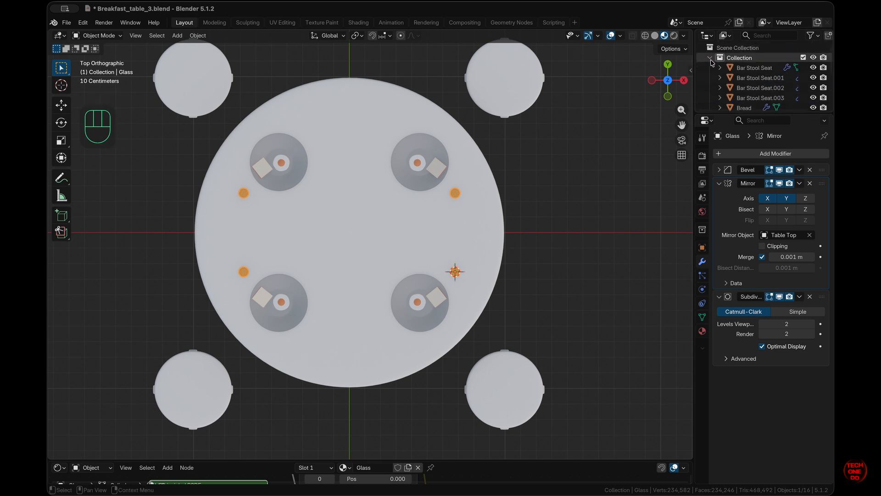
{"action": "left_click", "coordinate": [710, 57]}
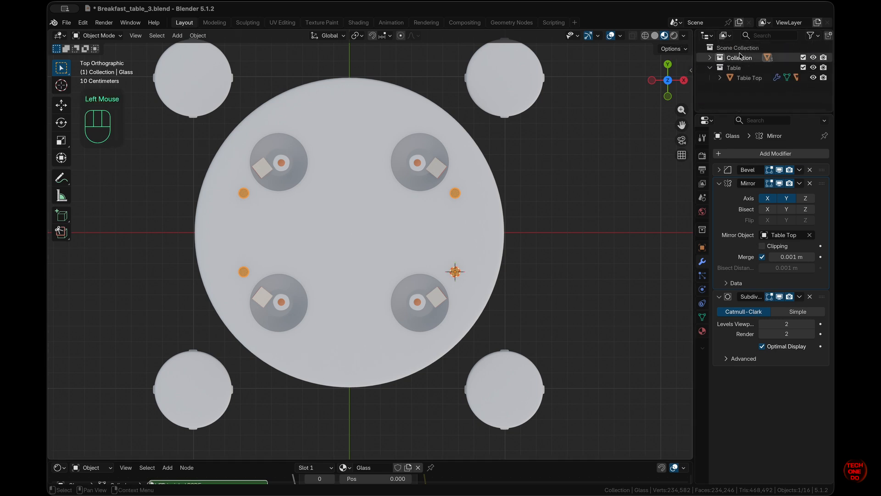
{"action": "left_click", "coordinate": [710, 67]}
{"action": "left_click", "coordinate": [560, 198]}
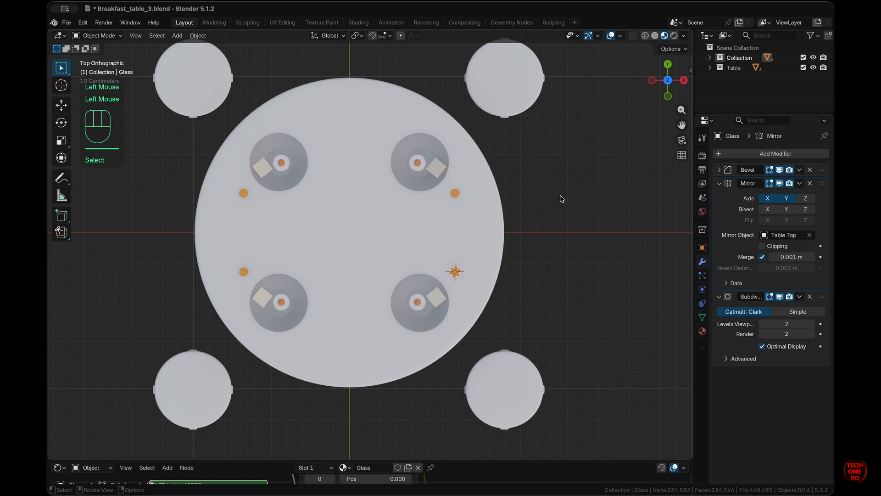
Add a camera to the scene at the 3D cursor beside the glass
{"action": "key", "text": "shift"}
{"action": "key", "text": "shift+a"}
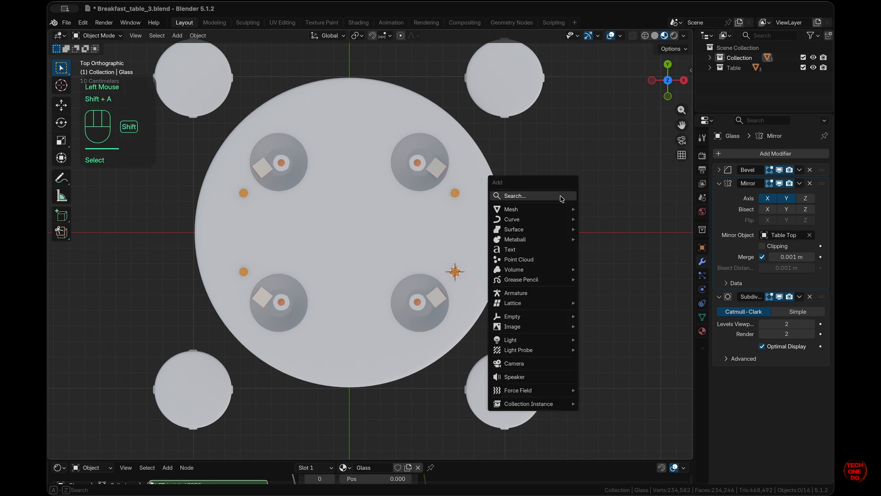
{"action": "left_click", "coordinate": [528, 363]}
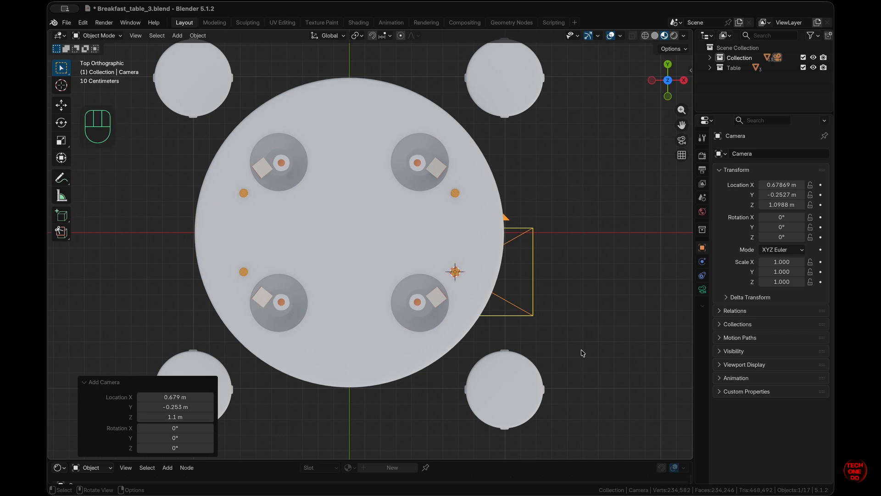
{"action": "scroll", "coordinate": [581, 353], "scroll_direction": "down", "scroll_amount": 5}
{"action": "scroll", "coordinate": [582, 353], "scroll_direction": "down", "scroll_amount": 4, "text": "super"}
{"action": "scroll", "coordinate": [581, 353], "scroll_direction": "left", "scroll_amount": 2}
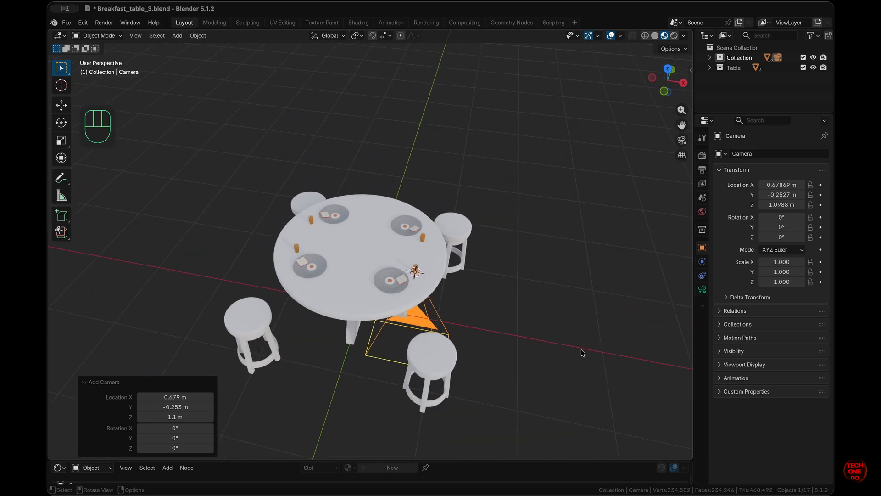
Align the new camera to a raised three-quarter view of the table, at about X 1.60, Y -4.36, Z 2.90 m
{"action": "scroll", "coordinate": [581, 353], "scroll_direction": "down", "scroll_amount": 10}
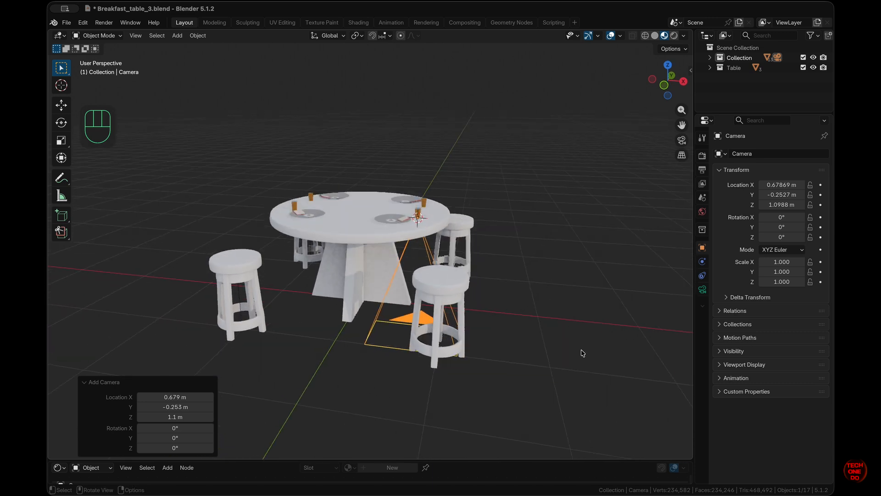
{"action": "scroll", "coordinate": [582, 353], "scroll_direction": "up", "scroll_amount": 3}
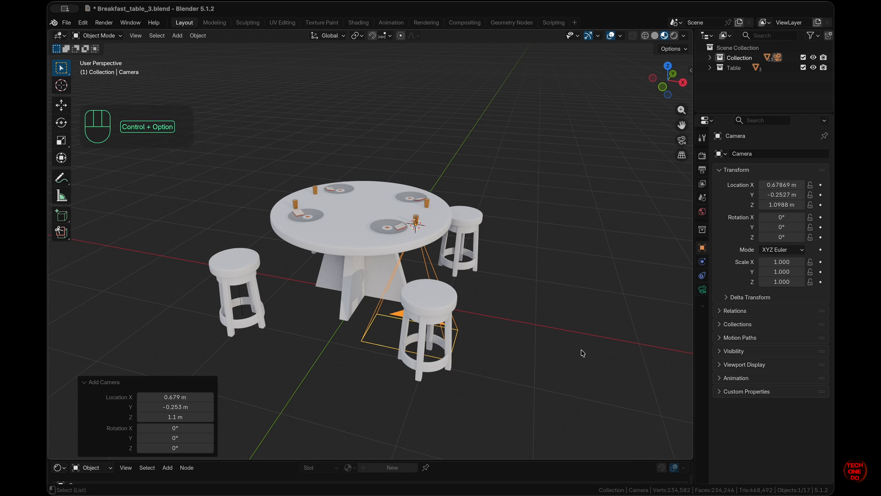
{"action": "key", "text": "ctrl+alt+KP_0"}
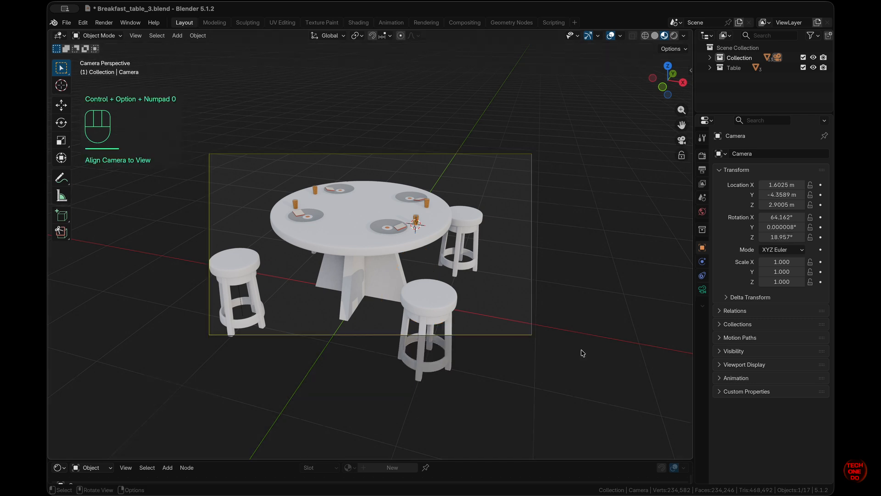
Lock the camera to the view and move it back to about X 1.94, Y -5.70, Z 3.25 m, framing the table and stools
{"action": "left_click", "coordinate": [683, 156]}
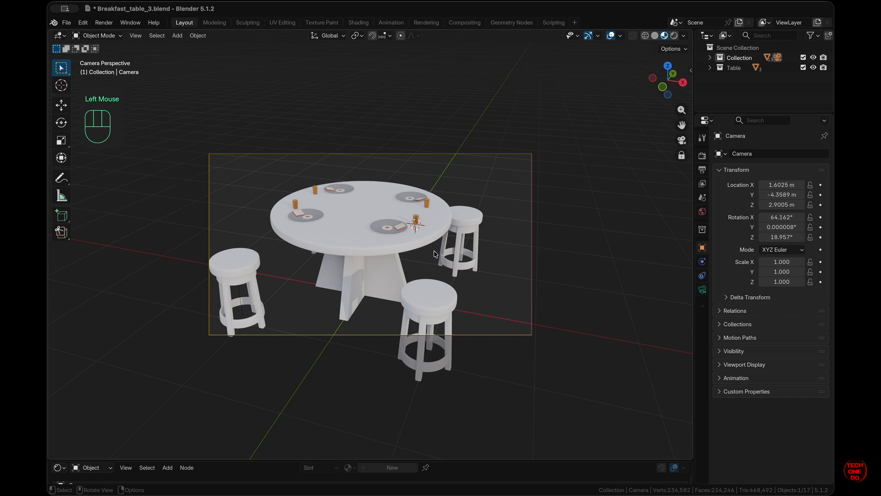
{"action": "middle_click_drag", "start_coordinate": [434, 253], "coordinate": [434, 253], "text": "shift"}
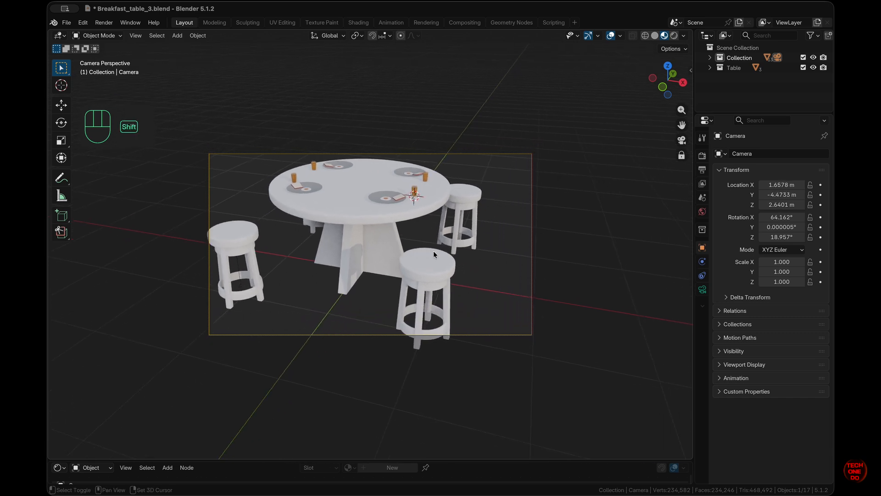
{"action": "scroll", "coordinate": [433, 251], "scroll_direction": "left", "scroll_amount": 2, "text": "shift"}
{"action": "scroll", "coordinate": [434, 252], "scroll_direction": "down", "scroll_amount": 3, "text": "super"}
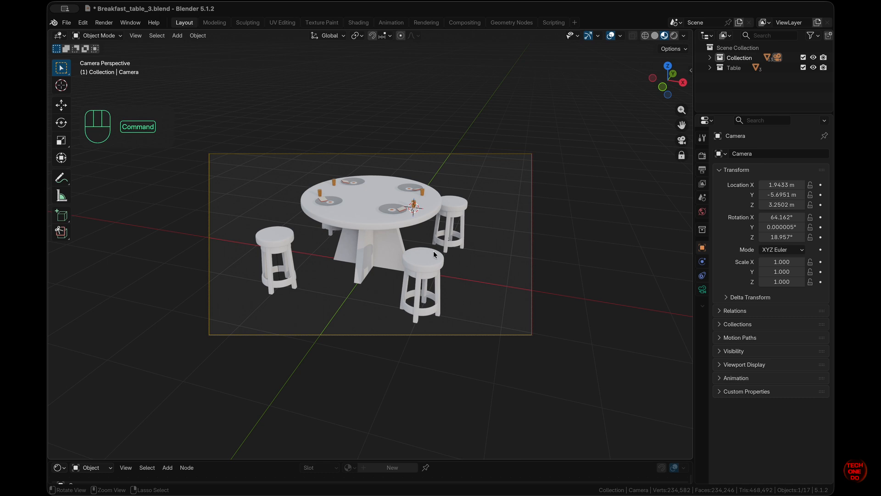
Orbit the camera to about 26° Z rotation and pull it farther back to about X 3.87, Y -8.06, Z 4.85 m, centring the table
{"action": "scroll", "coordinate": [434, 251], "scroll_direction": "left", "scroll_amount": 5}
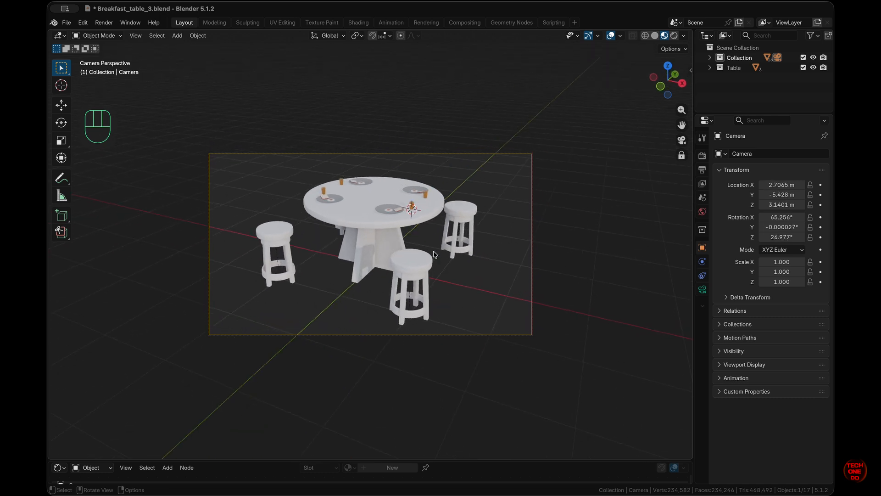
{"action": "scroll", "coordinate": [433, 251], "scroll_direction": "down", "scroll_amount": 3}
{"action": "scroll", "coordinate": [434, 251], "scroll_direction": "up", "scroll_amount": 3}
{"action": "scroll", "coordinate": [434, 251], "scroll_direction": "left", "scroll_amount": 1, "text": "shift"}
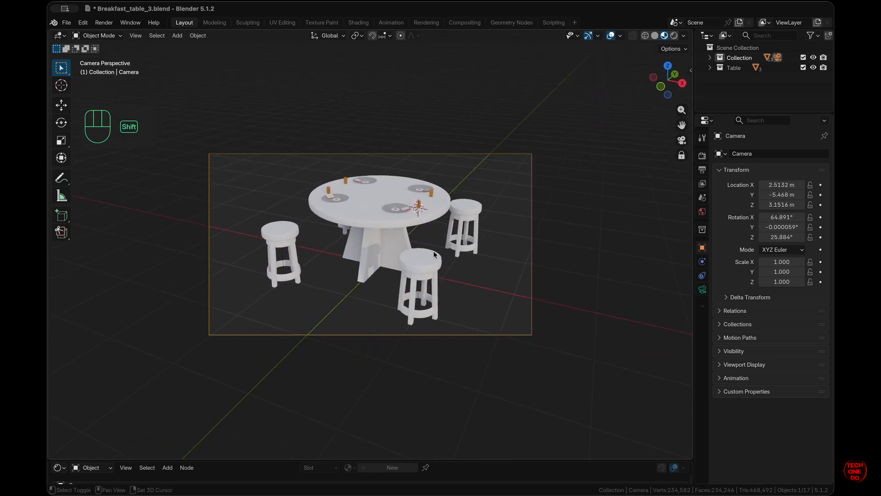
{"action": "scroll", "coordinate": [434, 254], "scroll_direction": "right", "scroll_amount": 1, "text": "shift"}
{"action": "scroll", "coordinate": [434, 255], "scroll_direction": "down", "scroll_amount": 4, "text": "super"}
{"action": "scroll", "coordinate": [434, 255], "scroll_direction": "up", "scroll_amount": 2, "text": "shift"}
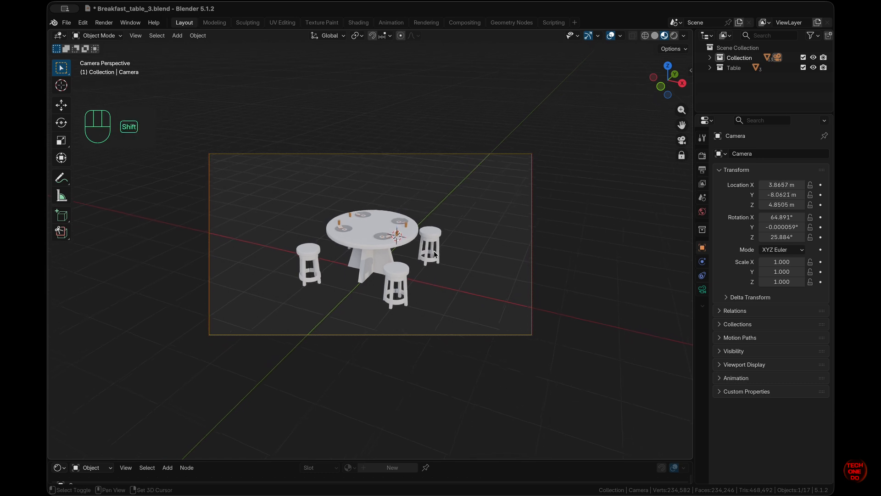